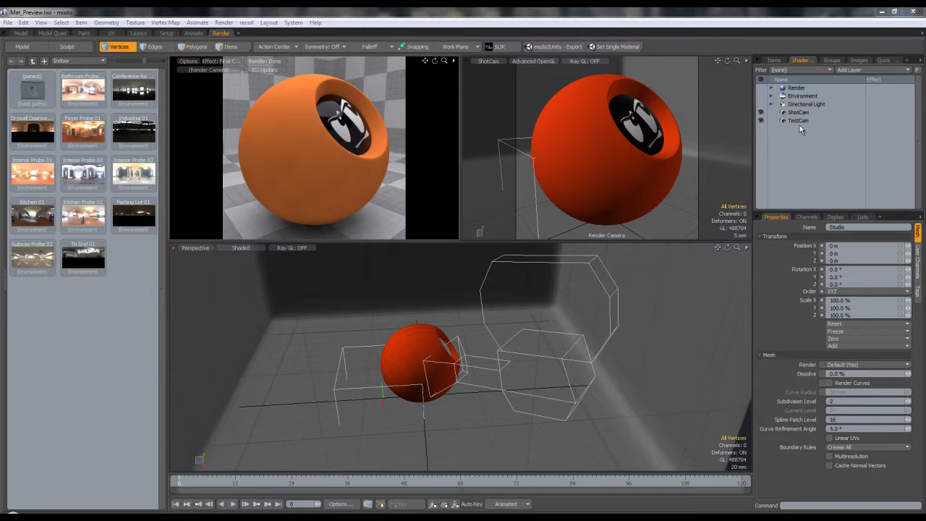
Inspect the preview sphere in the perspective view, and check the sample scene files in the Luxology Presets folder in the file explorer
{"action": "left_click_drag", "start_coordinate": [420, 362], "coordinate": [473, 345], "text": "alt"}
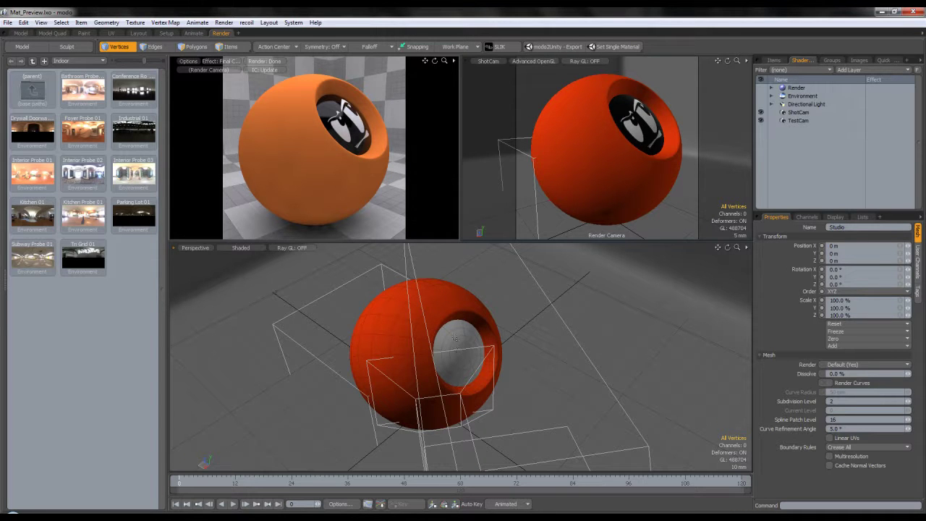
{"action": "left_click", "coordinate": [335, 512]}
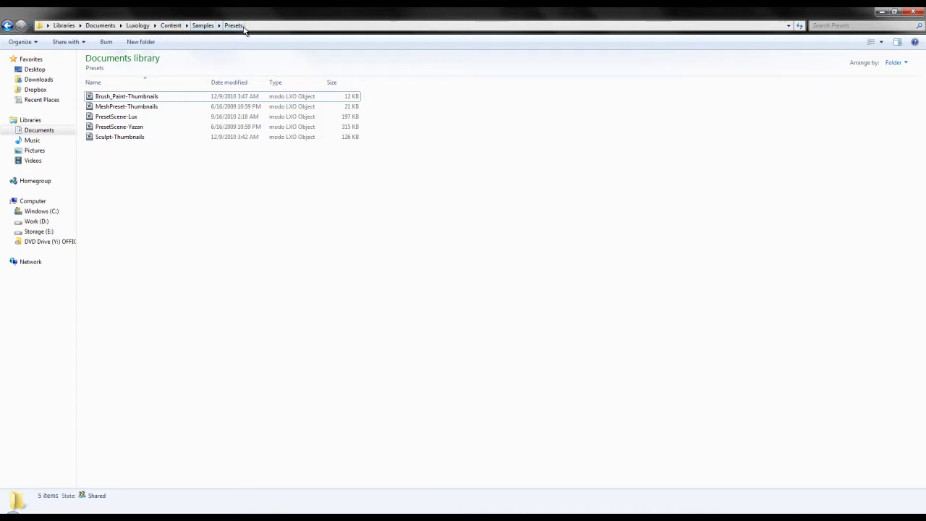
{"action": "left_click", "coordinate": [124, 128]}
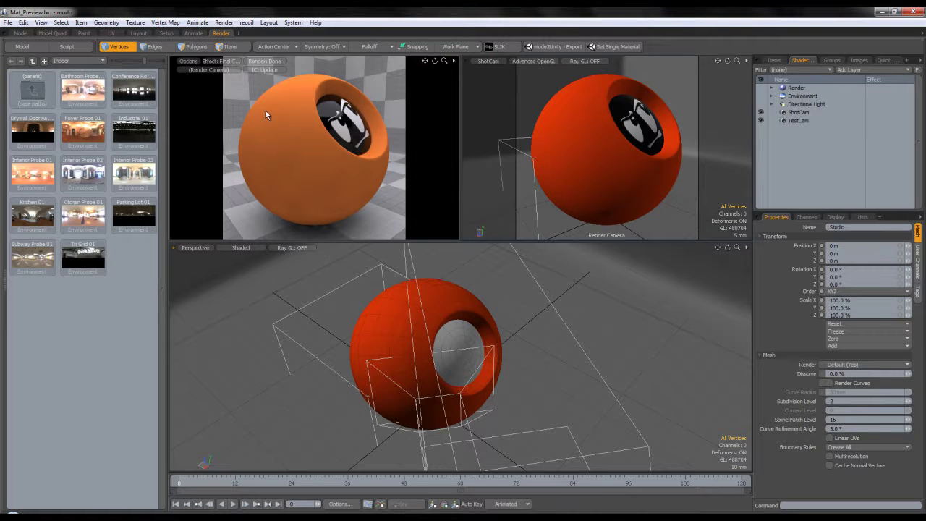
Turn on polygon selection mode and view the preview sphere from another angle in the perspective view
{"action": "left_click", "coordinate": [192, 46]}
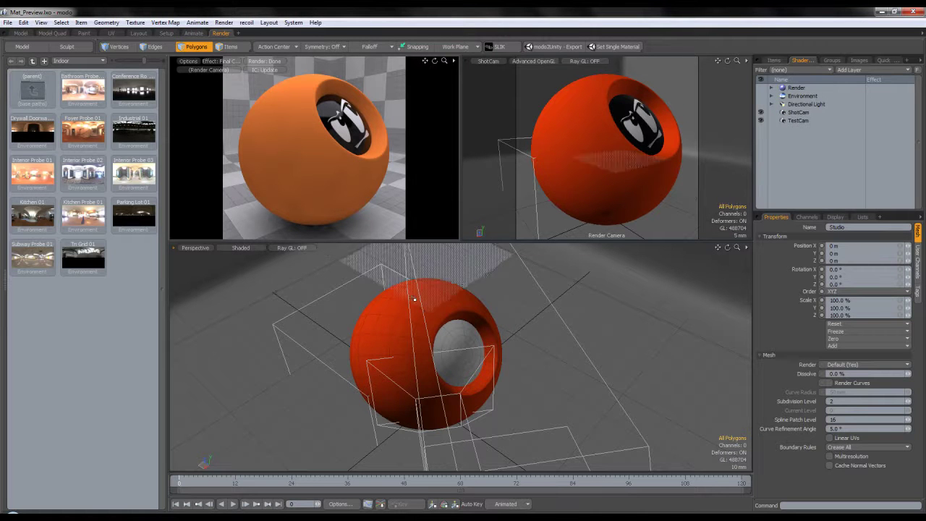
{"action": "scroll", "coordinate": [472, 309], "scroll_direction": "down", "scroll_amount": 4}
{"action": "scroll", "coordinate": [471, 308], "scroll_direction": "up", "scroll_amount": 4}
{"action": "mouse_move", "coordinate": [466, 310]}
{"action": "left_mouse_down", "text": "alt"}
{"action": "mouse_move", "coordinate": [404, 286]}
{"action": "mouse_move", "coordinate": [441, 311]}
{"action": "mouse_move", "coordinate": [463, 304]}
{"action": "left_mouse_up", "text": "alt"}
Turn off Physical Sun for the Directional Light and set its Shadow Type to None
{"action": "left_click", "coordinate": [806, 104]}
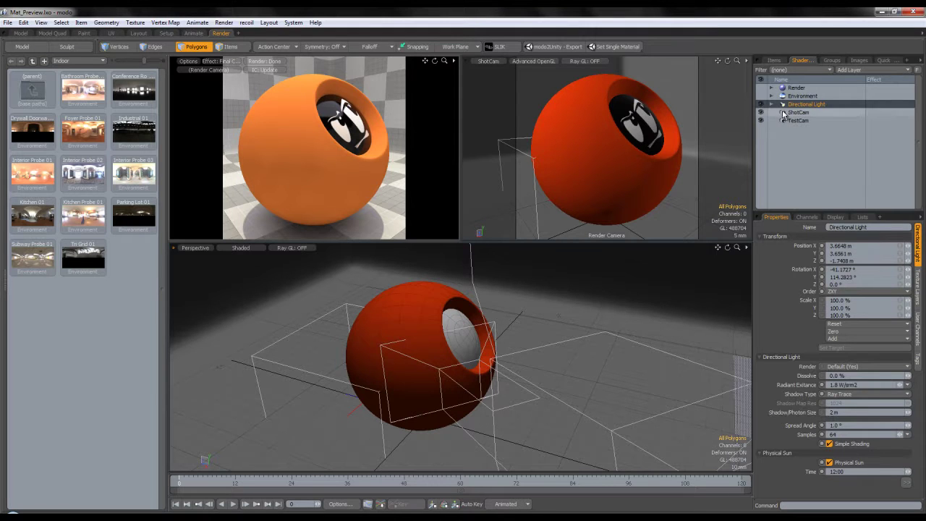
{"action": "left_click", "coordinate": [829, 462]}
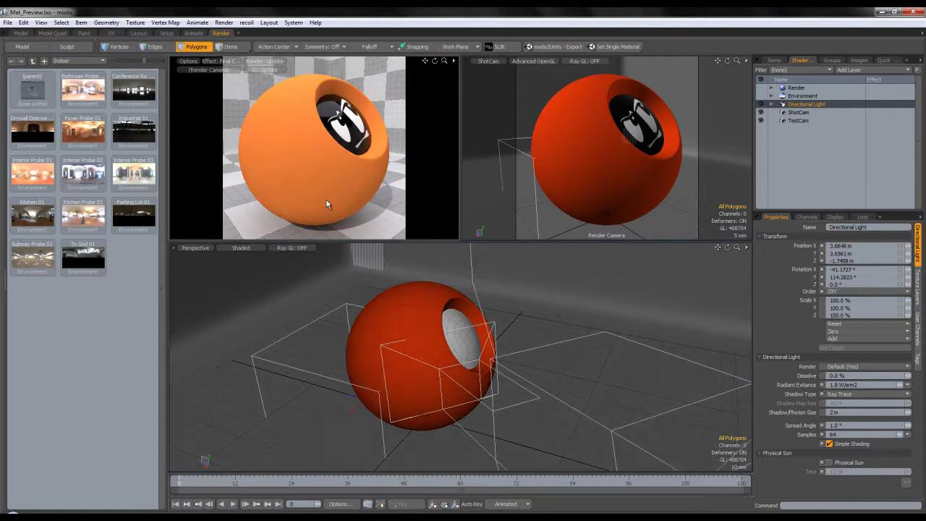
{"action": "left_click", "coordinate": [858, 394]}
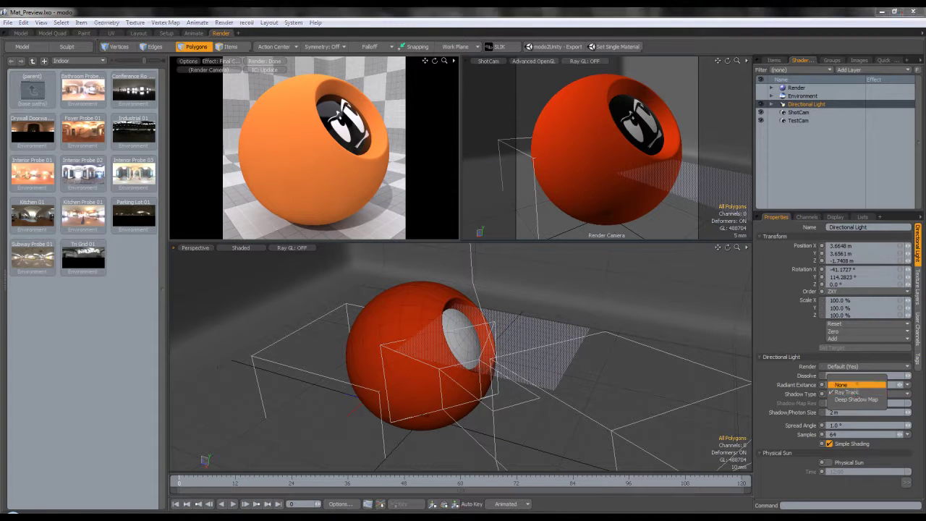
{"action": "left_click", "coordinate": [848, 384]}
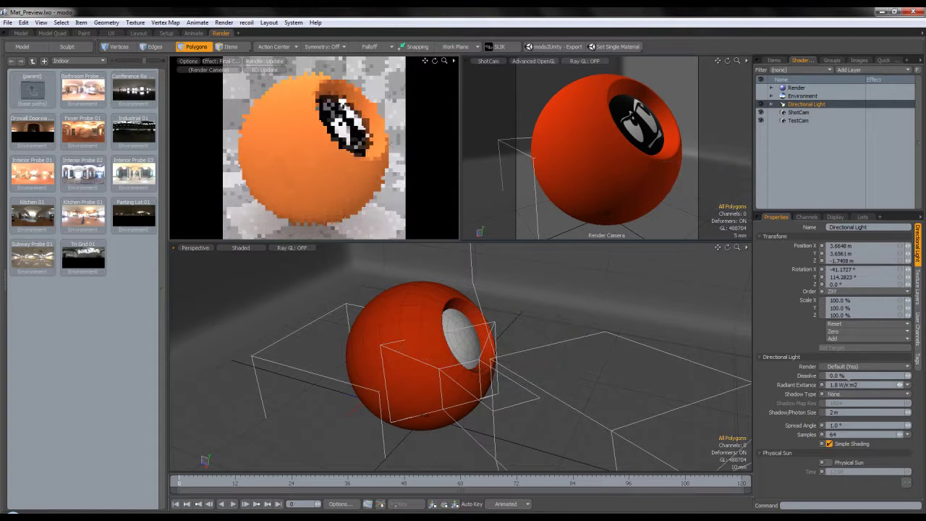
{"action": "left_click", "coordinate": [818, 357]}
Set Affect Diffuse and Affect Caustics to 0% on the Directional Light's Light Material
{"action": "left_click", "coordinate": [771, 104]}
{"action": "left_click", "coordinate": [809, 112]}
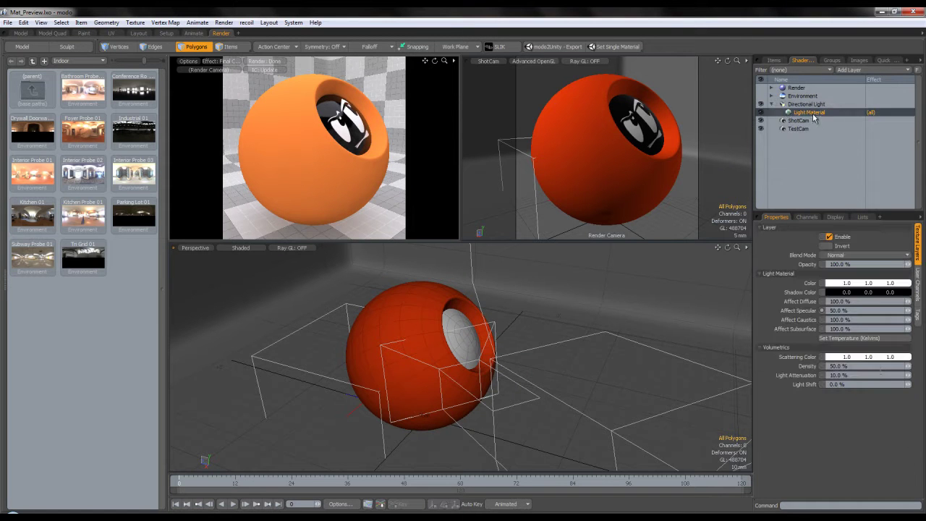
{"action": "left_click_drag", "start_coordinate": [832, 301], "coordinate": [816, 302]}
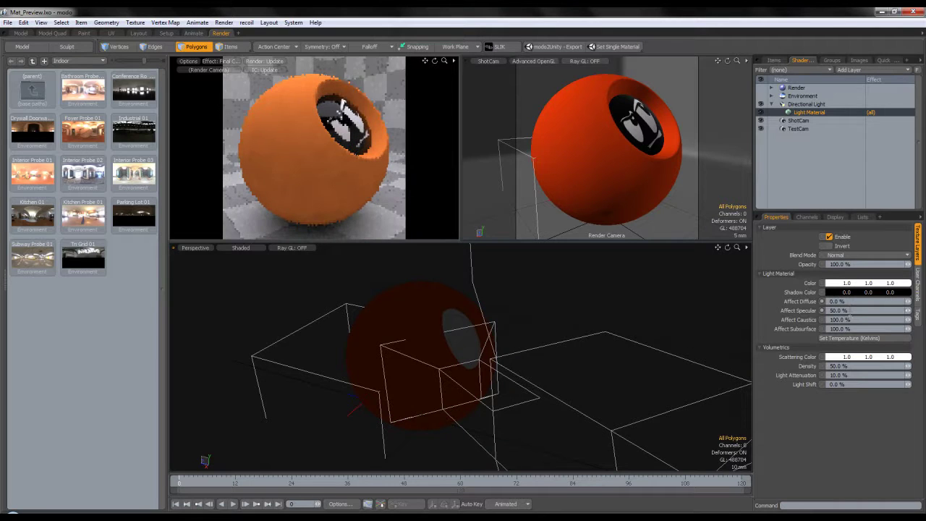
{"action": "left_click_drag", "start_coordinate": [857, 319], "coordinate": [798, 327]}
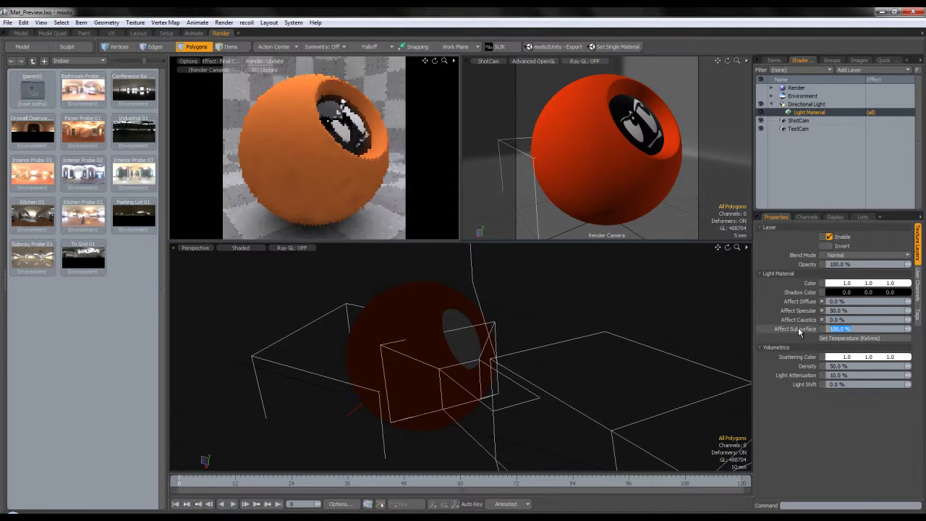
Set the diffuse color of the sphere's Material layer to orange, RGB 1.0, 0.32, 0.0
{"action": "left_click", "coordinate": [783, 104]}
{"action": "left_click", "coordinate": [771, 88]}
{"action": "left_click", "coordinate": [802, 137]}
{"action": "left_click", "coordinate": [809, 145]}
{"action": "left_click", "coordinate": [778, 145]}
{"action": "left_click", "coordinate": [808, 154]}
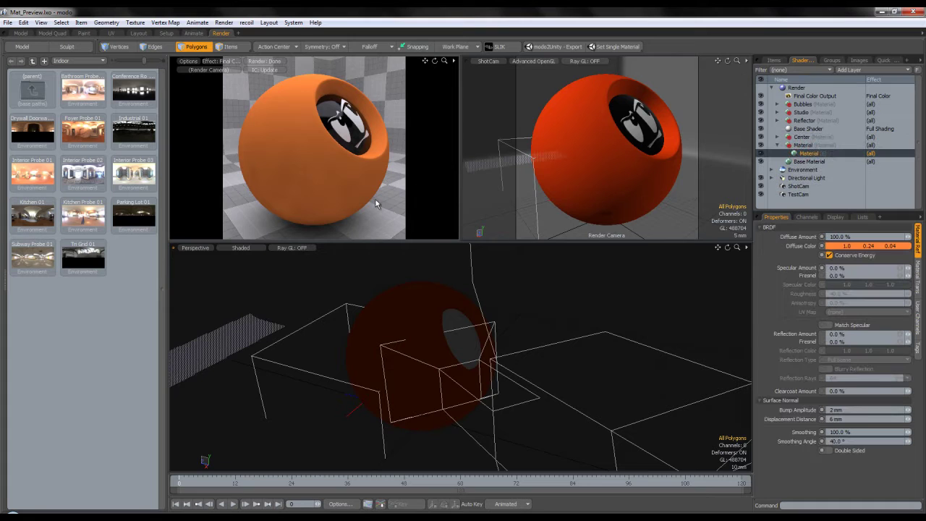
{"action": "left_click", "coordinate": [854, 246]}
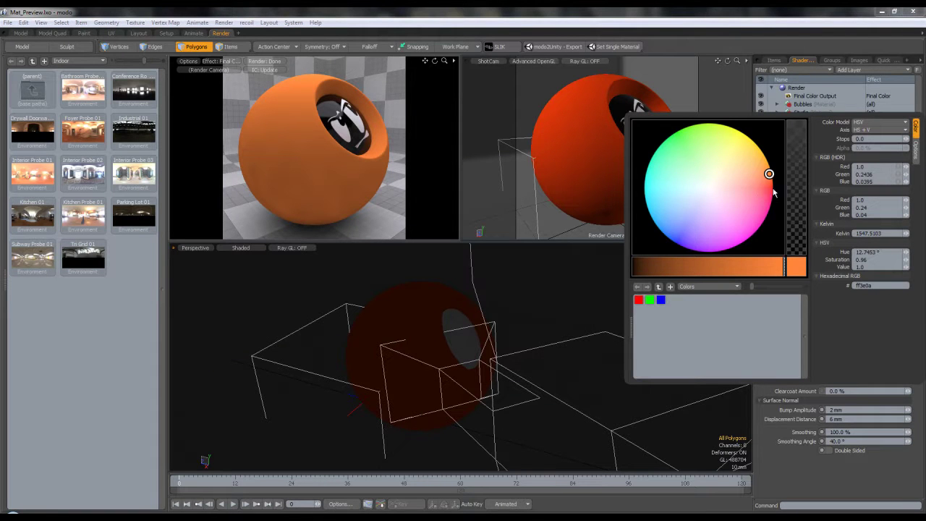
{"action": "mouse_move", "coordinate": [769, 174]}
{"action": "left_mouse_down"}
{"action": "mouse_move", "coordinate": [761, 208]}
{"action": "mouse_move", "coordinate": [771, 170]}
{"action": "left_mouse_up"}
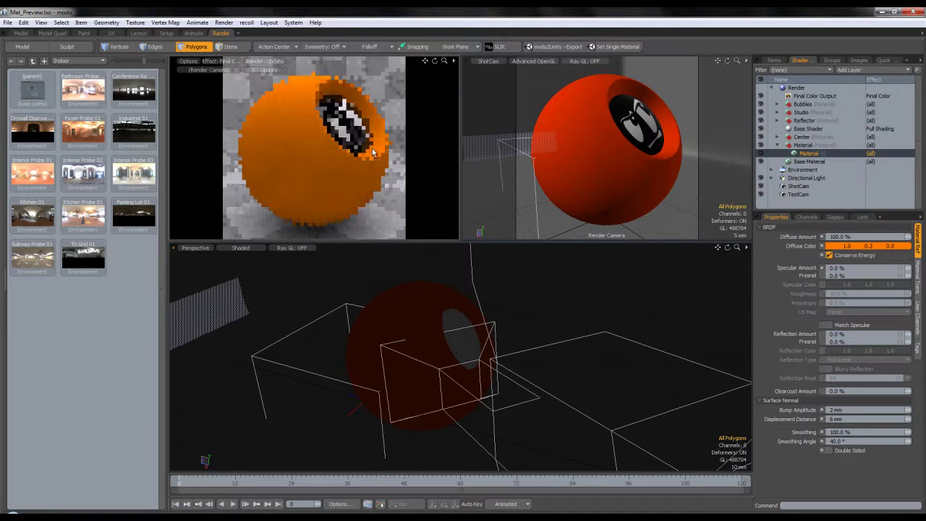
{"action": "left_click", "coordinate": [857, 246]}
{"action": "left_click_drag", "start_coordinate": [771, 173], "coordinate": [771, 163]}
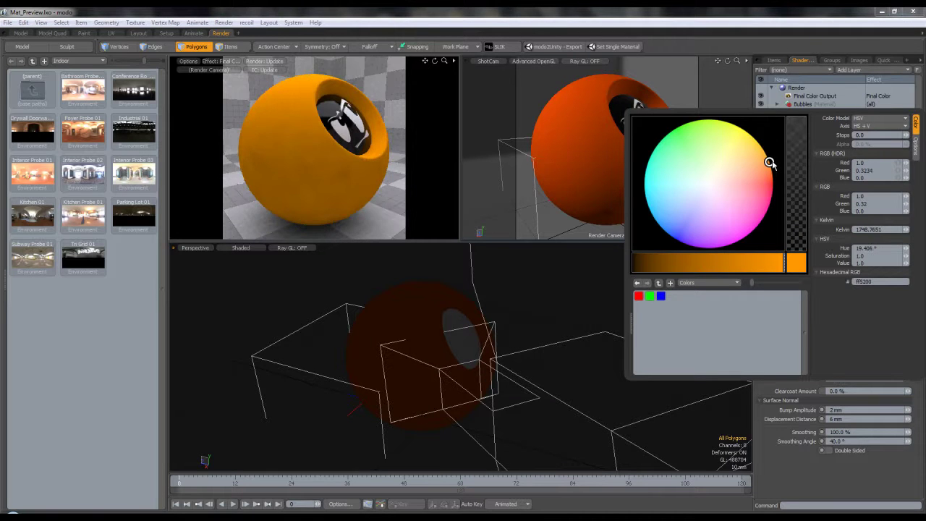
{"action": "left_click", "coordinate": [333, 189]}
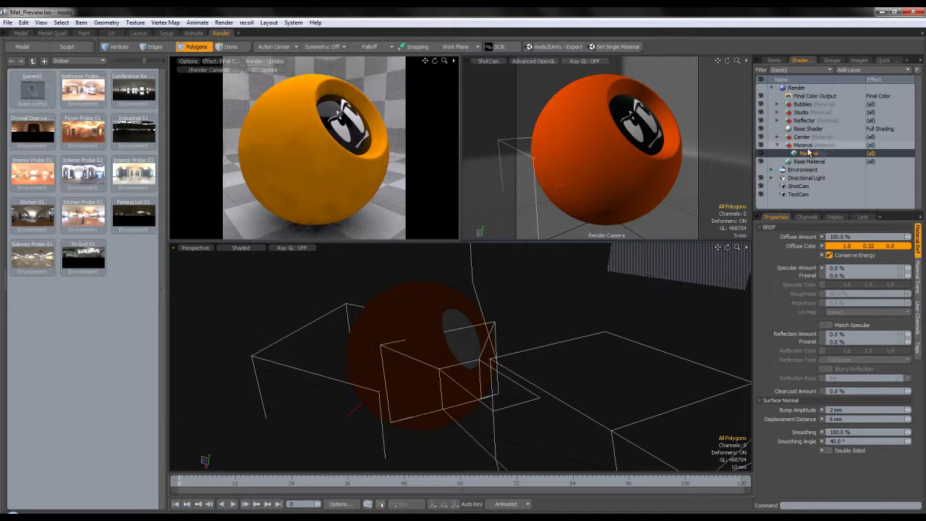
Add a Gradient layer above the sphere's Material layer and give the gradient a second key at 100% input
{"action": "left_click", "coordinate": [850, 70]}
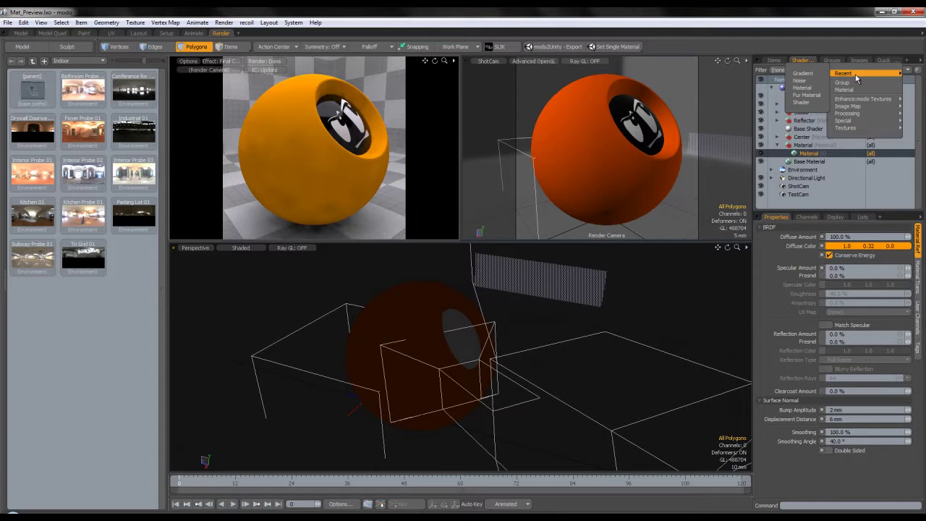
{"action": "left_click", "coordinate": [804, 73]}
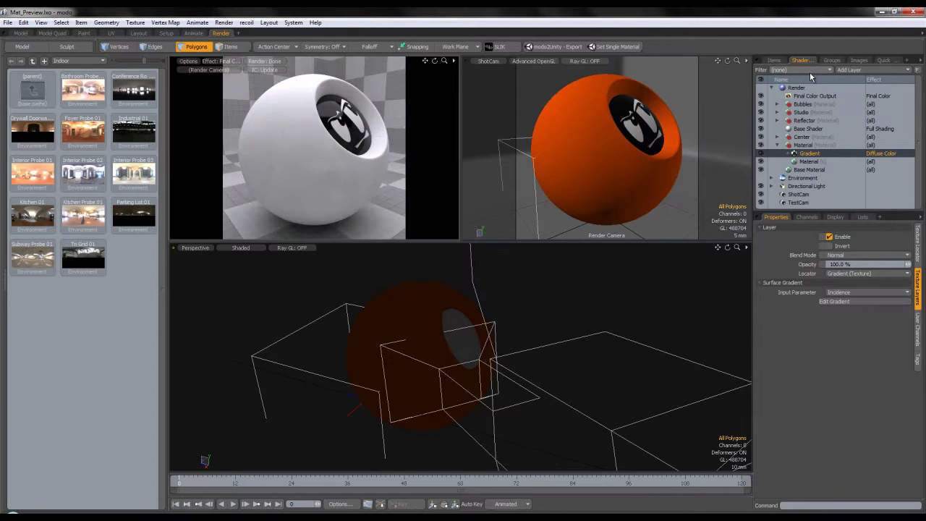
{"action": "left_click", "coordinate": [835, 301]}
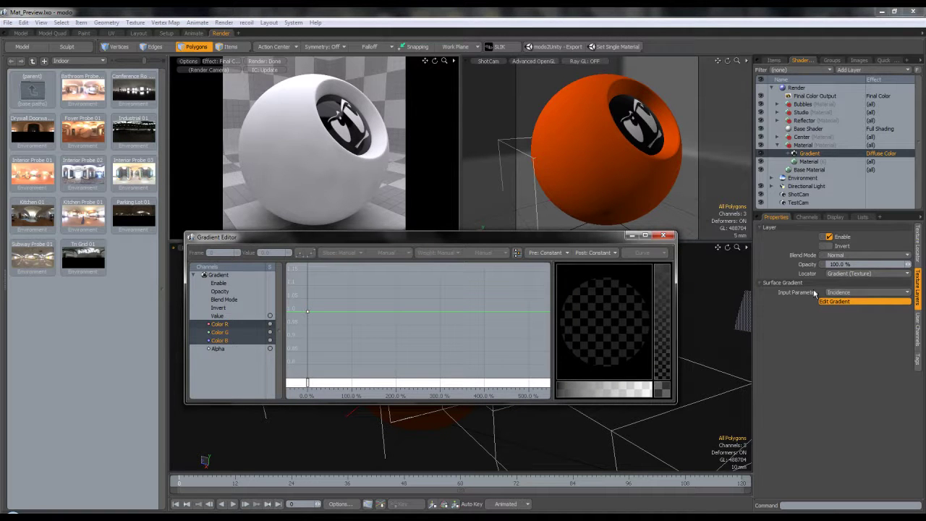
{"action": "left_click", "coordinate": [351, 340]}
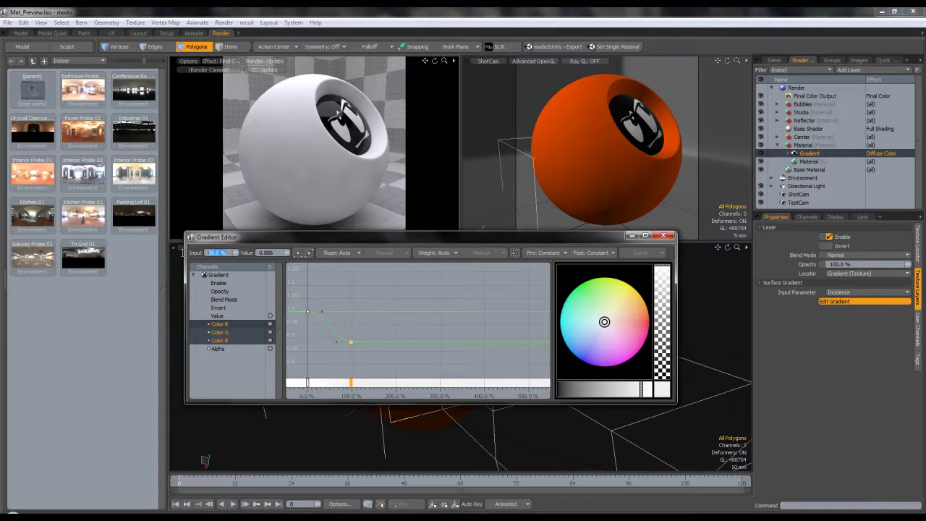
{"action": "left_click", "coordinate": [217, 253]}
{"action": "type", "text": "100"}
{"action": "key", "text": "Return"}
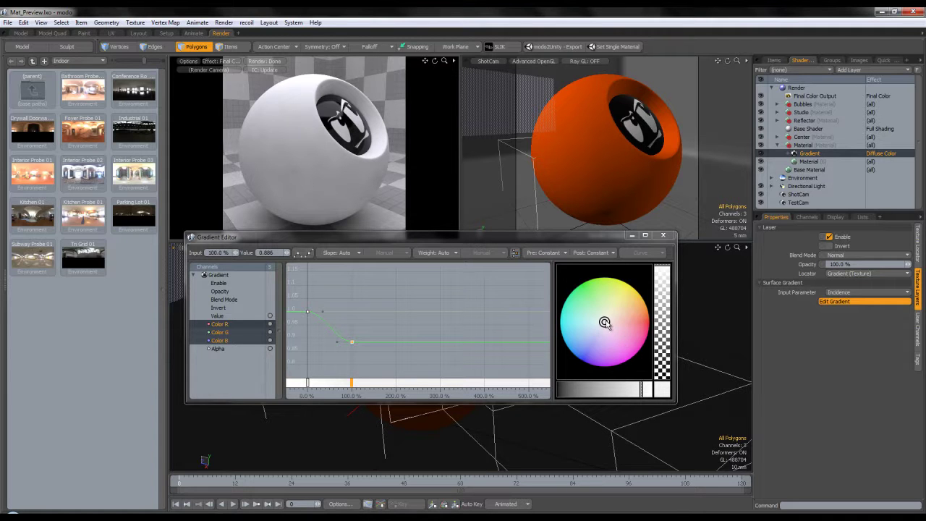
Color the gradient's 100% key light salmon-orange and its 0% key saturated orange-red
{"action": "left_click_drag", "start_coordinate": [619, 325], "coordinate": [645, 315]}
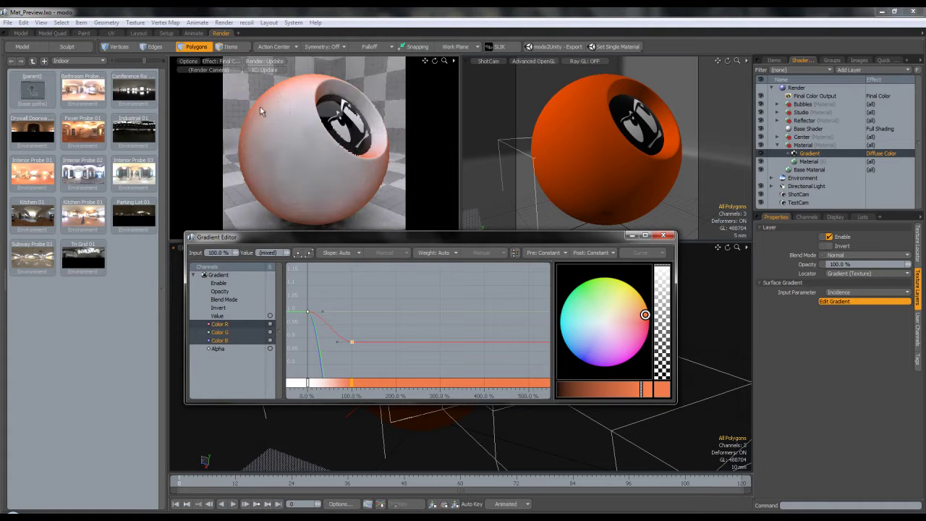
{"action": "left_click_drag", "start_coordinate": [645, 315], "coordinate": [640, 317]}
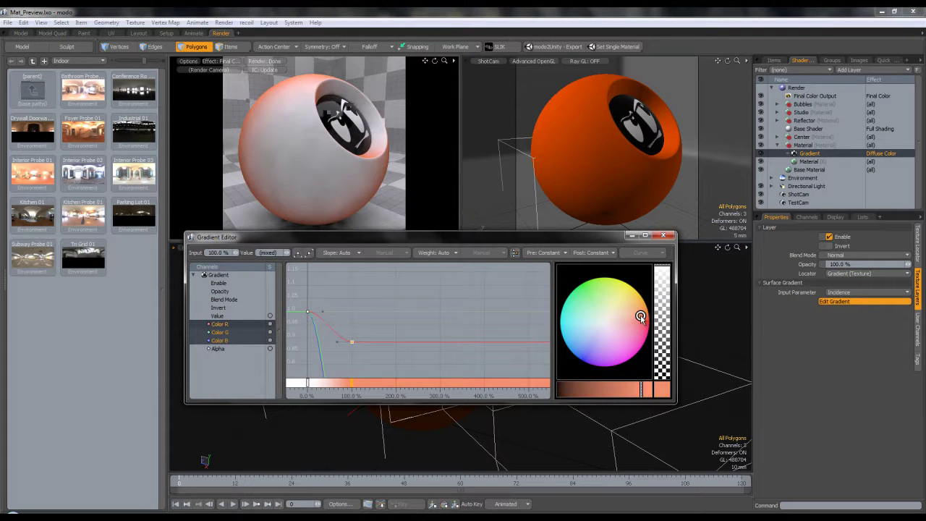
{"action": "left_click", "coordinate": [308, 383]}
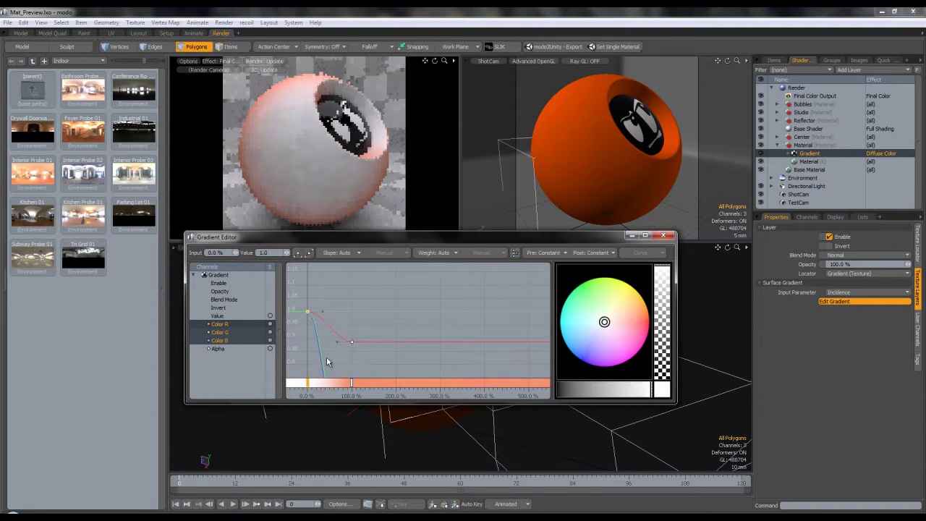
{"action": "left_click_drag", "start_coordinate": [642, 325], "coordinate": [653, 321]}
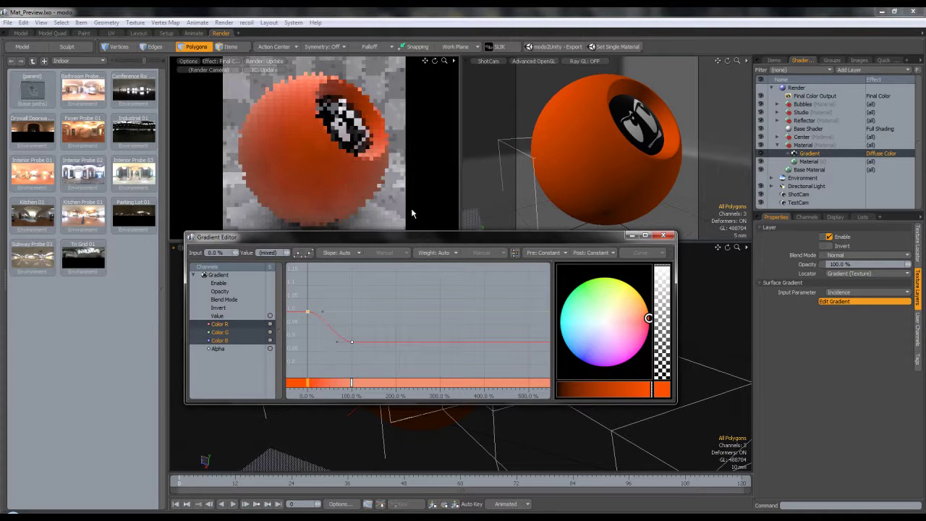
{"action": "left_click", "coordinate": [664, 235]}
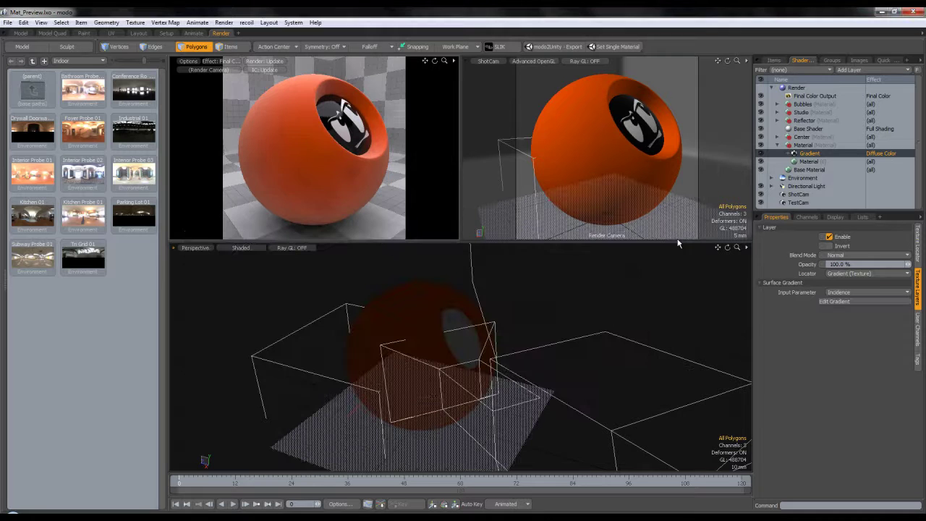
Set the gradient layer's blend mode to Normal Multiply and shift its 0% and 100% key colors slightly toward orange
{"action": "left_click", "coordinate": [867, 254]}
{"action": "left_click", "coordinate": [847, 289]}
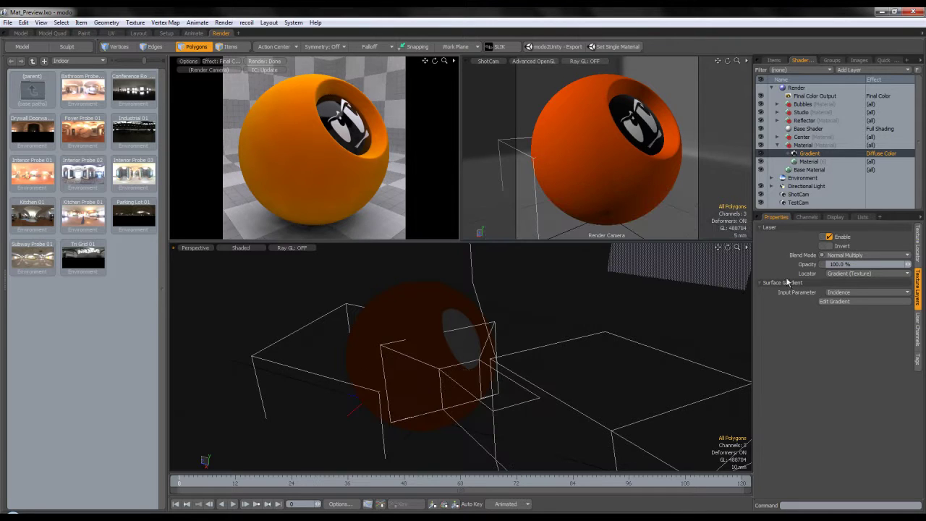
{"action": "left_click", "coordinate": [852, 301]}
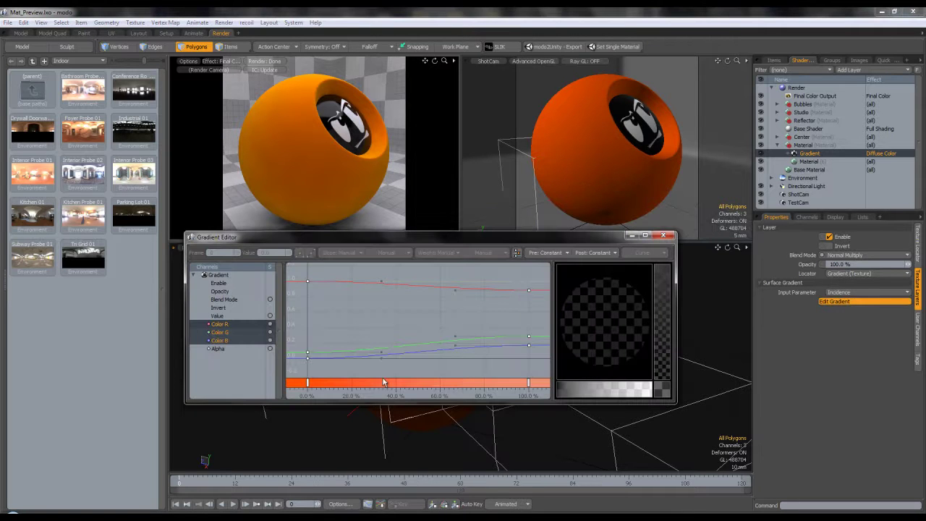
{"action": "left_click", "coordinate": [308, 382]}
{"action": "left_click", "coordinate": [645, 316]}
{"action": "left_click_drag", "start_coordinate": [645, 316], "coordinate": [644, 313]}
{"action": "left_click", "coordinate": [529, 382]}
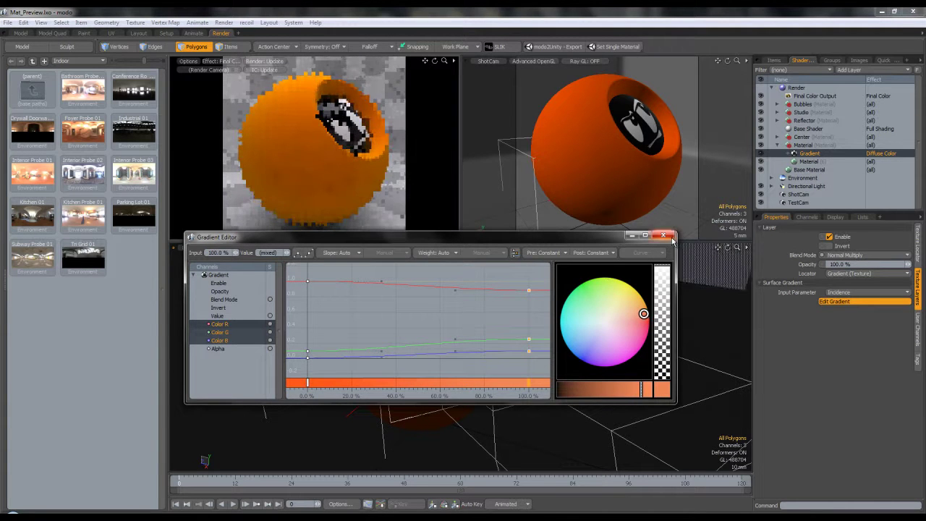
{"action": "left_click", "coordinate": [662, 235]}
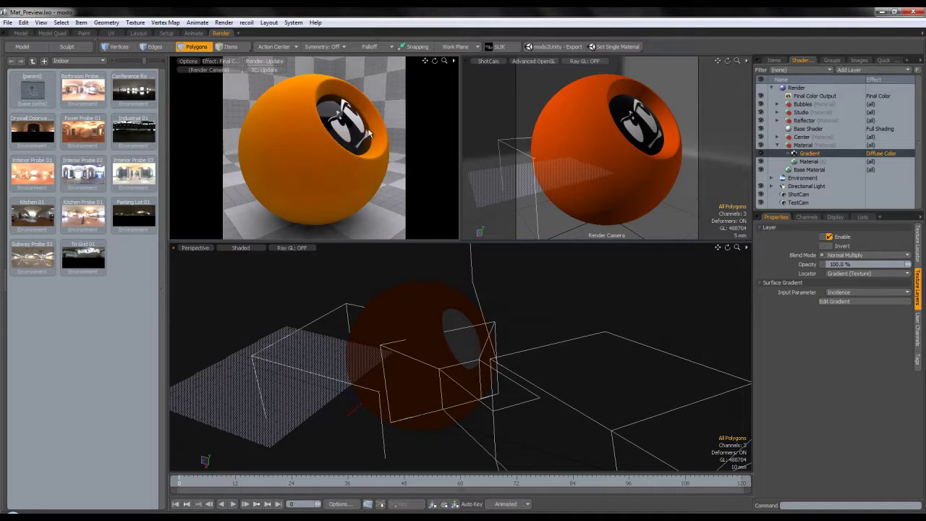
Set the sphere Material's Specular Amount to 5% and its Roughness to 80%
{"action": "left_click", "coordinate": [816, 162]}
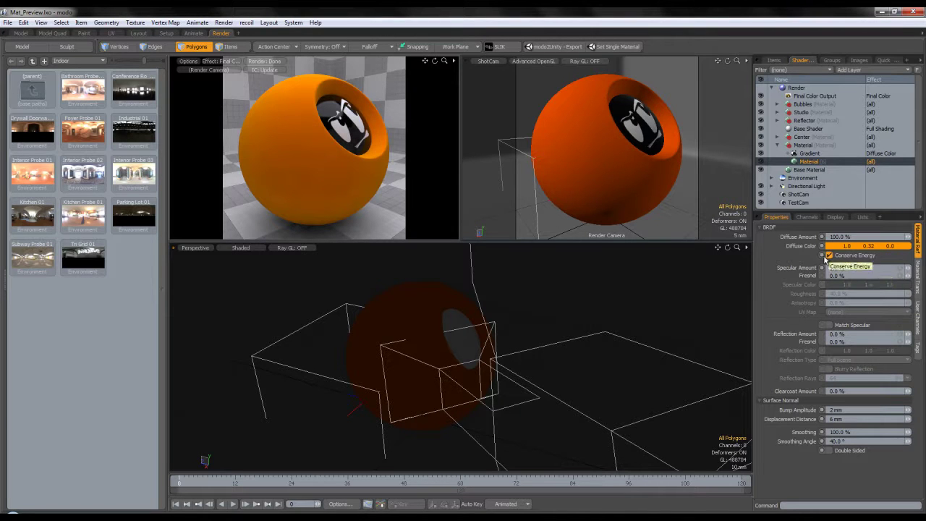
{"action": "left_click", "coordinate": [839, 268]}
{"action": "type", "text": "5"}
{"action": "key", "text": "Return"}
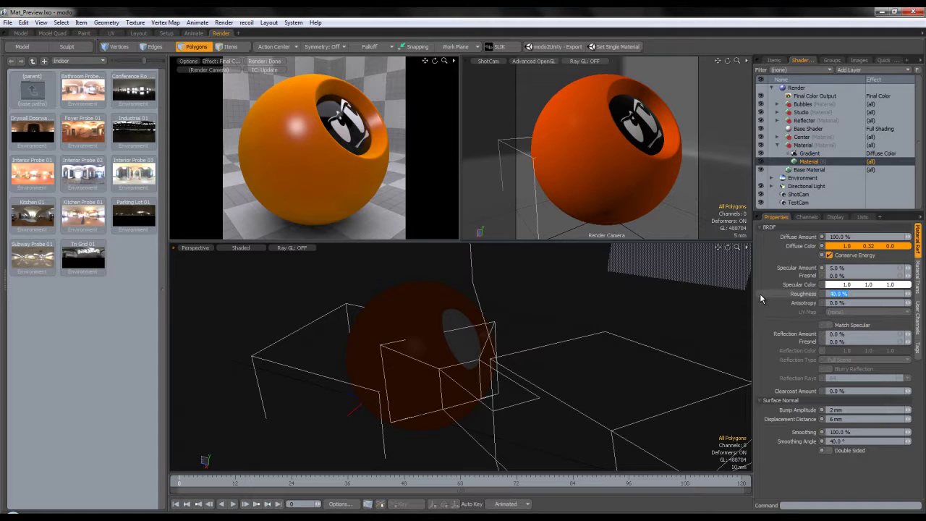
{"action": "type", "text": "80"}
{"action": "key", "text": "Return"}
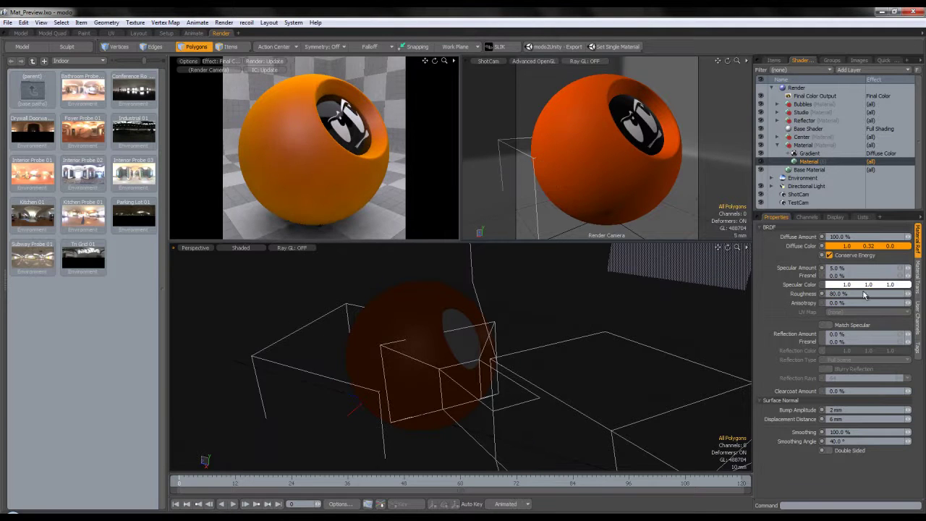
Set the sphere Material's Roughness to 85% and its Specular Amount to 15%
{"action": "left_click", "coordinate": [840, 294]}
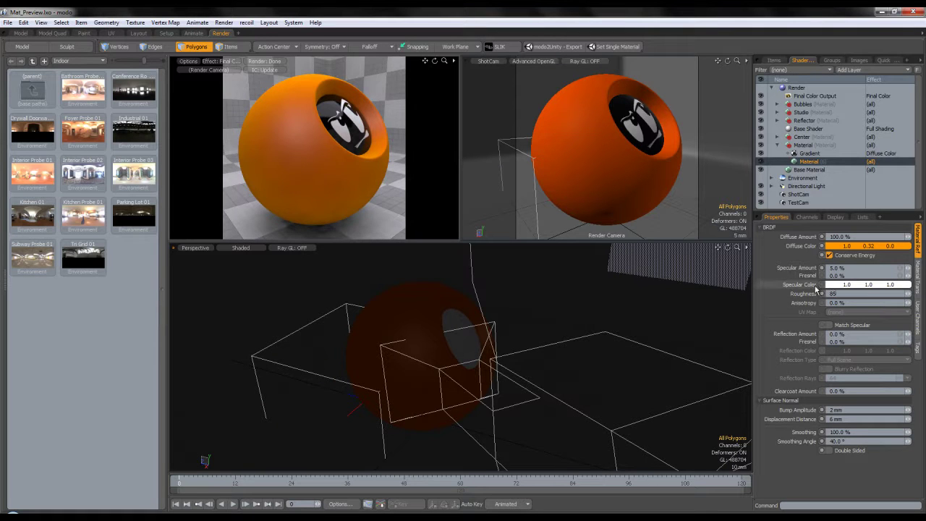
{"action": "left_click", "coordinate": [820, 268]}
{"action": "type", "text": "15"}
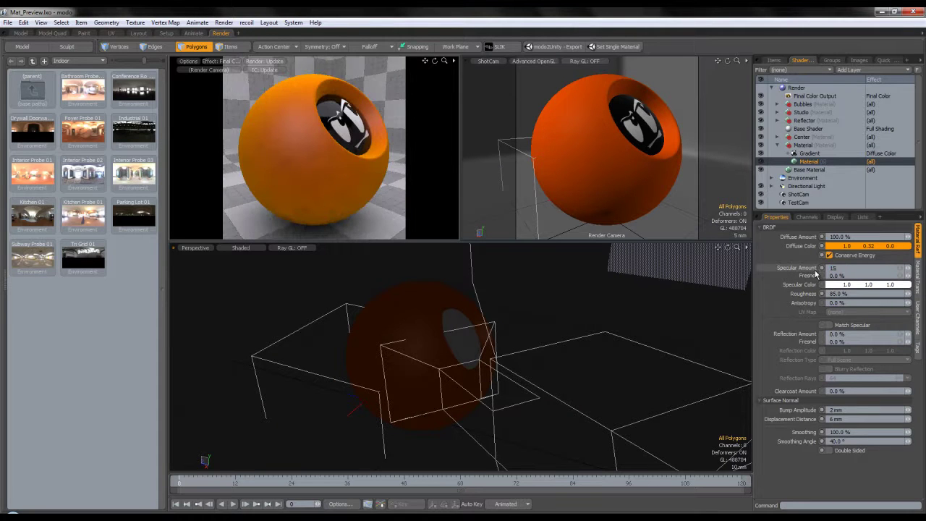
{"action": "key", "text": "Return"}
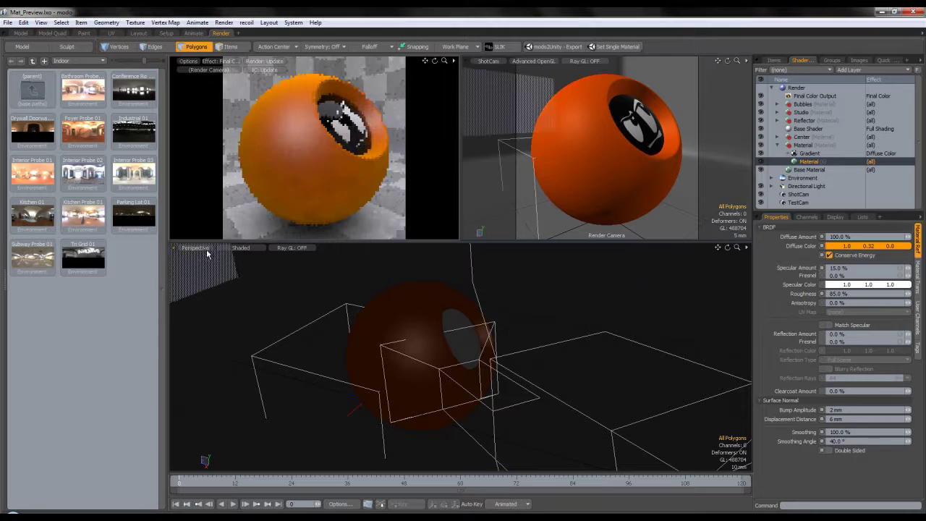
Try a Specular Amount of 50% on the sphere's Material
{"action": "left_click", "coordinate": [782, 268]}
{"action": "type", "text": "50"}
{"action": "key", "text": "Return"}
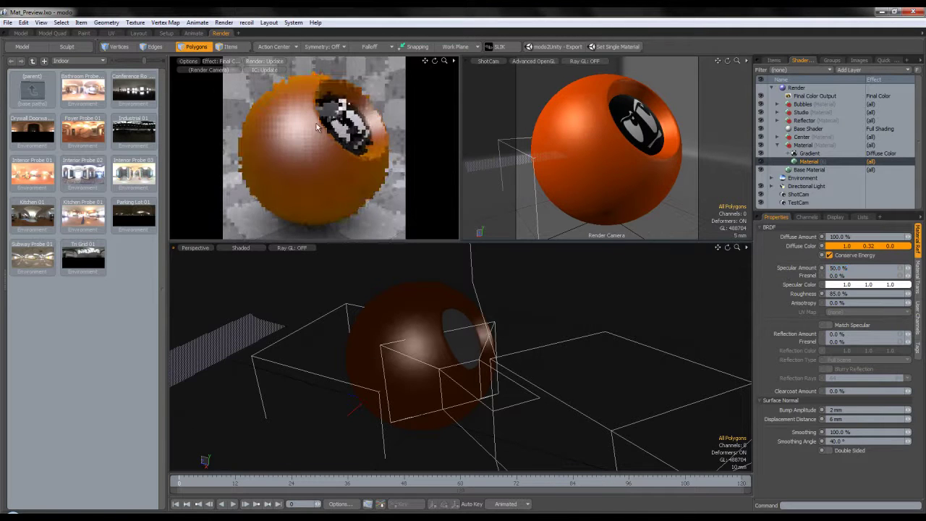
Turn off Conserve Energy for the sphere's Material and set its Specular Amount to 25%
{"action": "left_click", "coordinate": [830, 255]}
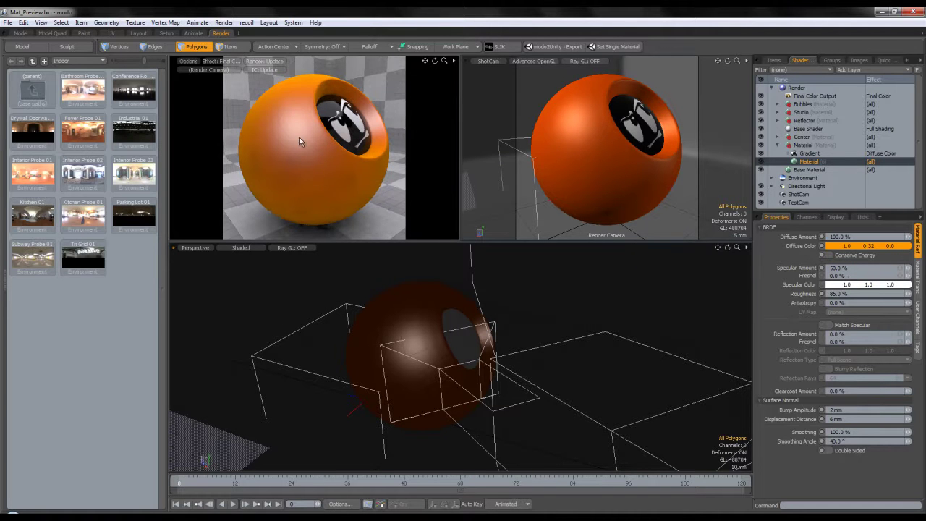
{"action": "left_click", "coordinate": [839, 268]}
{"action": "type", "text": "25"}
{"action": "key", "text": "Return"}
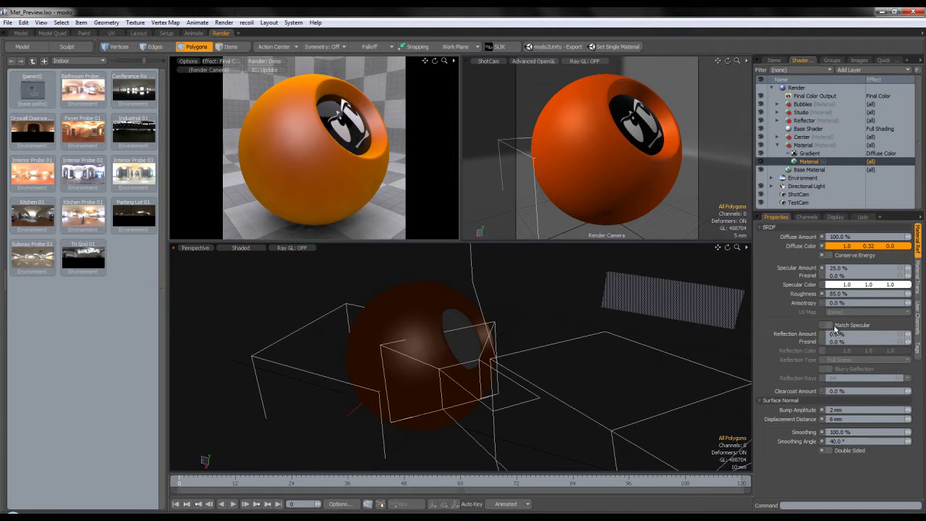
Add a Noise texture layer above the sphere's Gradient layer and set its size to 100 um on all axes
{"action": "left_click", "coordinate": [842, 151]}
{"action": "left_click", "coordinate": [839, 161]}
{"action": "left_click", "coordinate": [860, 71]}
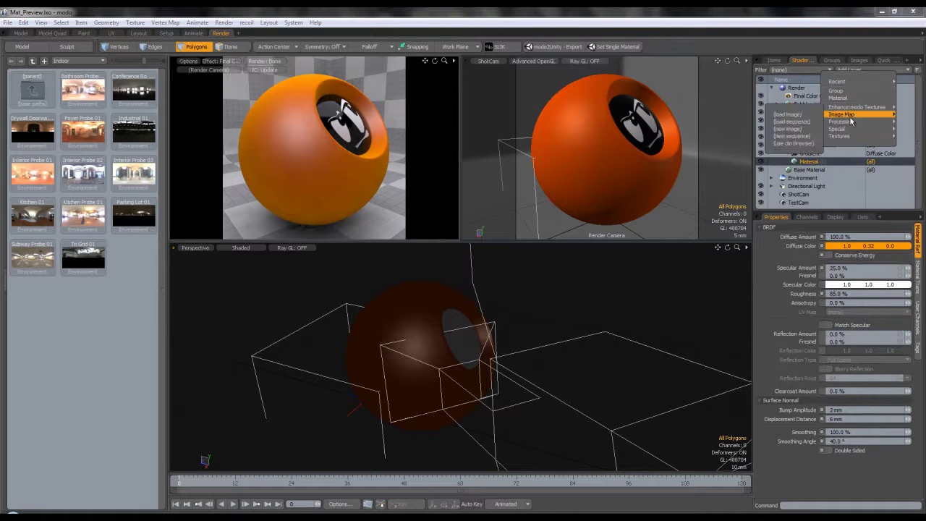
{"action": "mouse_move", "coordinate": [848, 130]}
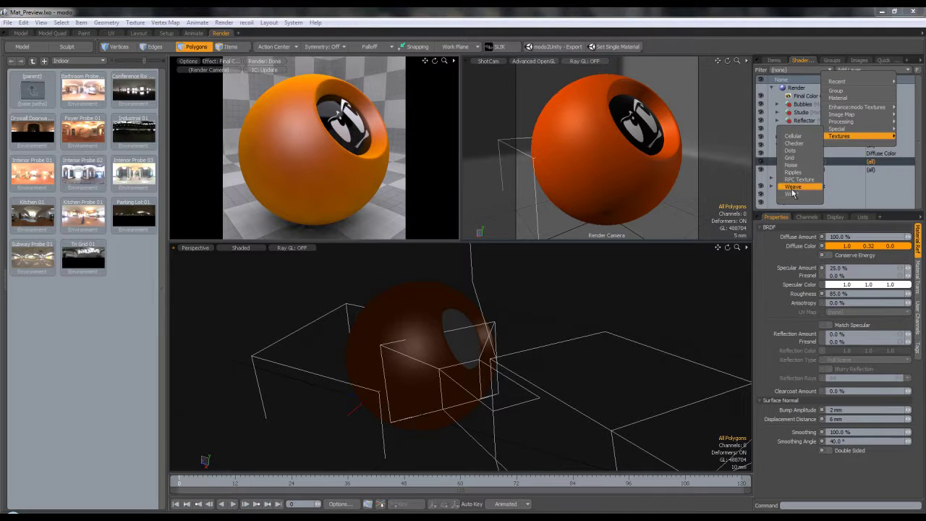
{"action": "left_click", "coordinate": [799, 168]}
{"action": "left_click", "coordinate": [918, 246]}
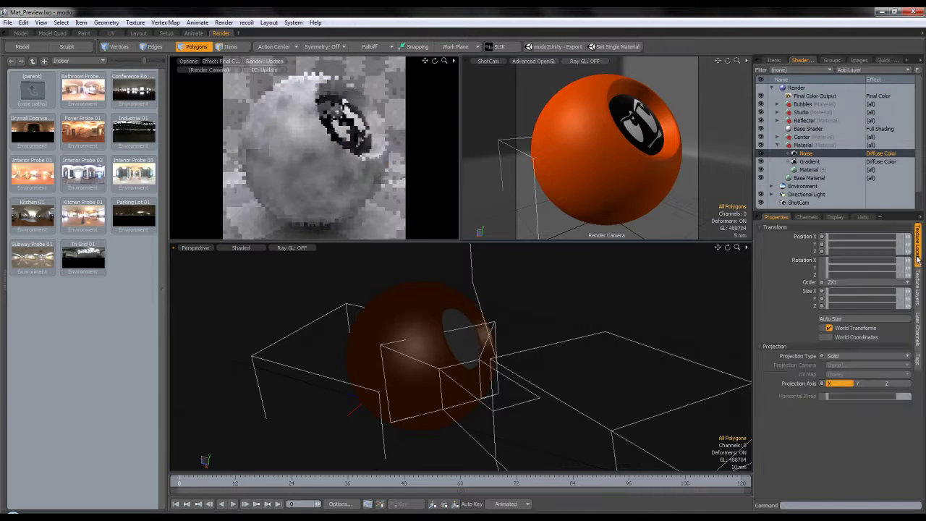
{"action": "left_click", "coordinate": [843, 290]}
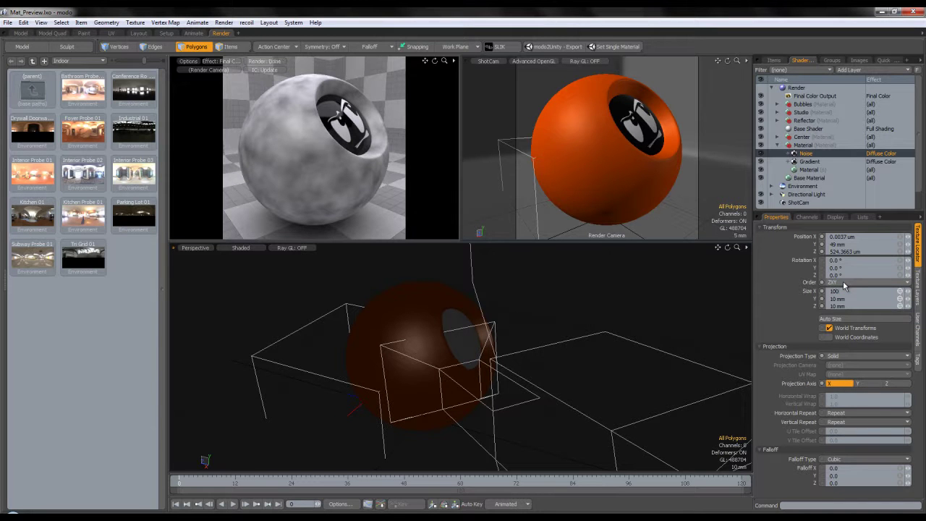
{"action": "type", "text": "100um"}
{"action": "key", "text": "Return"}
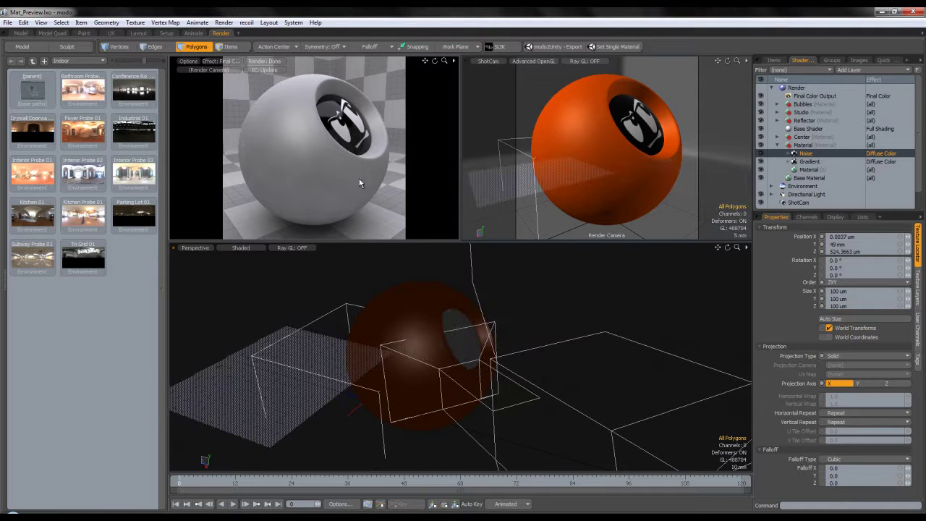
Change the Noise layer's effect to Specular Color
{"action": "left_click", "coordinate": [886, 156]}
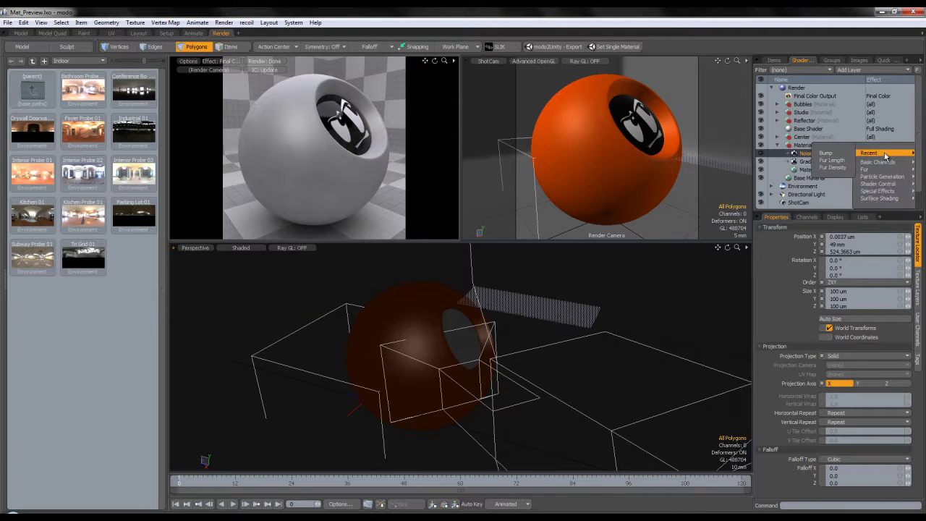
{"action": "mouse_move", "coordinate": [878, 162]}
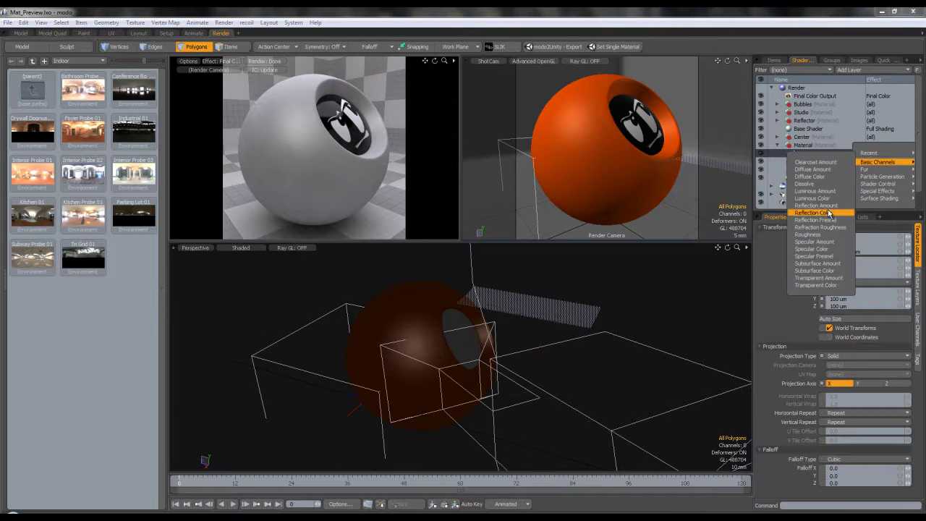
{"action": "left_click", "coordinate": [814, 249]}
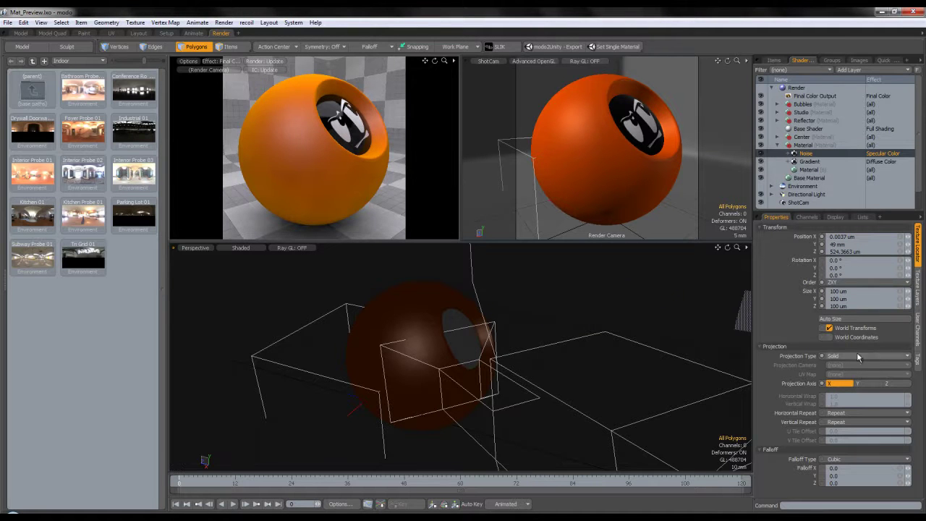
Set the Noise layer's Bias to 40% and its Gain to 80%
{"action": "left_click", "coordinate": [809, 169]}
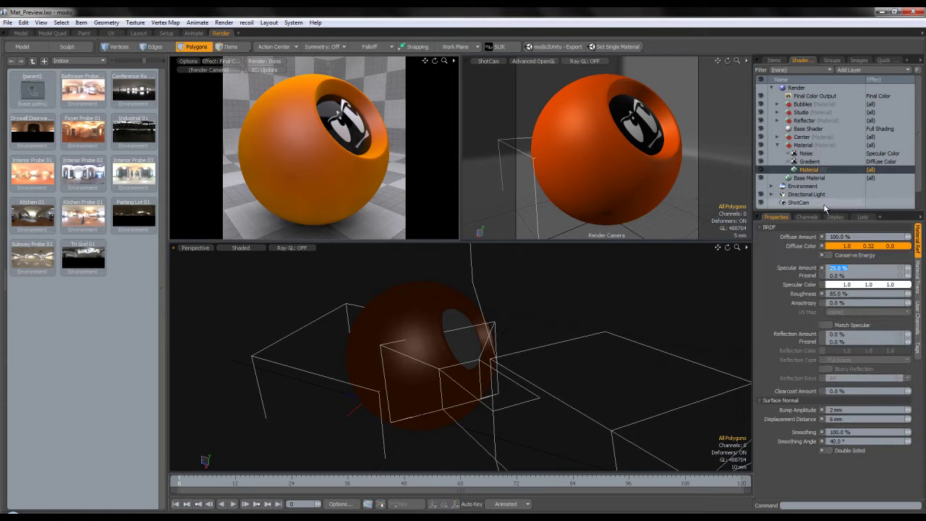
{"action": "left_click", "coordinate": [806, 153]}
{"action": "left_click", "coordinate": [852, 380]}
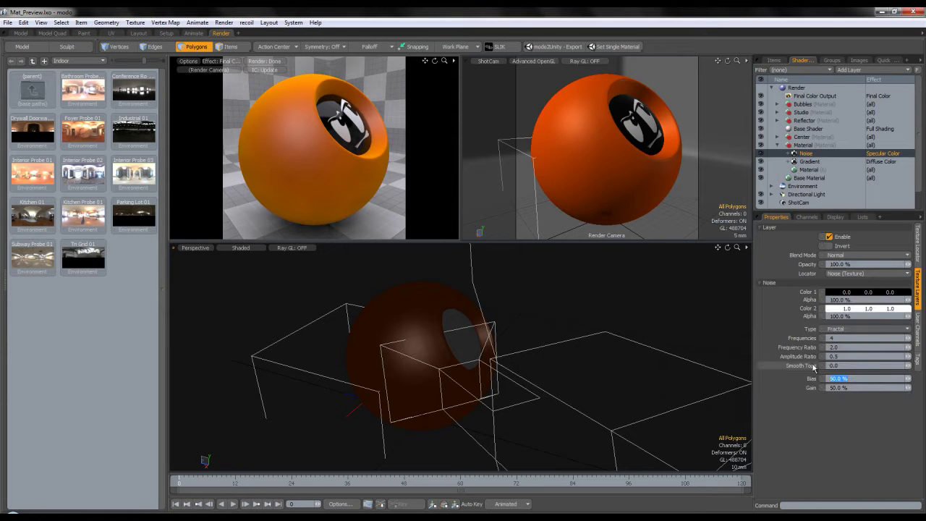
{"action": "type", "text": "40"}
{"action": "key", "text": "Tab"}
{"action": "type", "text": "80"}
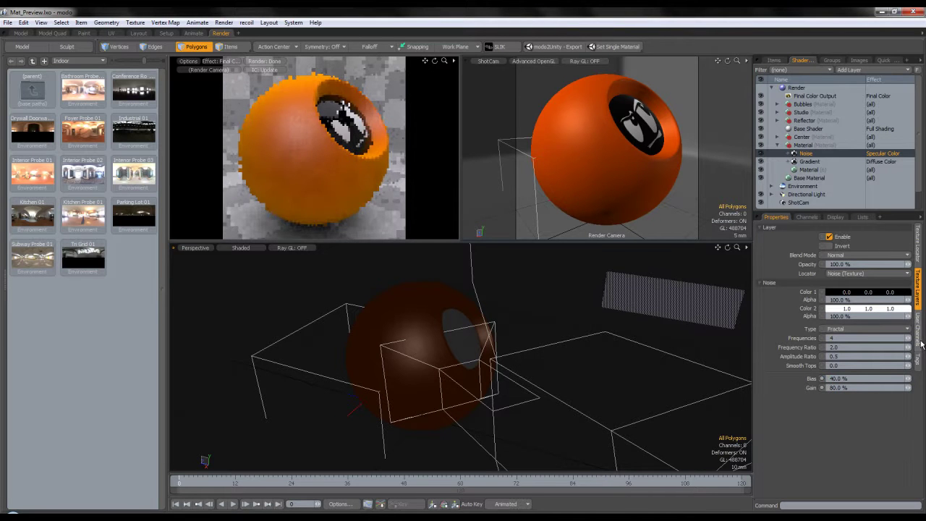
{"action": "key", "text": "Return"}
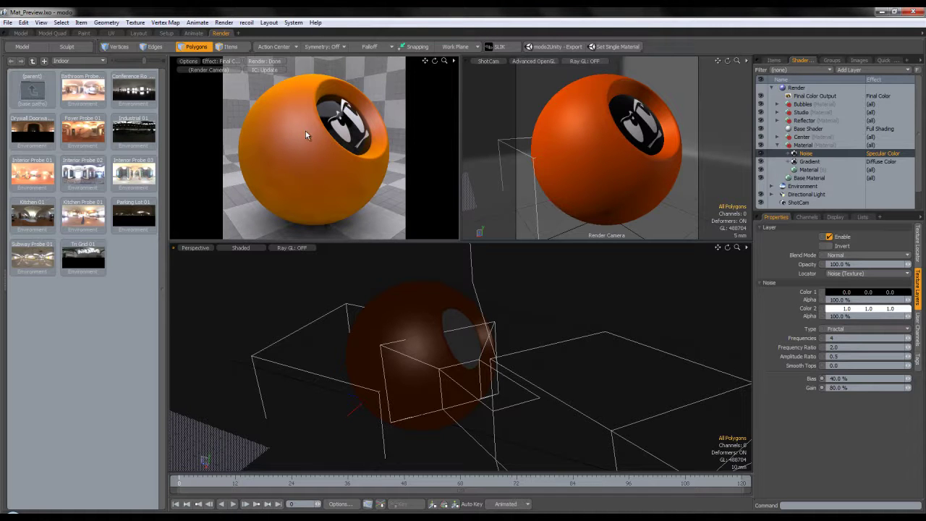
Set the sphere Material's Specular Amount to 30% and its specular Fresnel to 100%
{"action": "left_click", "coordinate": [818, 170]}
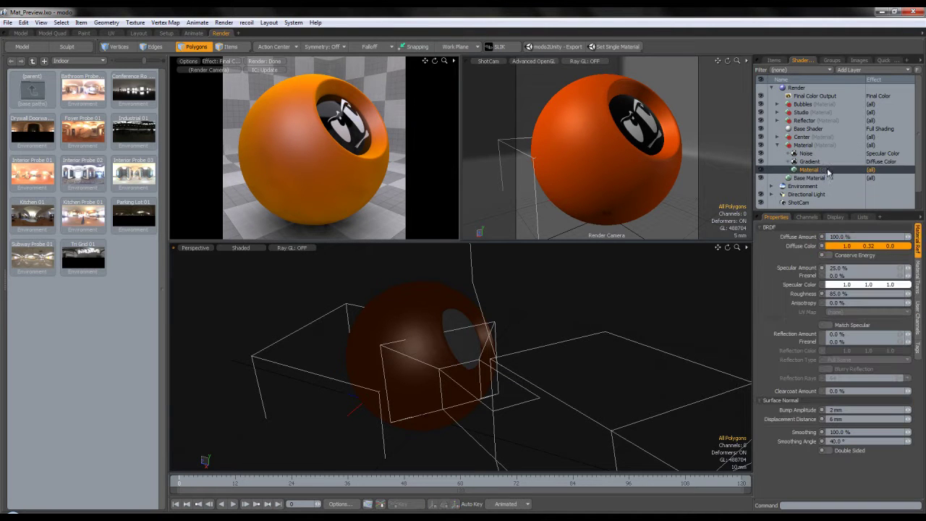
{"action": "left_click", "coordinate": [839, 267]}
{"action": "type", "text": "30"}
{"action": "key", "text": "Return"}
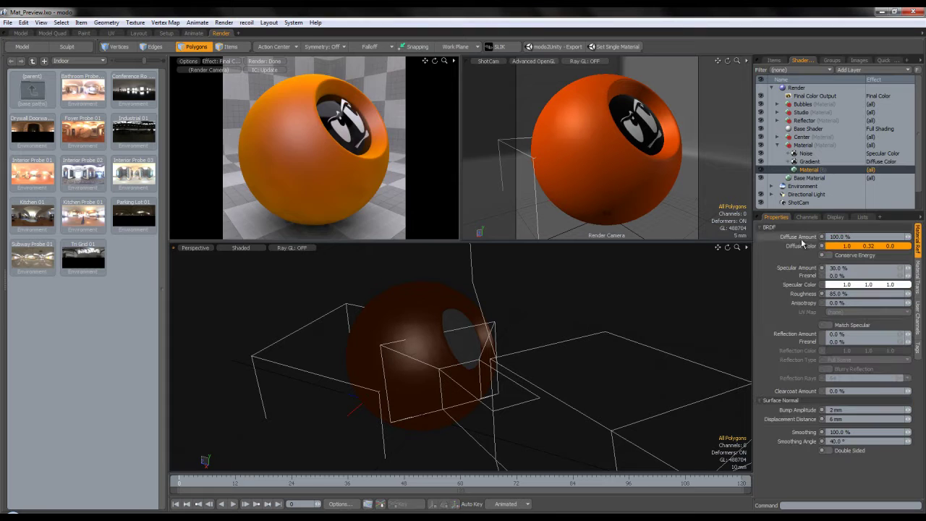
{"action": "left_click", "coordinate": [839, 275]}
{"action": "type", "text": "100"}
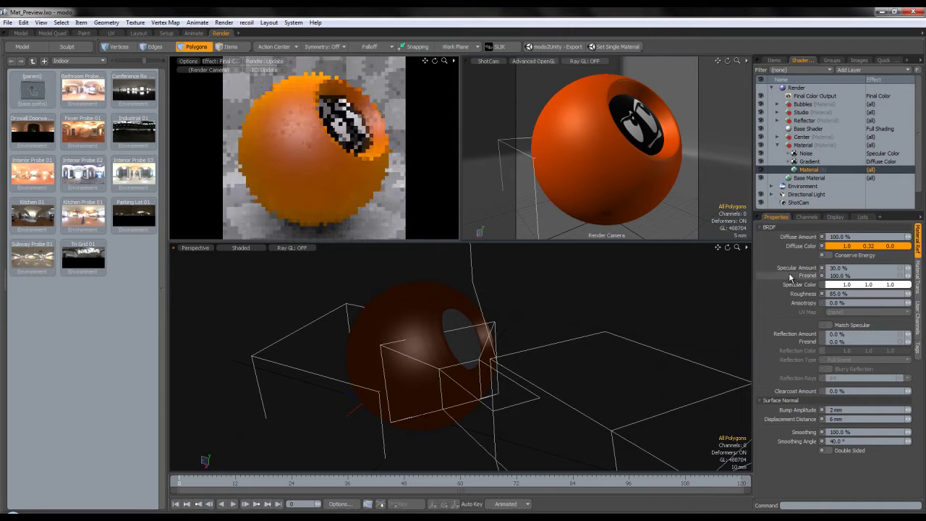
{"action": "key", "text": "Return"}
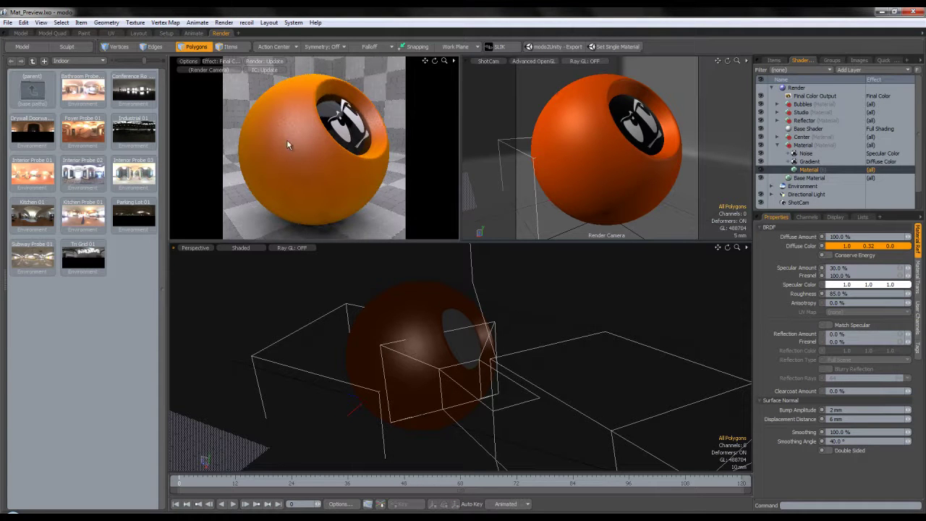
Enlarge the Noise texture's size to 250 um on all axes
{"action": "left_click", "coordinate": [811, 153]}
{"action": "left_click", "coordinate": [828, 327]}
{"action": "left_click", "coordinate": [840, 291]}
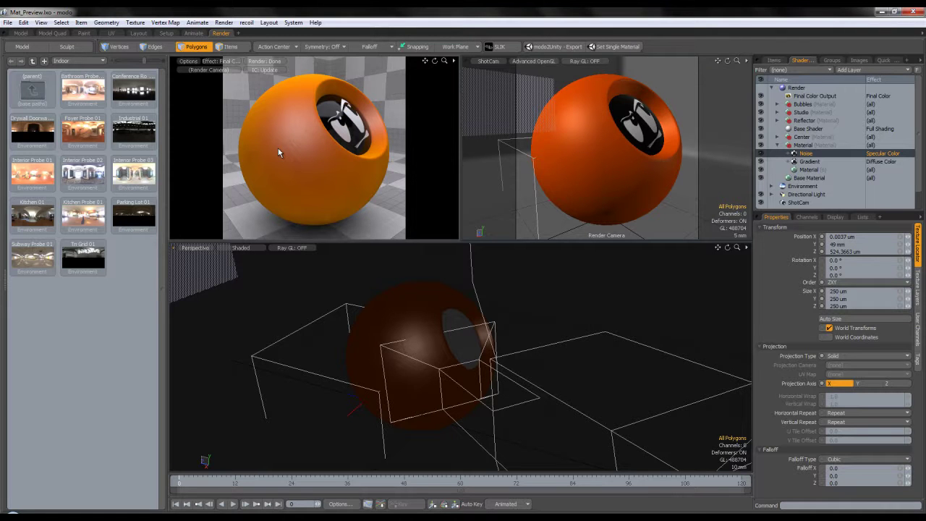
Set the Noise texture's size to 200 um on all axes
{"action": "left_click", "coordinate": [836, 291]}
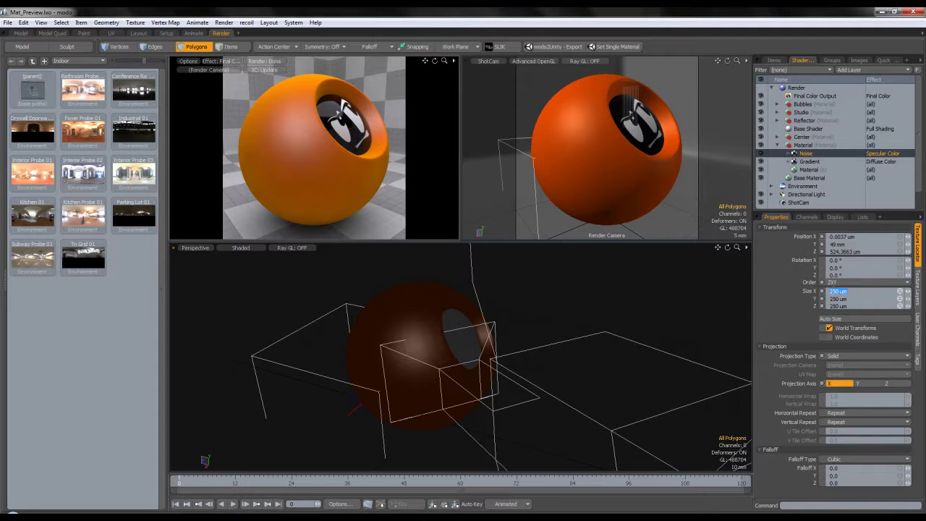
{"action": "type", "text": "200 um"}
{"action": "key", "text": "Return"}
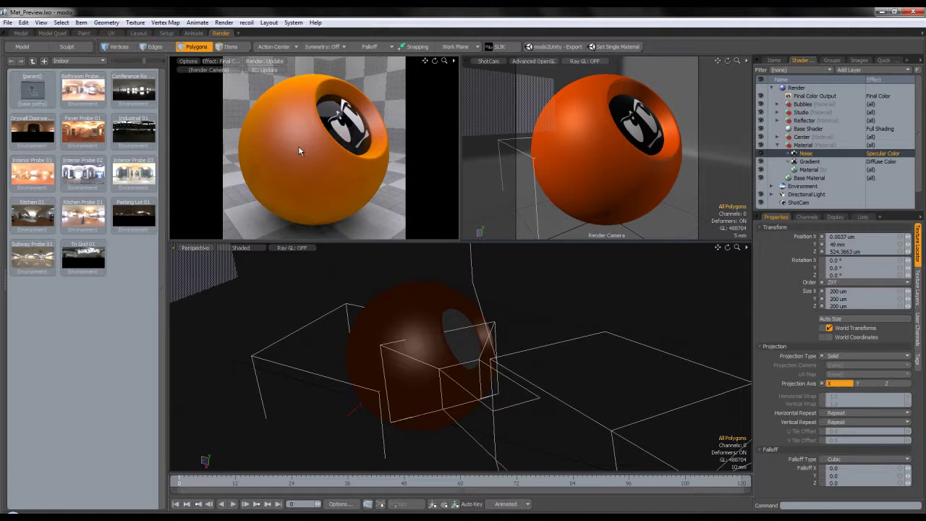
Add a Cellular texture layer above the Noise layer and set its size to 150 um on all axes
{"action": "left_click", "coordinate": [849, 70]}
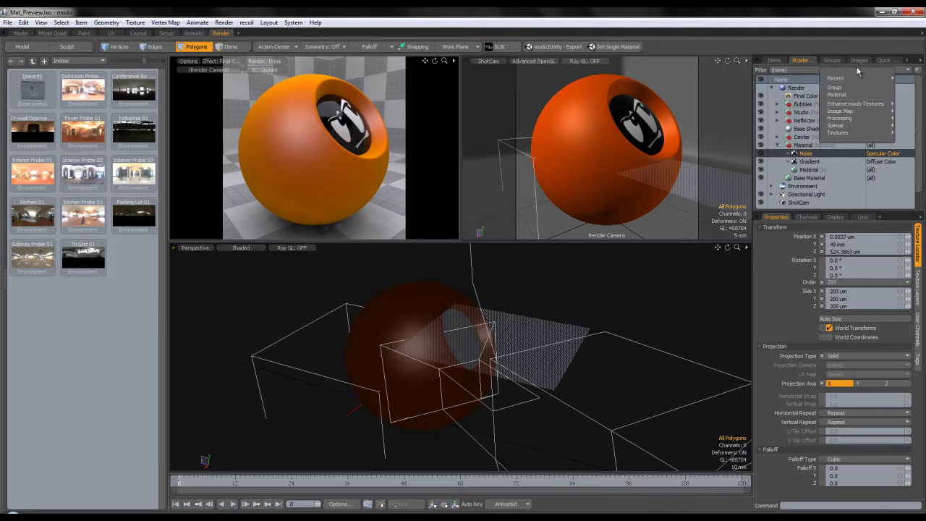
{"action": "mouse_move", "coordinate": [846, 127]}
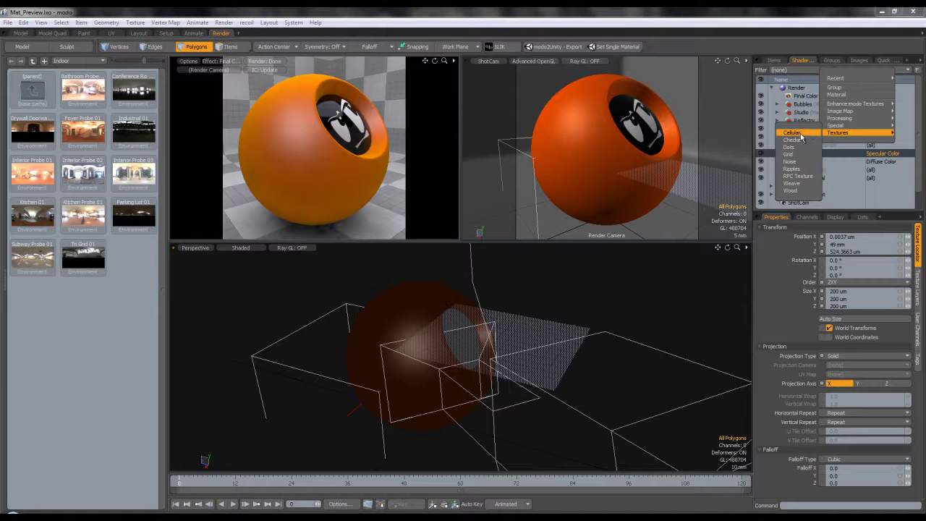
{"action": "left_click", "coordinate": [798, 134]}
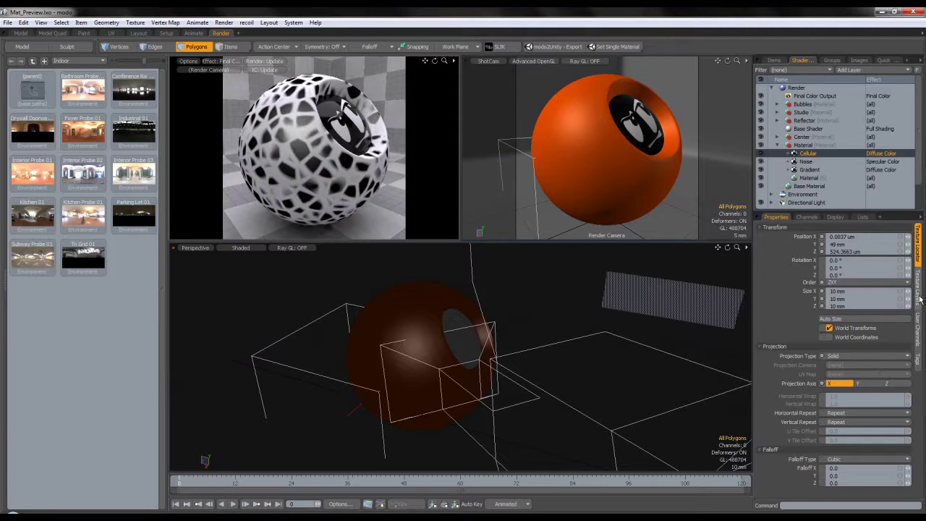
{"action": "left_click", "coordinate": [919, 275]}
{"action": "left_click", "coordinate": [918, 261]}
{"action": "left_click", "coordinate": [900, 293]}
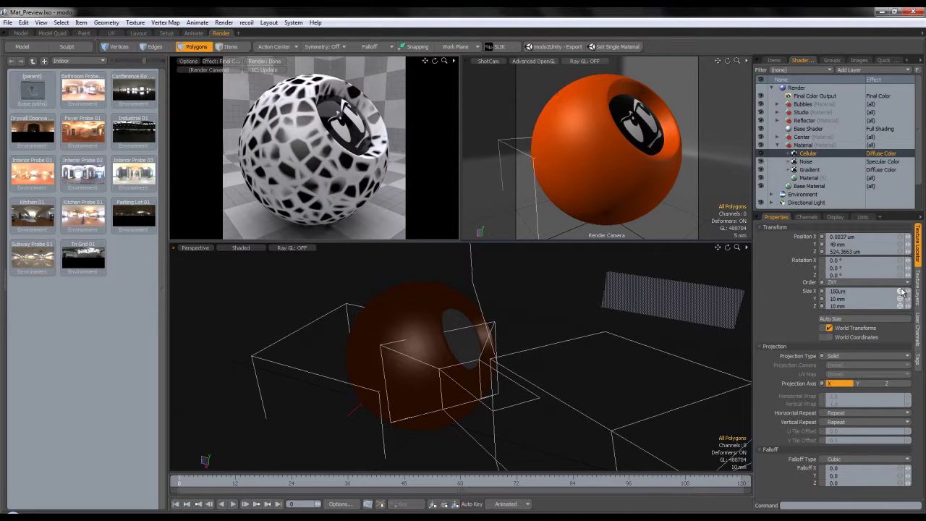
{"action": "type", "text": "150um"}
{"action": "key", "text": "Return"}
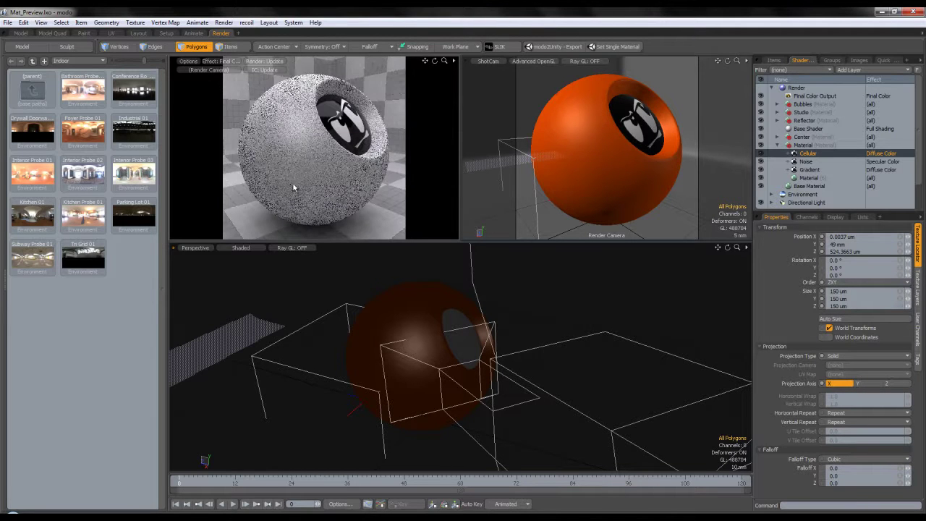
Set the Cellular texture's size to 250 um on all axes and change the layer's effect to Specular Color
{"action": "left_click", "coordinate": [902, 291]}
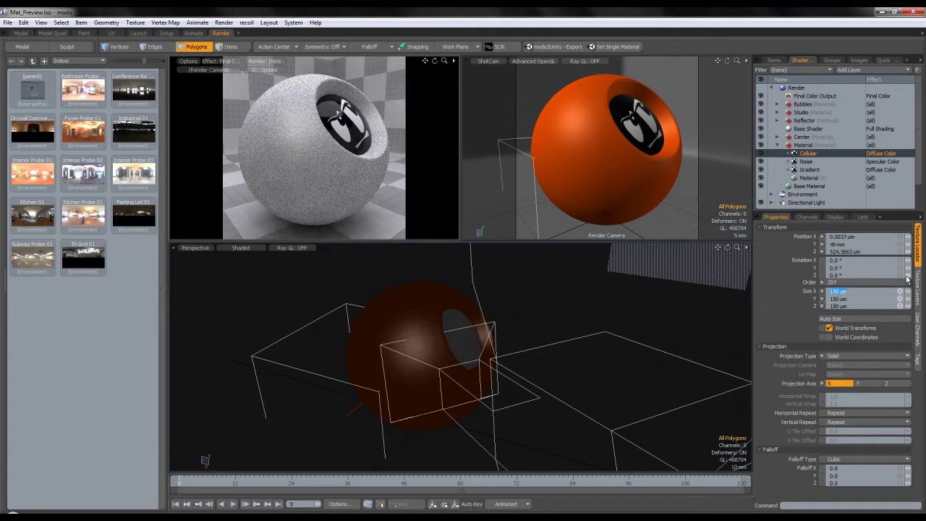
{"action": "type", "text": "250um"}
{"action": "key", "text": "Return"}
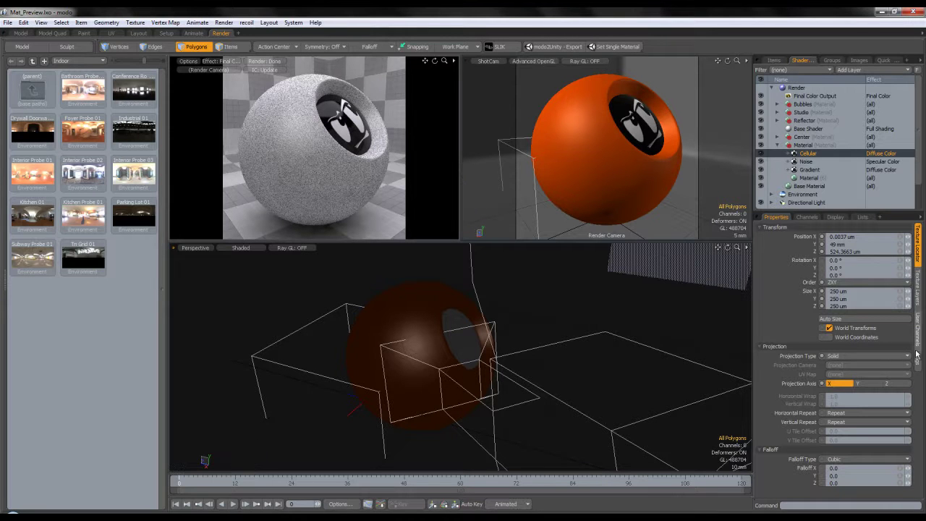
{"action": "left_click", "coordinate": [882, 154]}
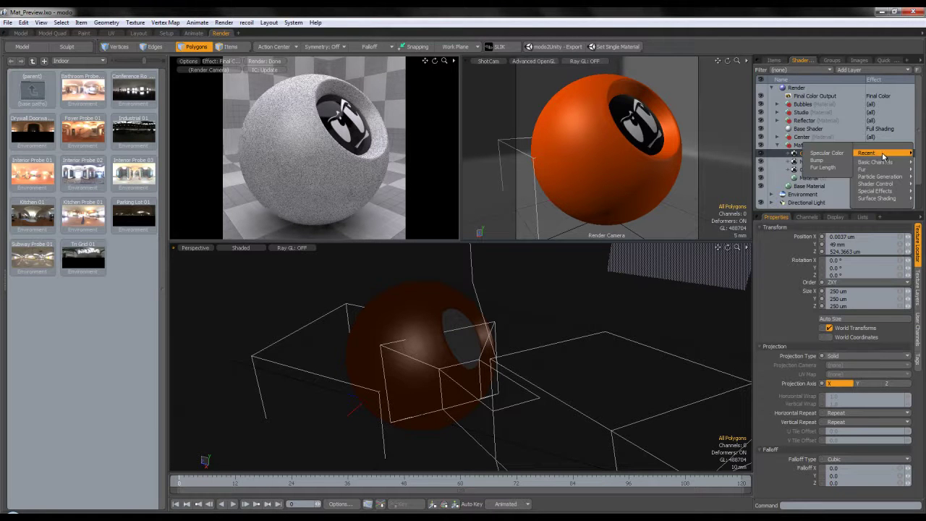
{"action": "left_click", "coordinate": [827, 153]}
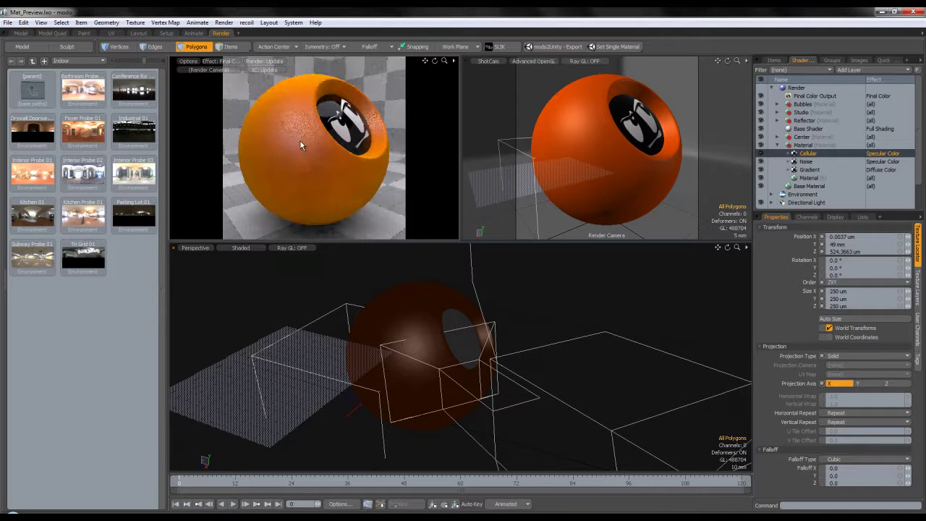
Set the Cellular layer's blend mode to Add and its opacity to 50%
{"action": "left_click", "coordinate": [918, 288]}
{"action": "left_click", "coordinate": [866, 256]}
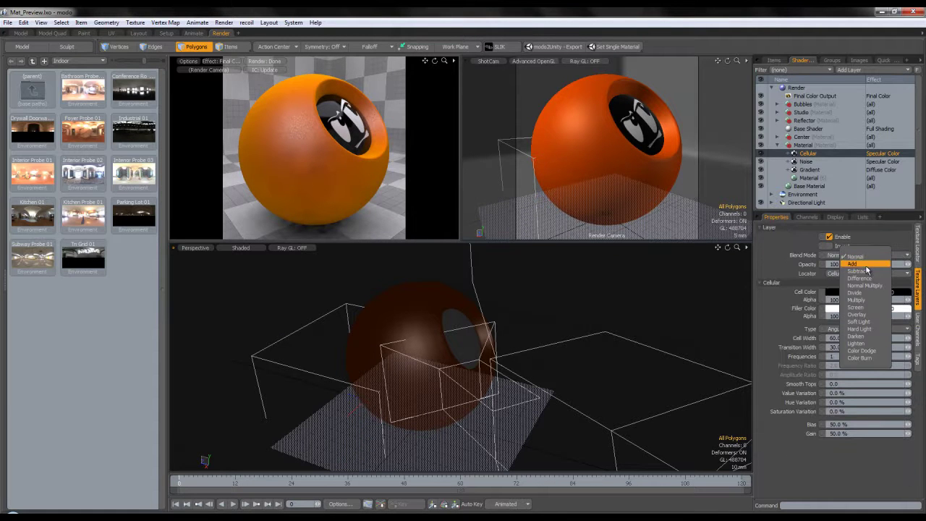
{"action": "left_click", "coordinate": [854, 264]}
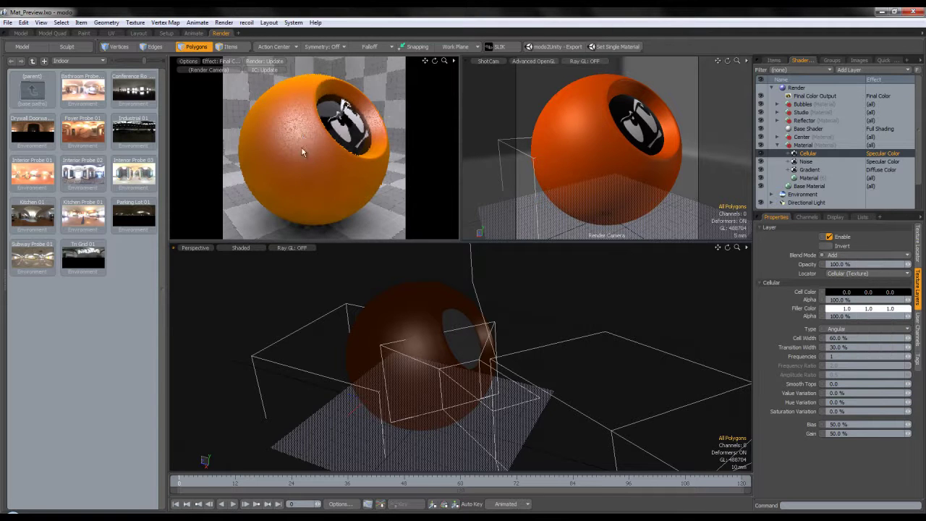
{"action": "left_click", "coordinate": [861, 264]}
{"action": "type", "text": "50"}
{"action": "key", "text": "Return"}
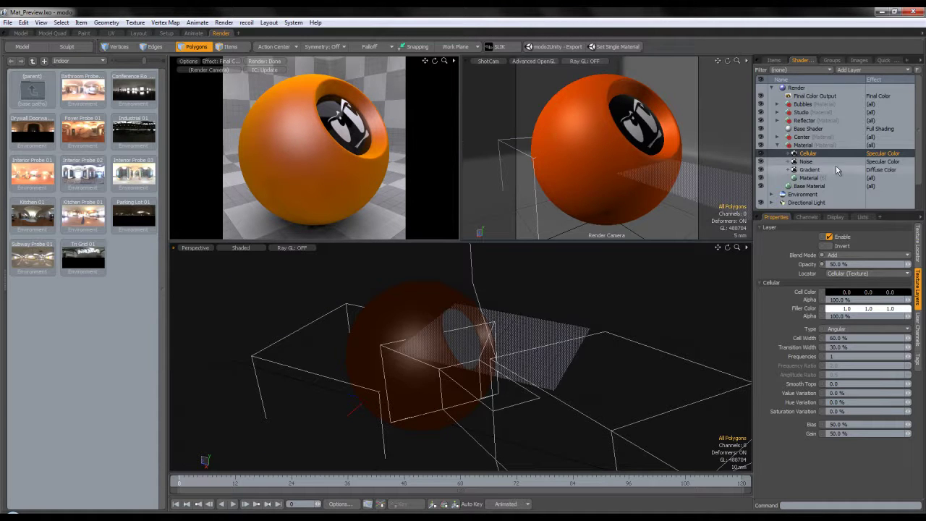
Set the base material's specular amount to 20% and its roughness to 80%
{"action": "left_click", "coordinate": [809, 177]}
{"action": "type", "text": "20"}
{"action": "key", "text": "Return"}
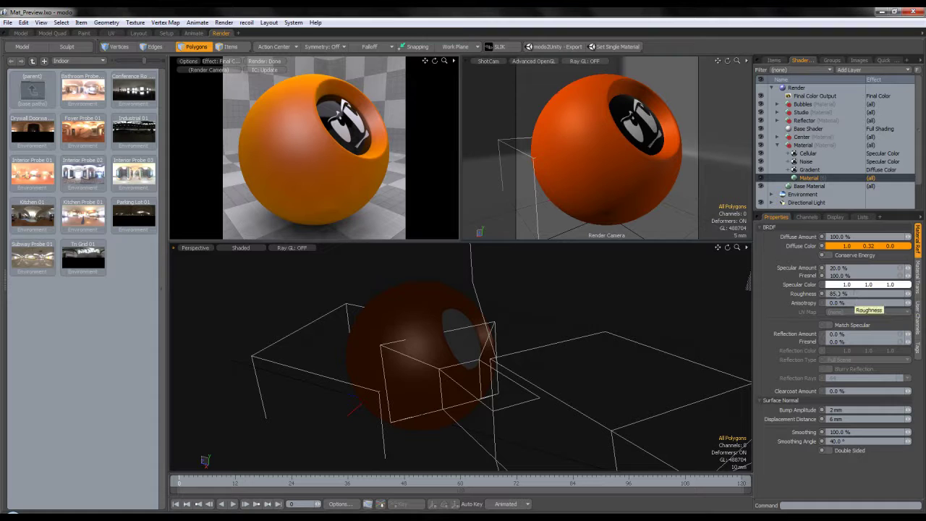
{"action": "left_click", "coordinate": [840, 295]}
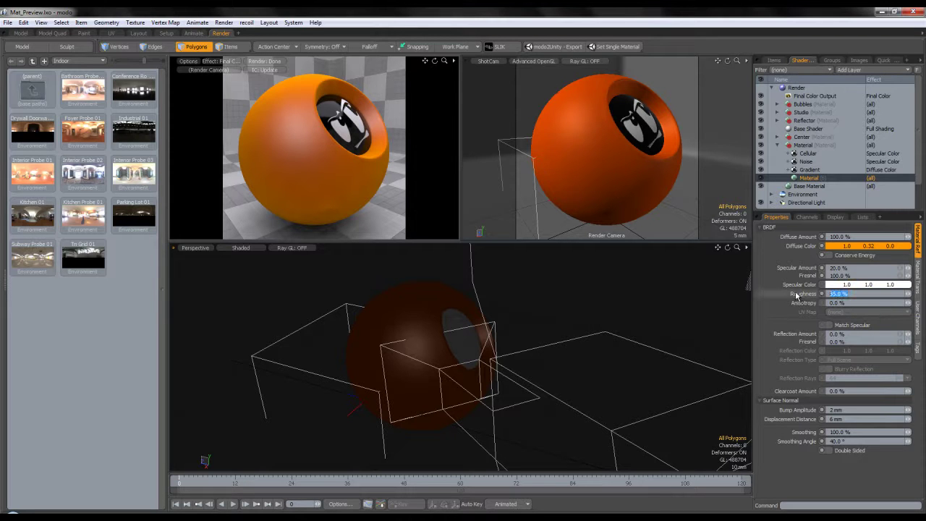
{"action": "key", "text": "Return"}
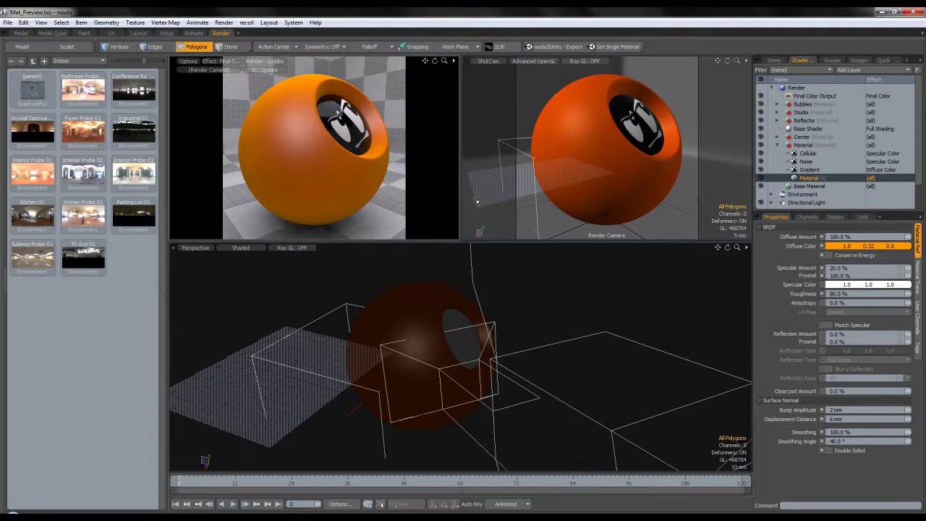
Set the material's reflection amount to 10% and try blurry reflections
{"action": "left_click", "coordinate": [851, 335]}
{"action": "type", "text": "10"}
{"action": "key", "text": "Return"}
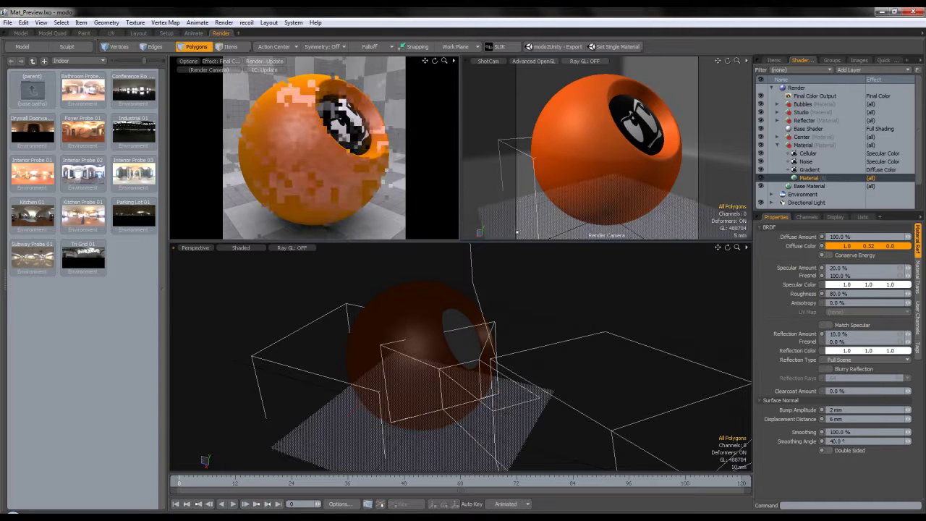
{"action": "left_click", "coordinate": [829, 369]}
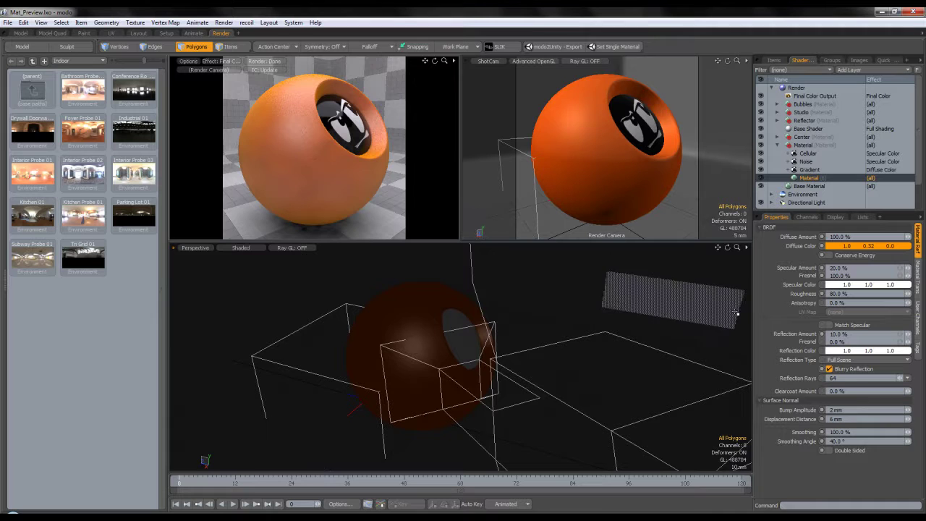
{"action": "left_click", "coordinate": [829, 369]}
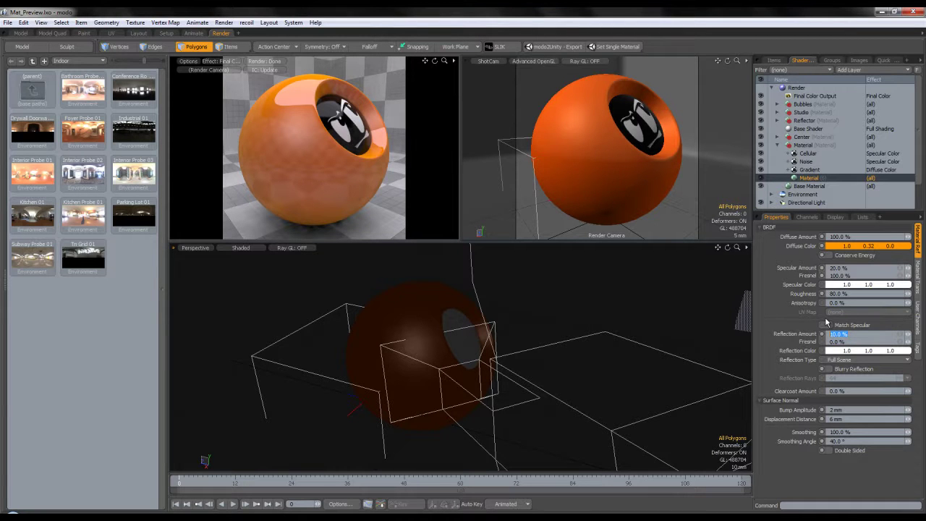
Set the material's reflection amount to 7% and its reflection Fresnel to 5%
{"action": "key", "text": "Return"}
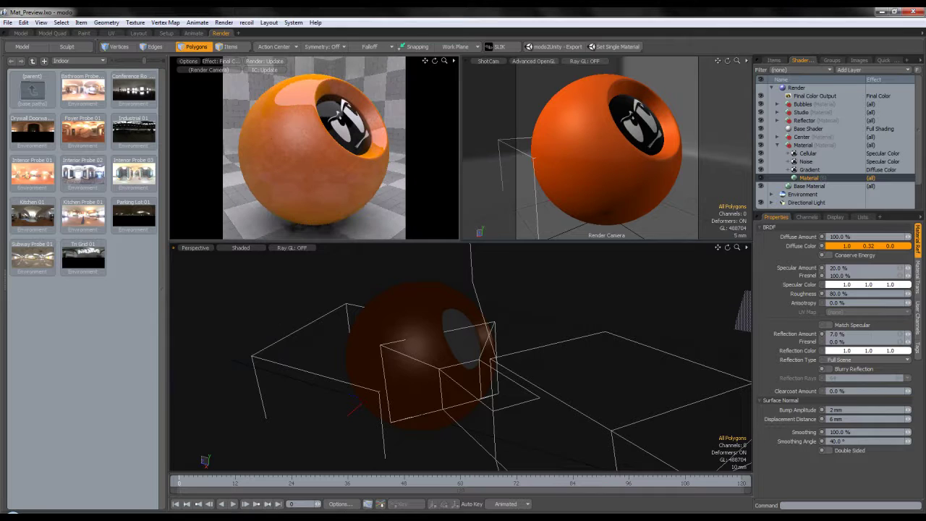
{"action": "key", "text": "Tab"}
{"action": "type", "text": "5"}
{"action": "key", "text": "Return"}
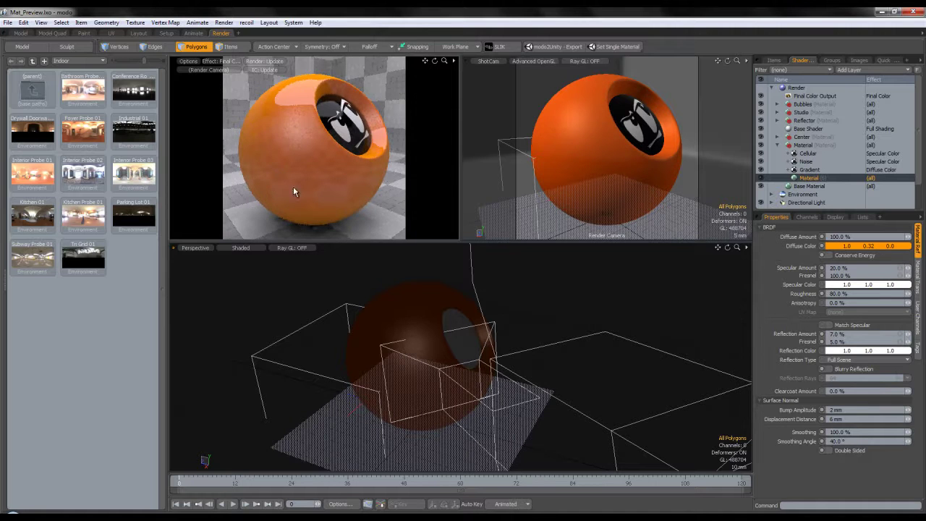
Try an orange tint for the material's reflection color and bring it back to nearly white
{"action": "left_click", "coordinate": [856, 352]}
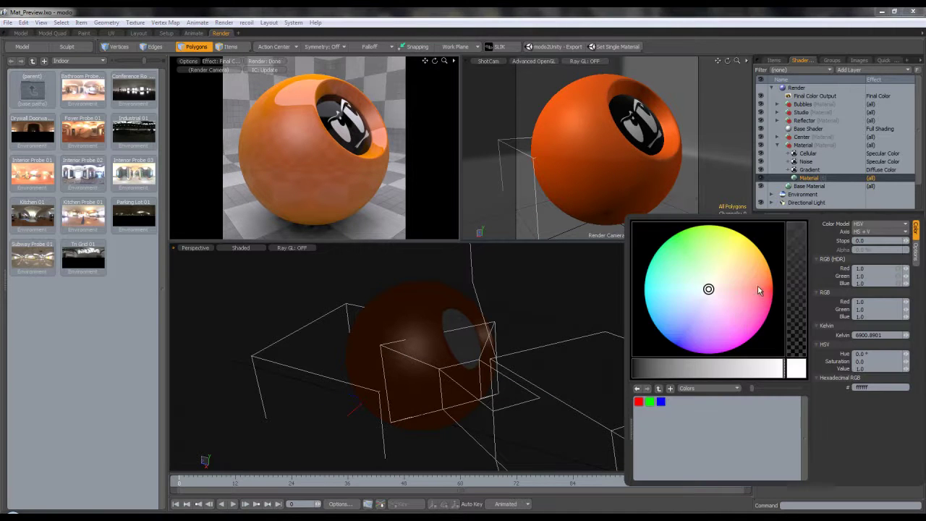
{"action": "left_click_drag", "start_coordinate": [763, 270], "coordinate": [713, 289]}
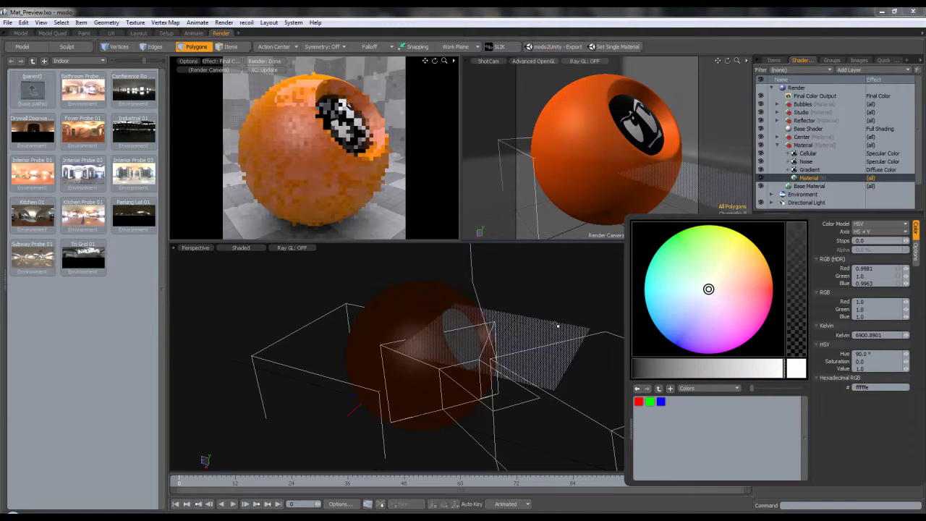
Duplicate the diffuse Gradient layer and change the copy's effect to Reflection Color
{"action": "left_click", "coordinate": [819, 168]}
{"action": "right_click", "coordinate": [814, 169]}
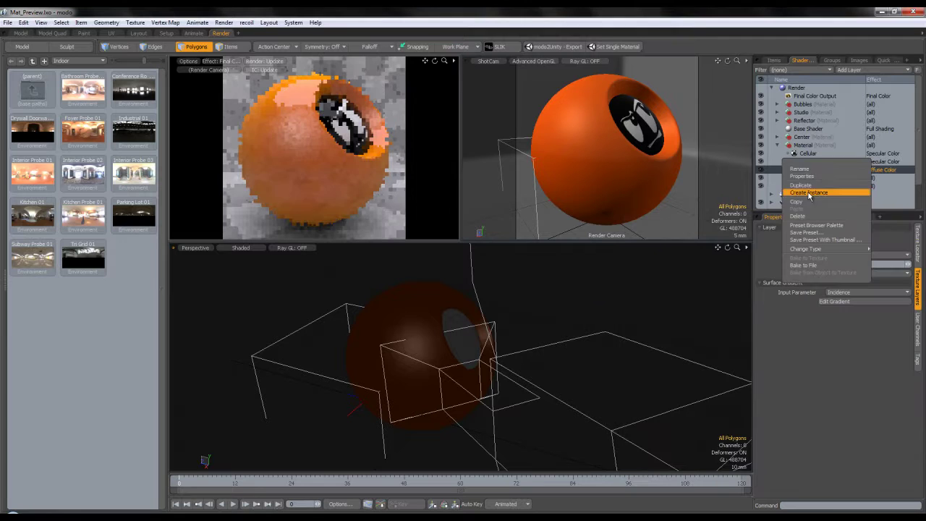
{"action": "left_click", "coordinate": [859, 186]}
{"action": "left_click", "coordinate": [879, 178]}
{"action": "mouse_move", "coordinate": [881, 180]}
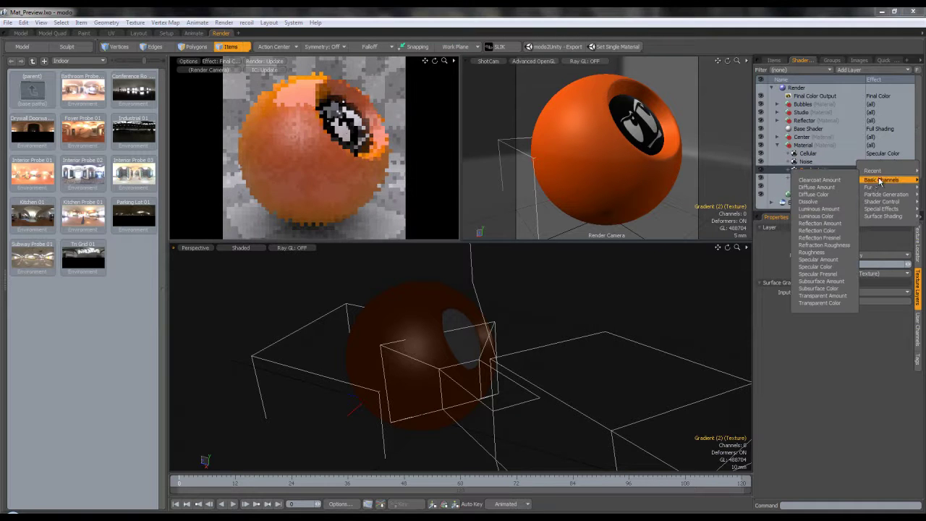
{"action": "left_click", "coordinate": [817, 230]}
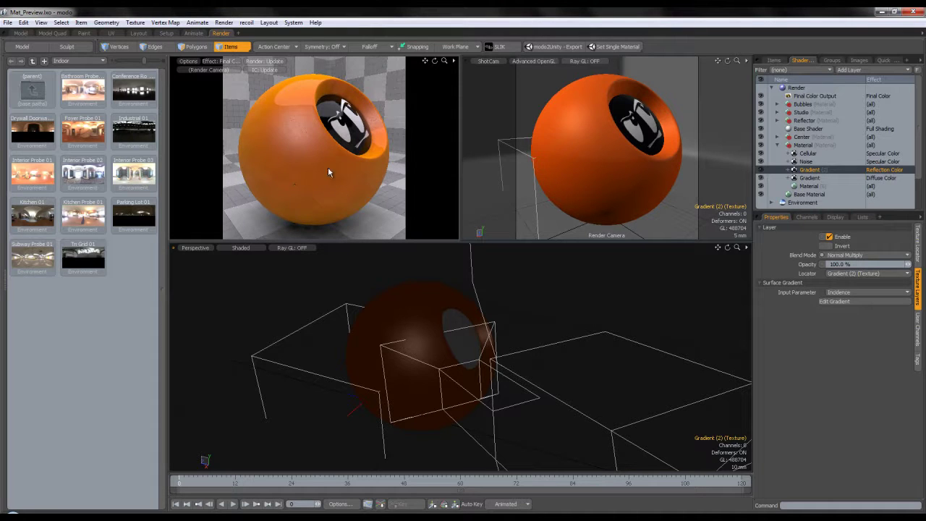
Change the blend mode of the Diffuse Color Gradient layer to Normal
{"action": "left_click", "coordinate": [809, 186]}
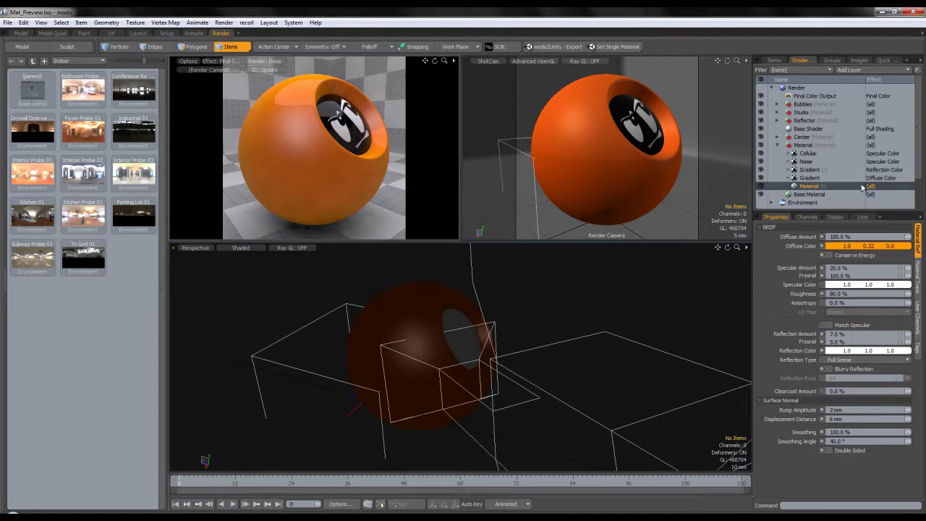
{"action": "left_click", "coordinate": [809, 177]}
{"action": "left_click", "coordinate": [858, 255]}
{"action": "left_click", "coordinate": [859, 256]}
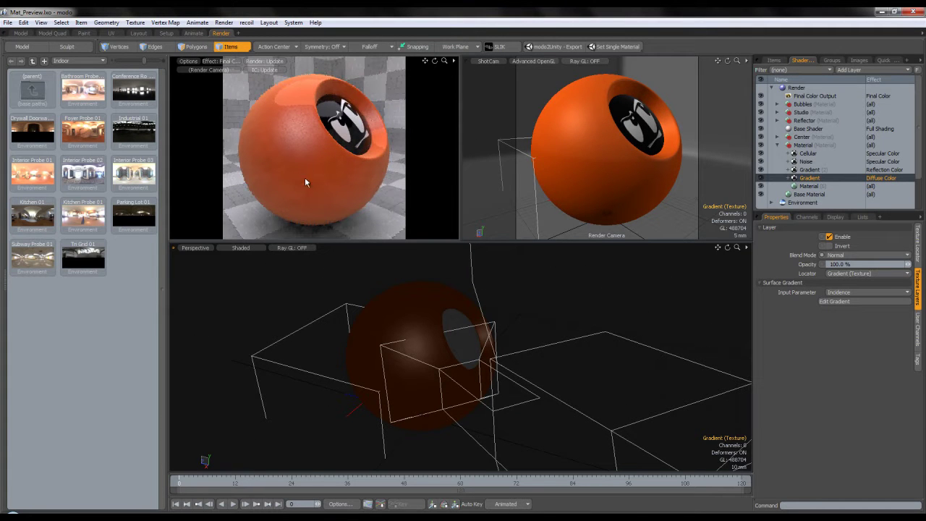
Adjust the 0% and 100% key colors of the Diffuse Color gradient within the orange range
{"action": "left_click", "coordinate": [843, 301]}
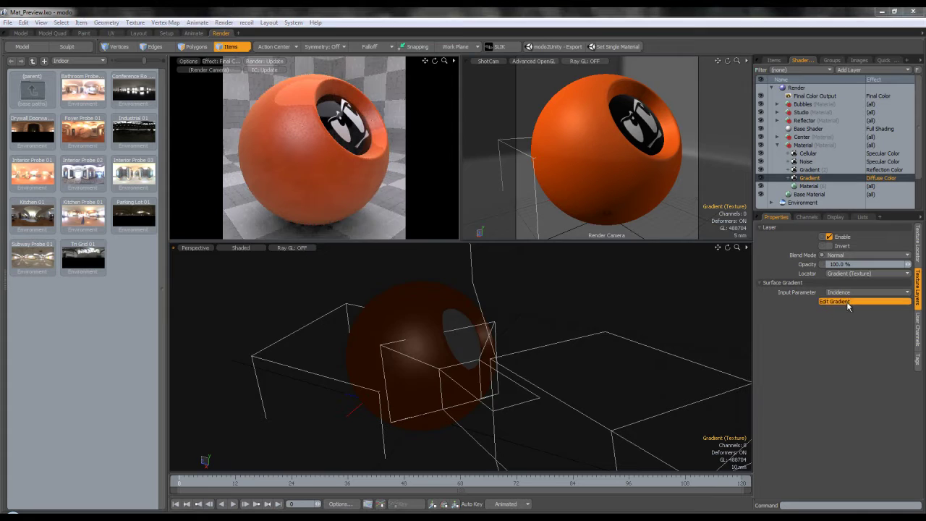
{"action": "left_click", "coordinate": [308, 384]}
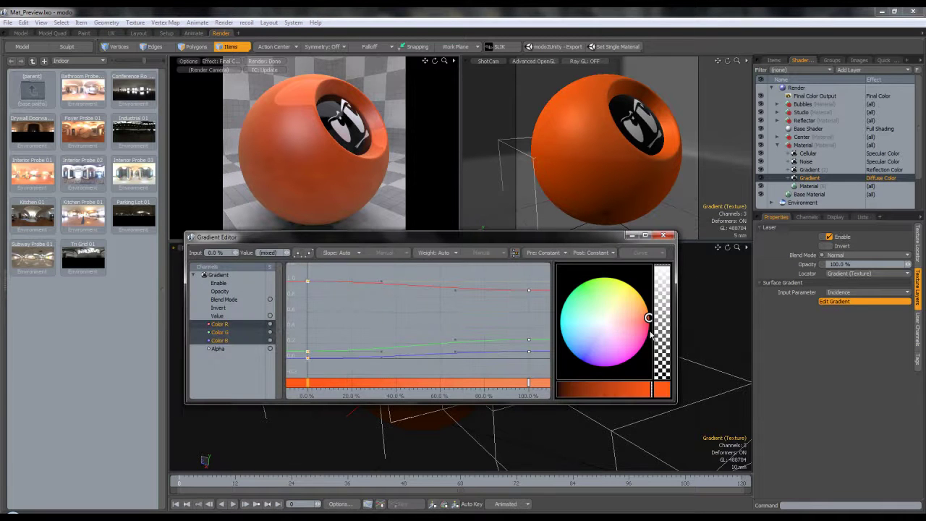
{"action": "left_click_drag", "start_coordinate": [648, 318], "coordinate": [648, 317]}
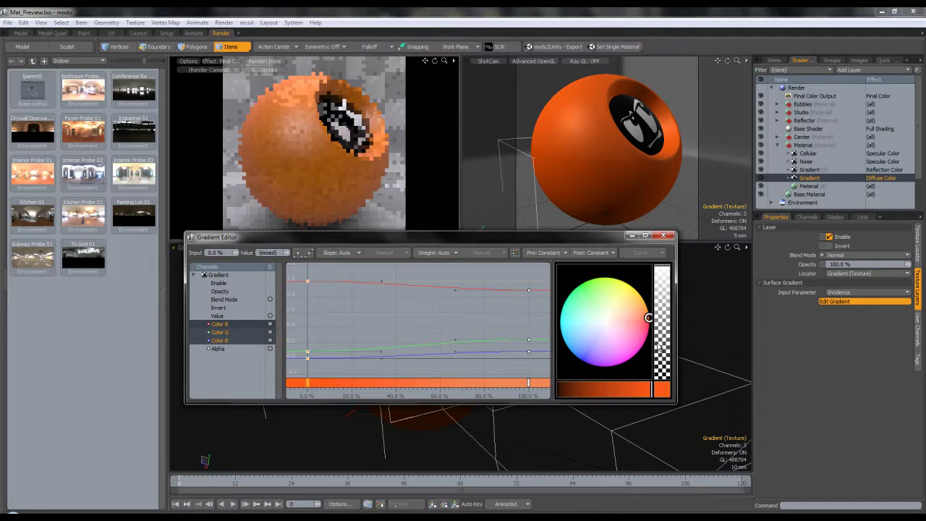
{"action": "left_click", "coordinate": [663, 388]}
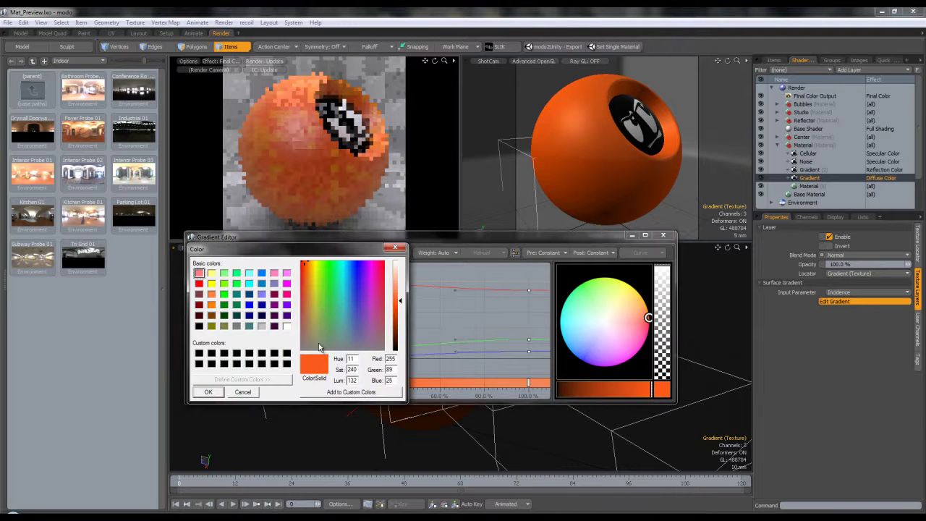
{"action": "left_click", "coordinate": [243, 392]}
{"action": "mouse_move", "coordinate": [648, 319]}
{"action": "left_mouse_down"}
{"action": "mouse_move", "coordinate": [637, 323]}
{"action": "mouse_move", "coordinate": [637, 313]}
{"action": "left_mouse_up"}
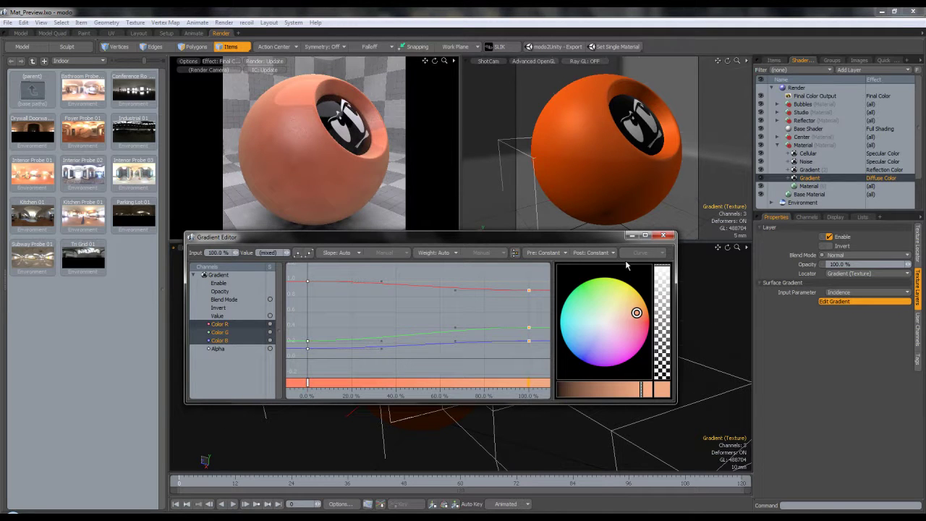
{"action": "left_click_drag", "start_coordinate": [637, 312], "coordinate": [649, 316]}
{"action": "left_click", "coordinate": [308, 382]}
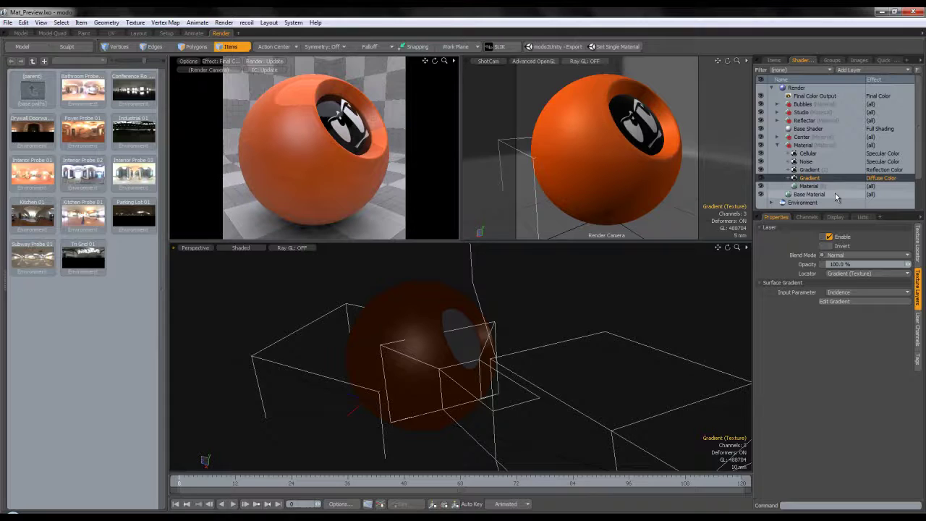
Change the material's diffuse color to a redder orange of 1.0, 0.25, 0.07
{"action": "left_click", "coordinate": [830, 186]}
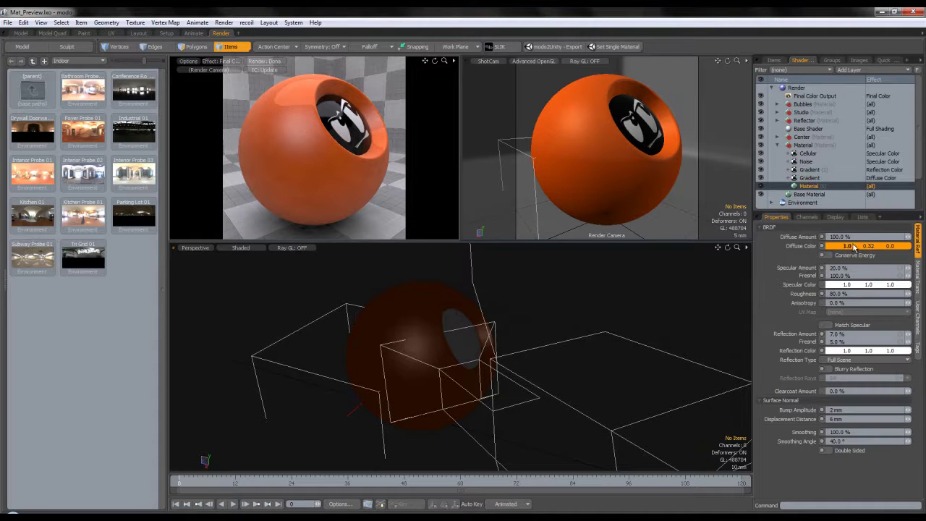
{"action": "left_click", "coordinate": [852, 249]}
{"action": "mouse_move", "coordinate": [769, 162]}
{"action": "left_mouse_down"}
{"action": "mouse_move", "coordinate": [757, 169]}
{"action": "mouse_move", "coordinate": [761, 159]}
{"action": "mouse_move", "coordinate": [774, 175]}
{"action": "mouse_move", "coordinate": [765, 171]}
{"action": "left_mouse_up"}
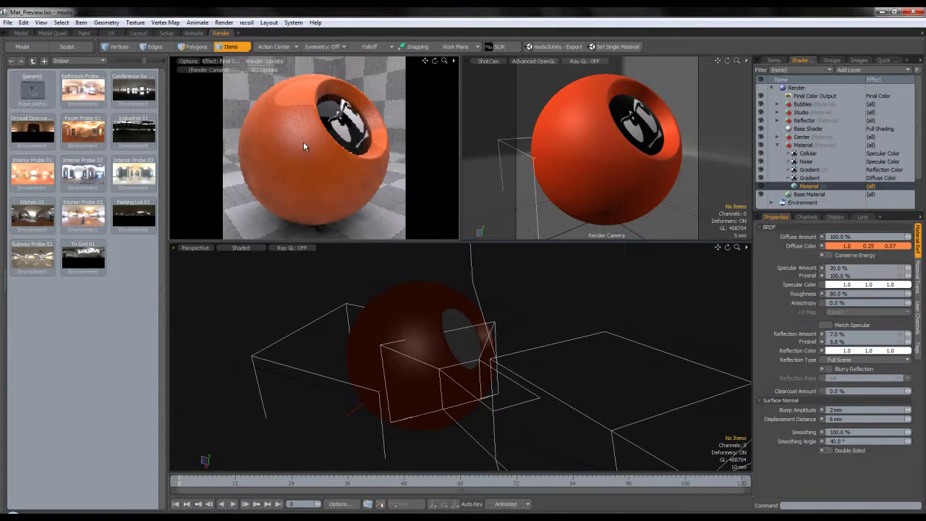
Recolor the Diffuse Color gradient's 100% and 0% keys to closely matching light oranges and close the gradient editor
{"action": "left_click", "coordinate": [820, 178]}
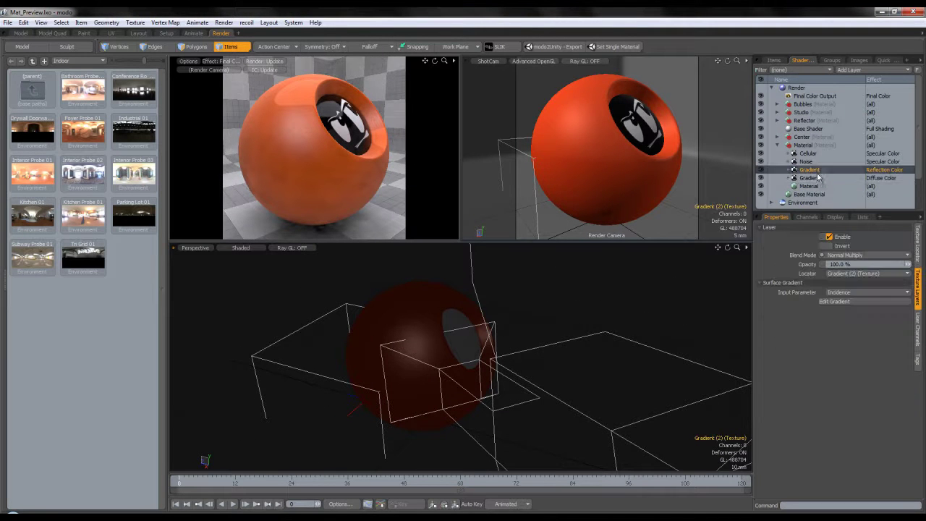
{"action": "left_click", "coordinate": [843, 301]}
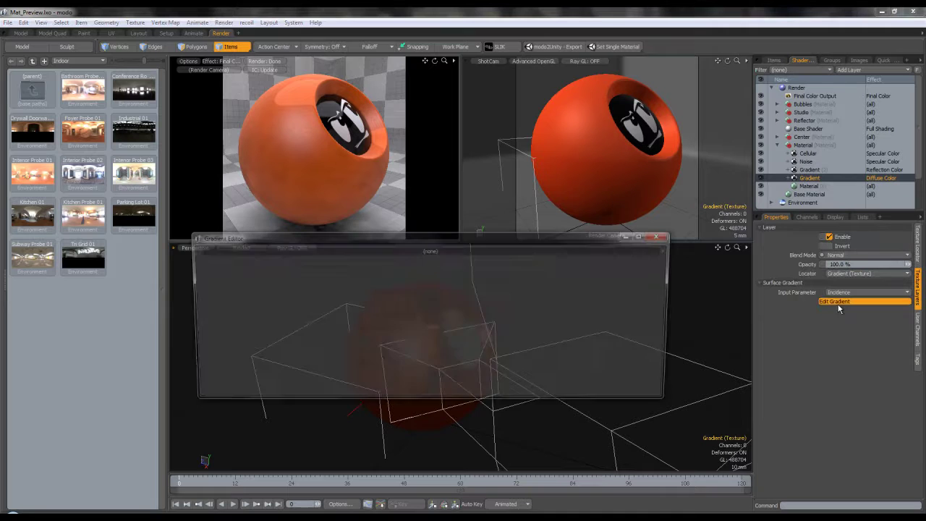
{"action": "left_click", "coordinate": [529, 382]}
{"action": "left_click_drag", "start_coordinate": [639, 327], "coordinate": [644, 312]}
{"action": "left_click", "coordinate": [307, 382]}
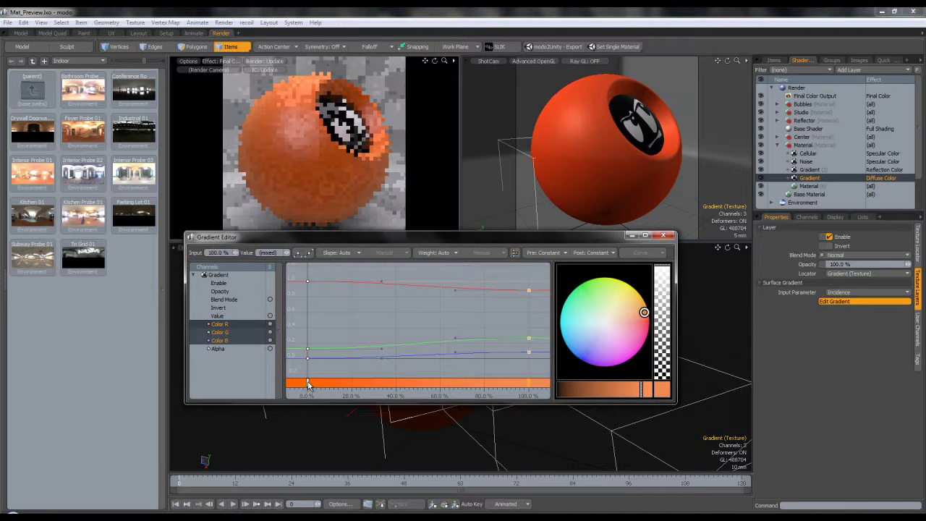
{"action": "left_click_drag", "start_coordinate": [644, 314], "coordinate": [646, 314]}
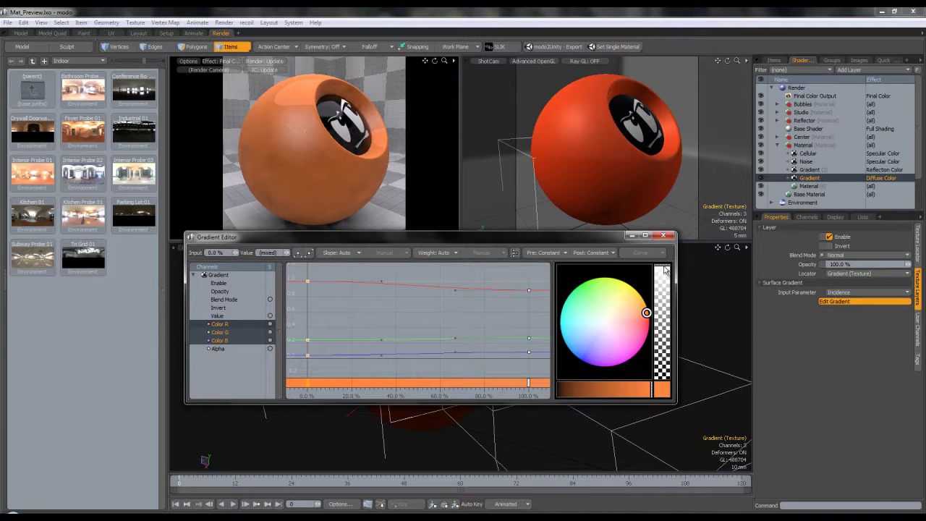
{"action": "left_click", "coordinate": [663, 235]}
{"action": "left_click", "coordinate": [188, 61]}
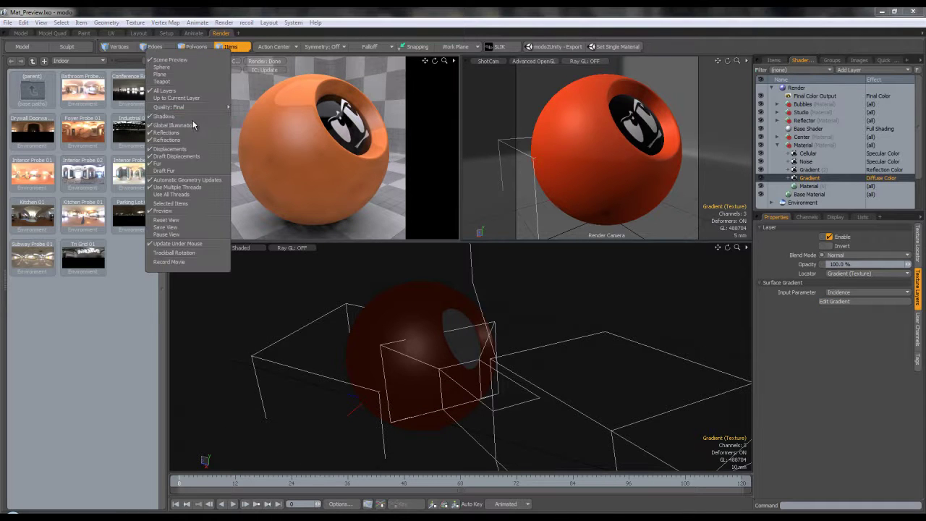
{"action": "mouse_move", "coordinate": [196, 111]}
{"action": "left_click", "coordinate": [346, 208]}
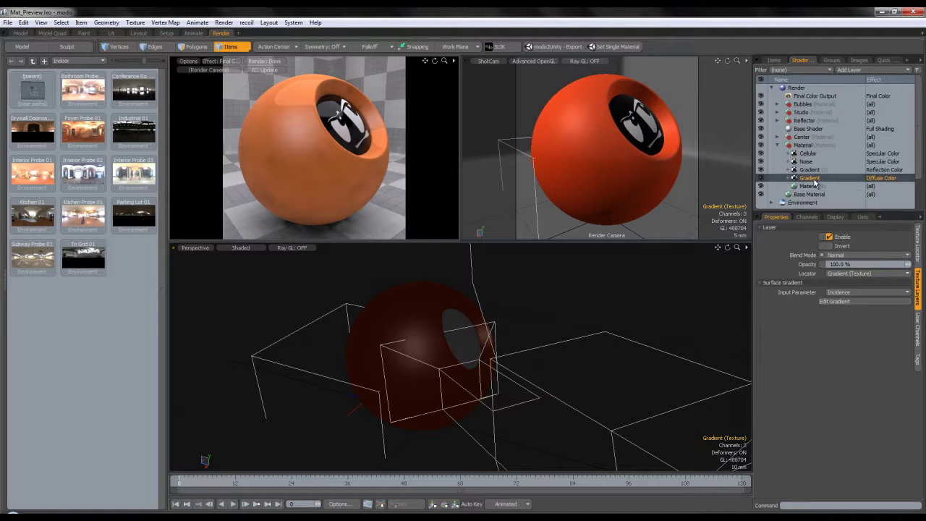
Set the material's reflection amount to 15%
{"action": "left_click", "coordinate": [784, 186]}
{"action": "left_click", "coordinate": [836, 333]}
{"action": "type", "text": "15"}
{"action": "key", "text": "Return"}
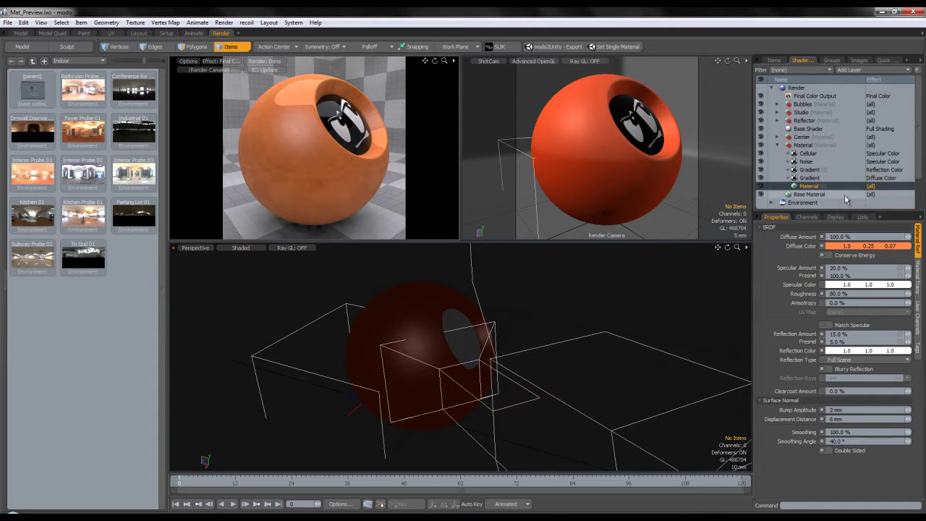
Add a second Noise texture above the Cellular layer and set its size to 500 um on all axes
{"action": "left_click", "coordinate": [820, 152]}
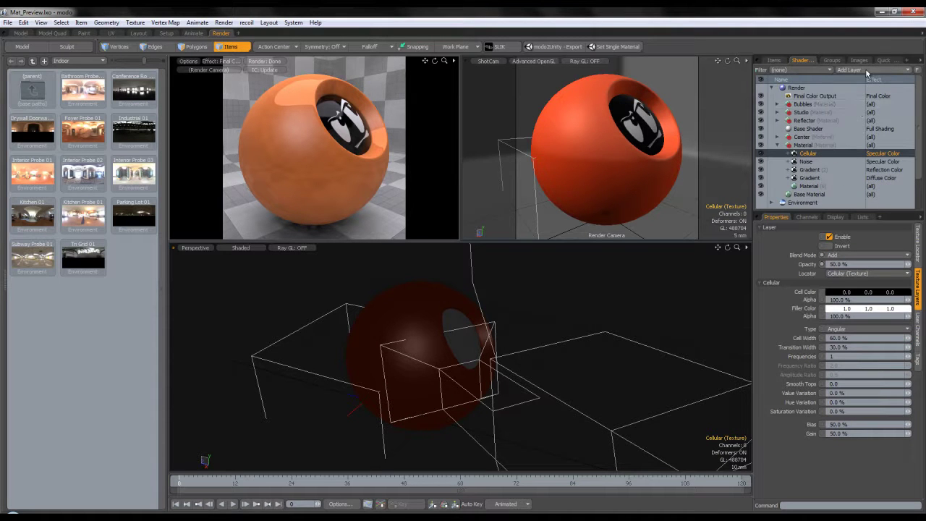
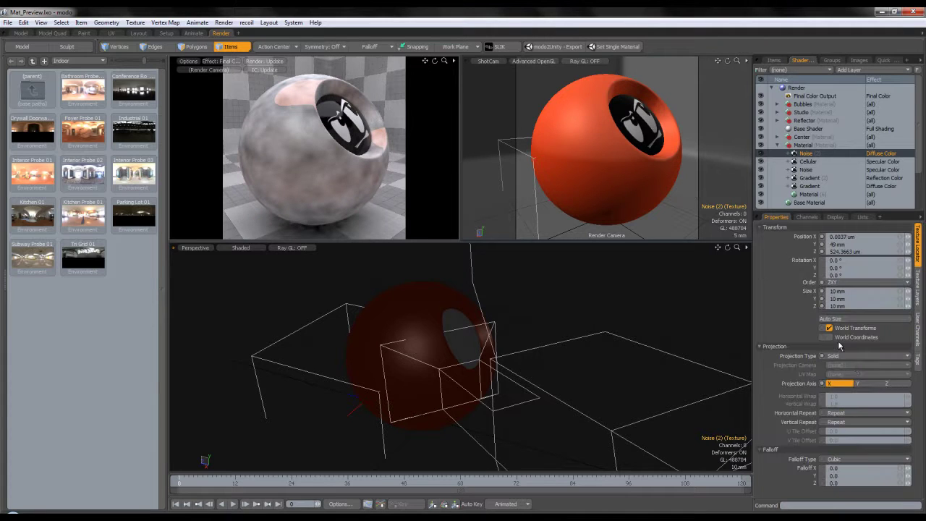
{"action": "left_click", "coordinate": [900, 289]}
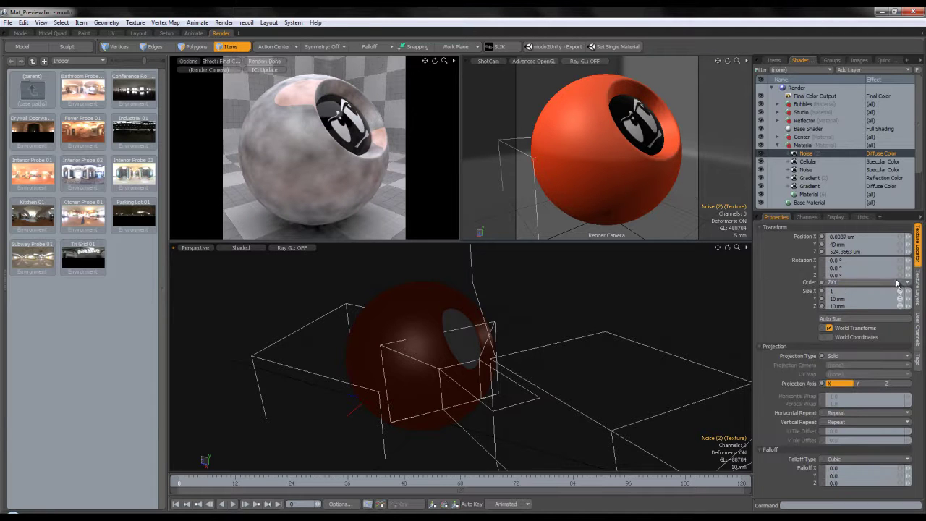
{"action": "type", "text": "1mm"}
{"action": "key", "text": "Return"}
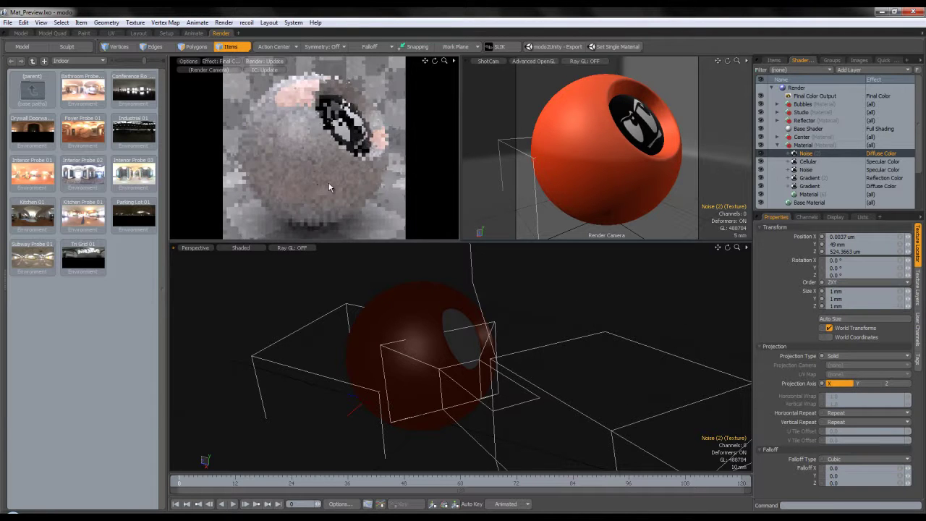
{"action": "left_click", "coordinate": [901, 291]}
{"action": "type", "text": "500 um"}
{"action": "key", "text": "Return"}
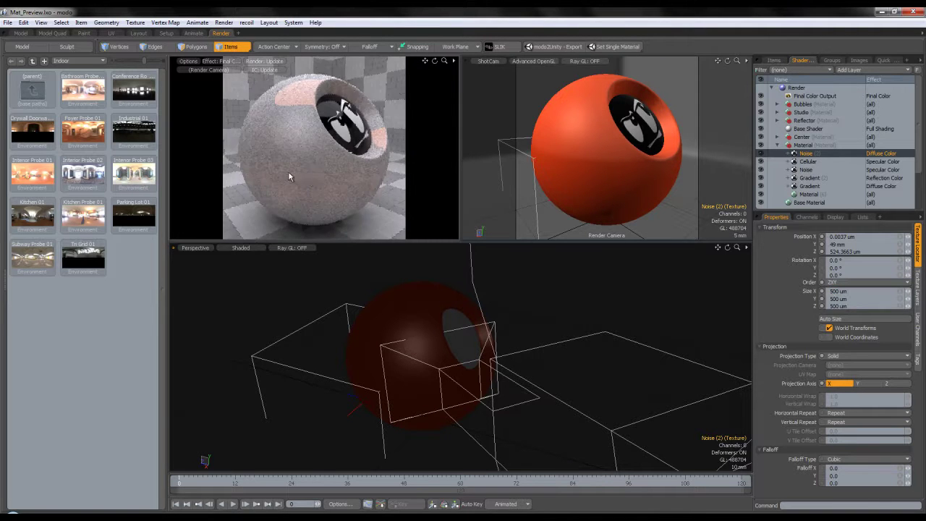
Change the new Noise layer's effect to Bump
{"action": "left_click", "coordinate": [881, 153]}
{"action": "left_click", "coordinate": [833, 158]}
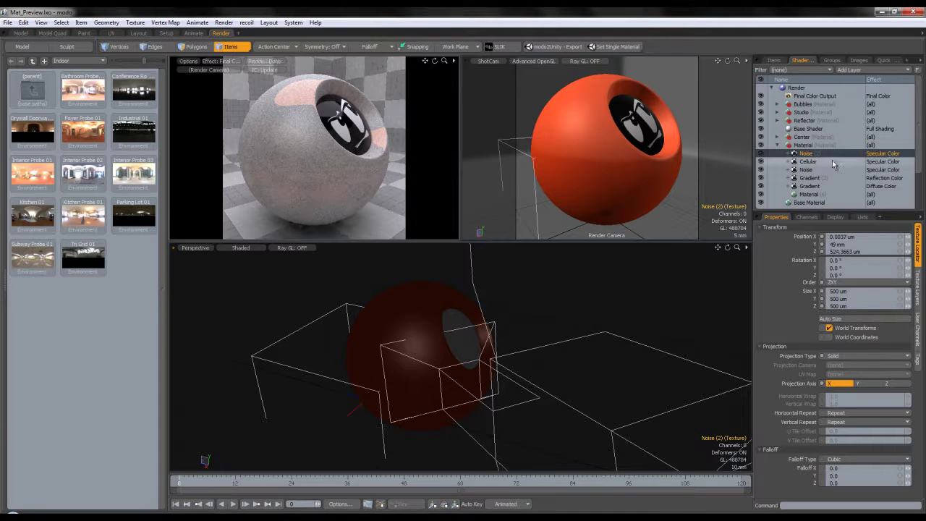
{"action": "left_click", "coordinate": [879, 154]}
{"action": "left_click", "coordinate": [826, 165]}
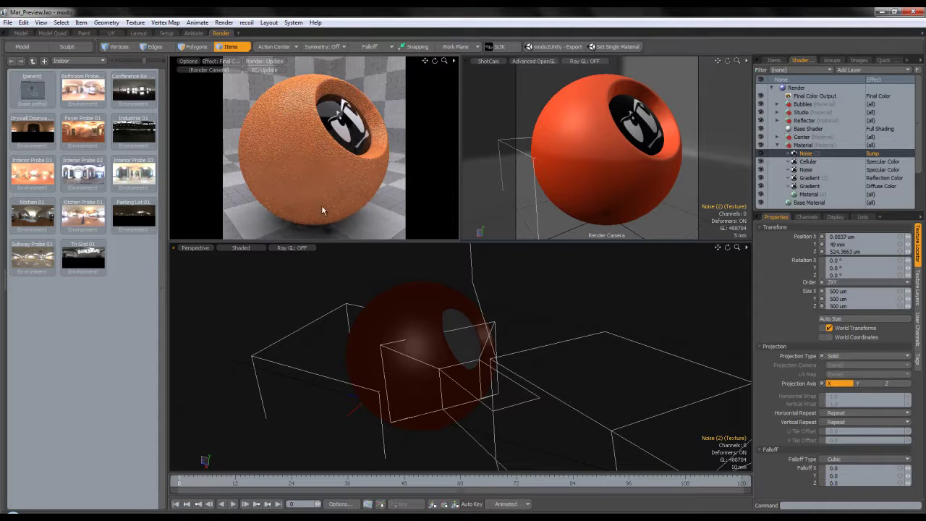
Set the material's bump amplitude to 1 mm
{"action": "left_click", "coordinate": [809, 194]}
{"action": "left_click", "coordinate": [836, 410]}
{"action": "type", "text": "1"}
{"action": "key", "text": "Return"}
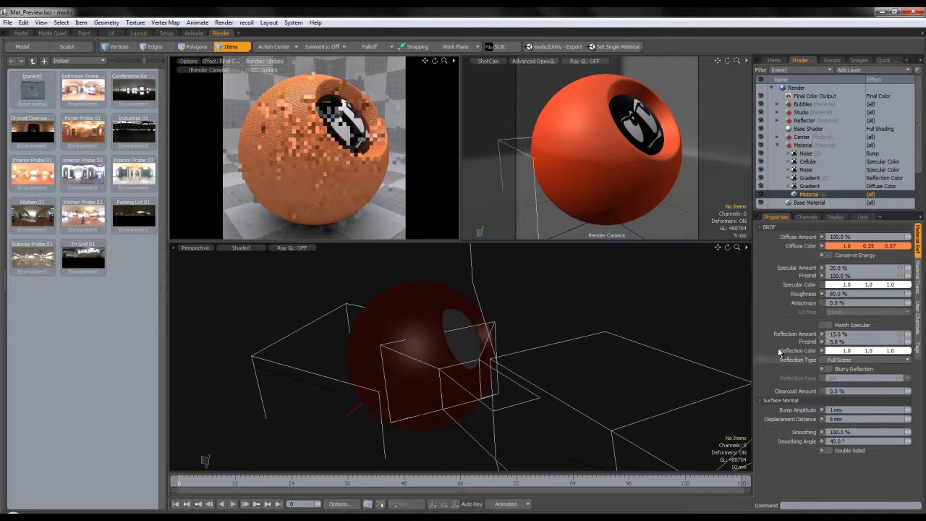
Lower the bump Noise layer's opacity to 10% and further down to 5%
{"action": "left_click", "coordinate": [853, 154]}
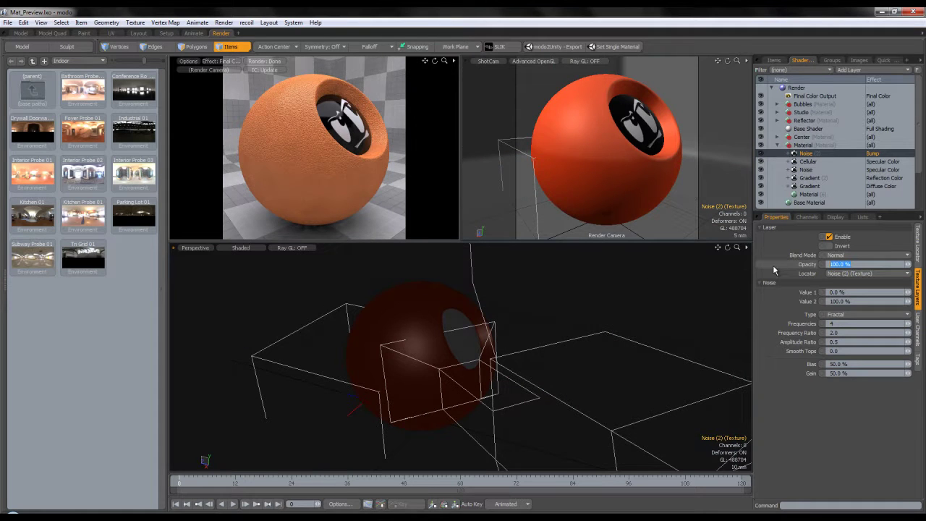
{"action": "type", "text": "10"}
{"action": "key", "text": "Return"}
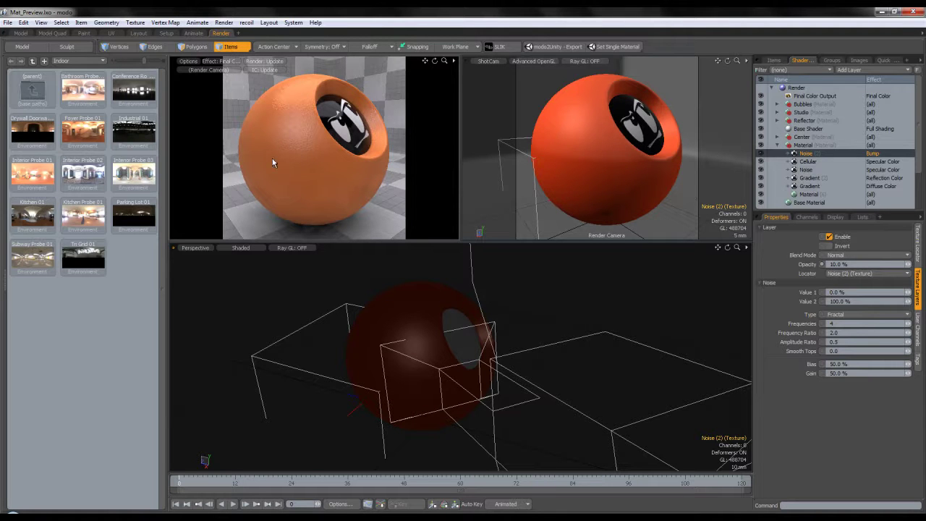
{"action": "left_click", "coordinate": [851, 266]}
{"action": "type", "text": "5"}
{"action": "key", "text": "Return"}
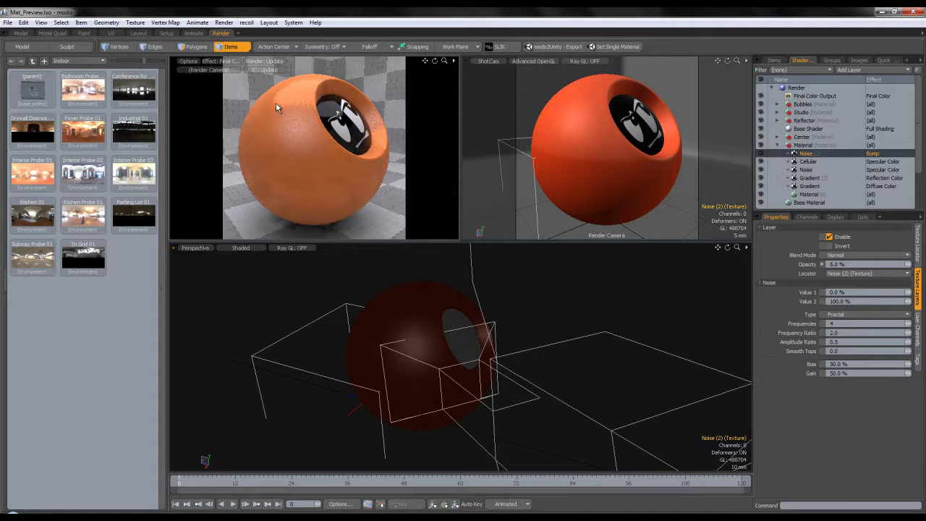
Reduce the bump Noise layer's opacity to 1%
{"action": "left_click", "coordinate": [810, 265]}
{"action": "type", "text": "23"}
{"action": "key", "text": "Return"}
{"action": "left_click", "coordinate": [839, 264]}
{"action": "type", "text": "1"}
{"action": "key", "text": "Return"}
{"action": "left_click", "coordinate": [820, 177]}
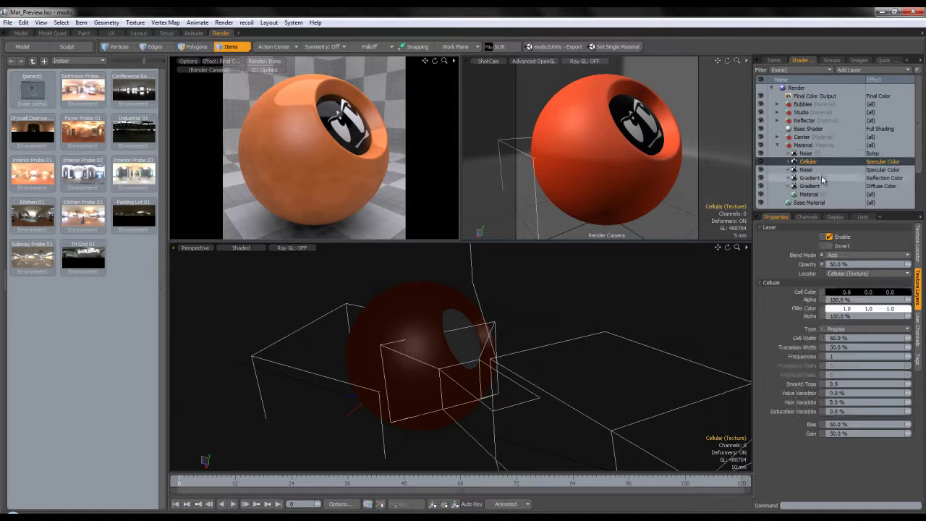
{"action": "left_click", "coordinate": [824, 192]}
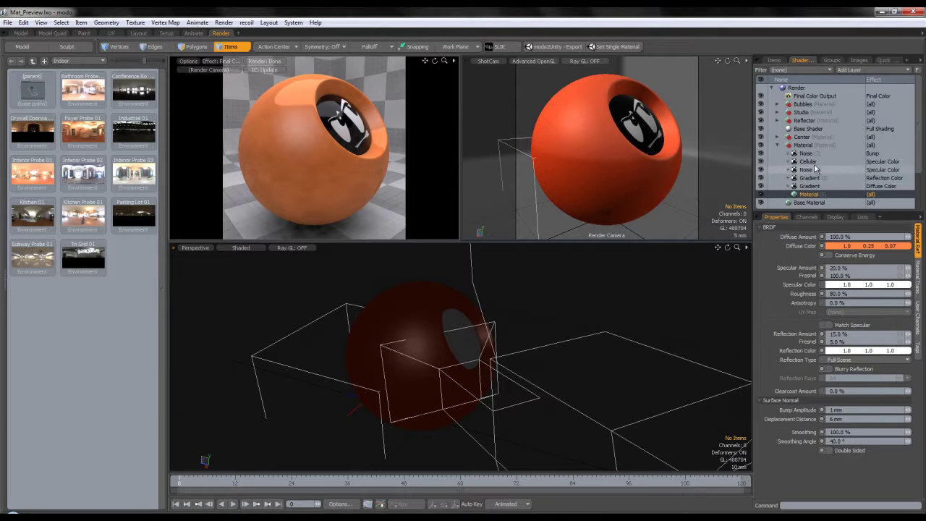
{"action": "left_click", "coordinate": [825, 178]}
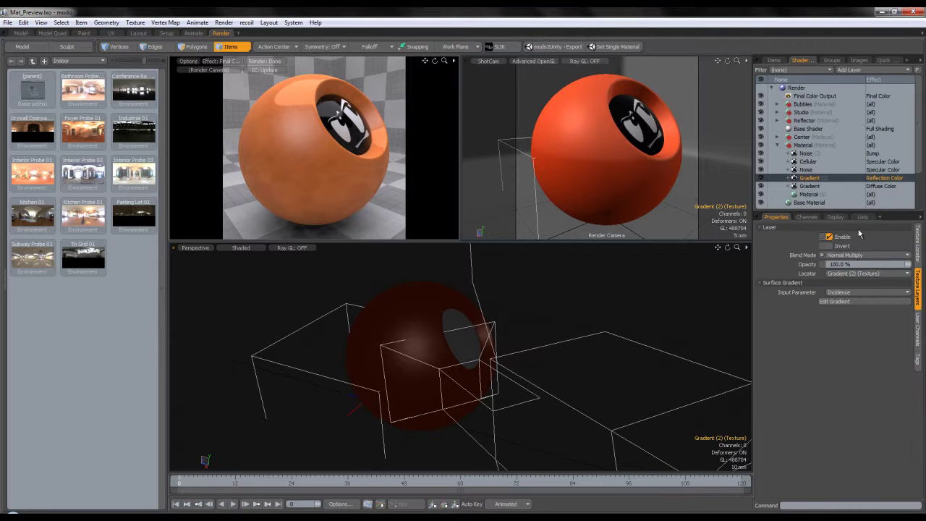
{"action": "left_click", "coordinate": [827, 194]}
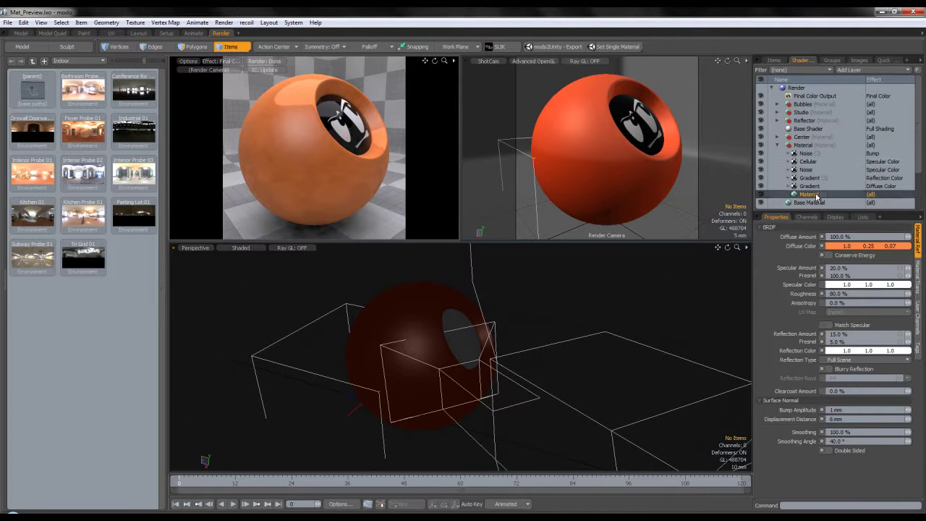
{"action": "left_click", "coordinate": [823, 186]}
Set the Reflection Color gradient's opacity to 50% and its blend mode to Normal
{"action": "left_click", "coordinate": [812, 178]}
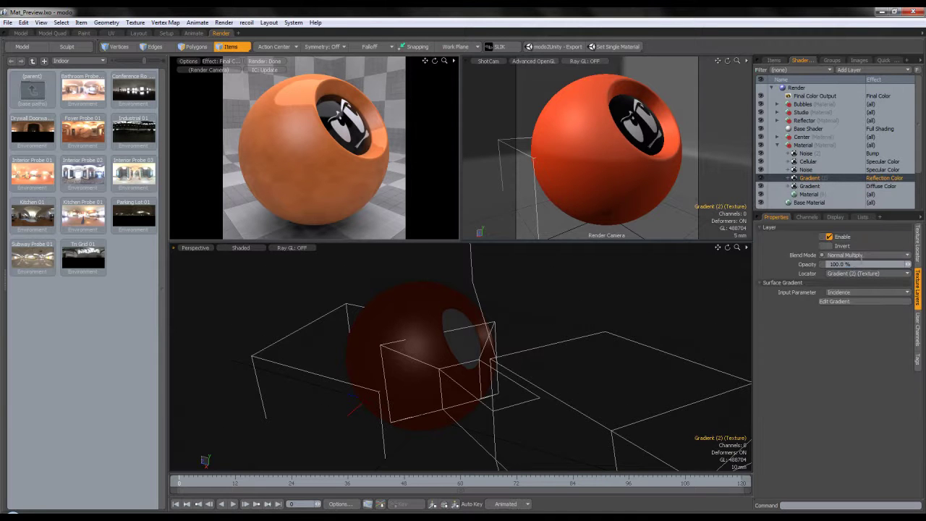
{"action": "type", "text": "50"}
{"action": "key", "text": "Return"}
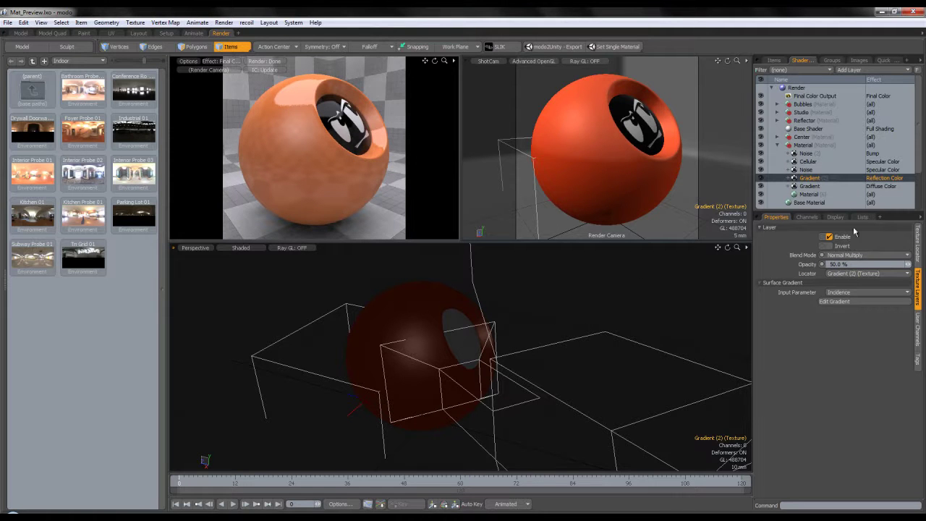
{"action": "left_click", "coordinate": [853, 255]}
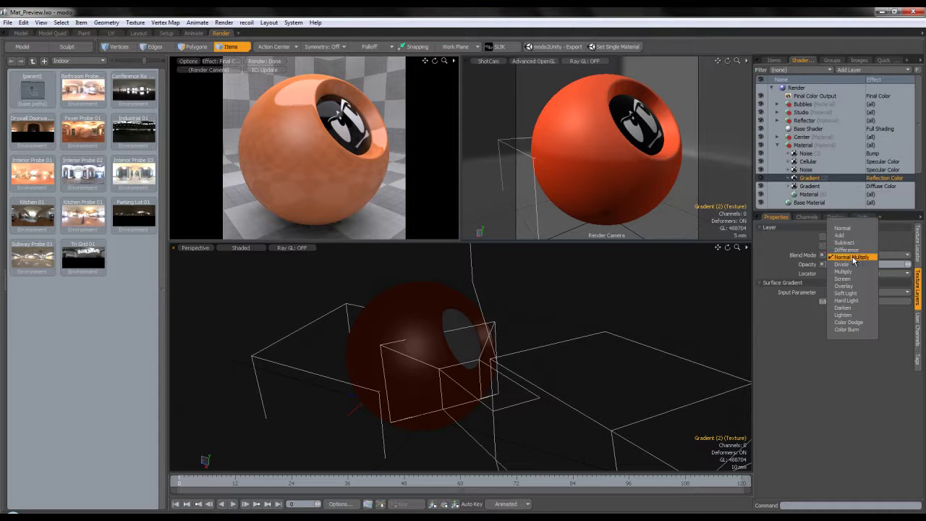
{"action": "left_click", "coordinate": [854, 230]}
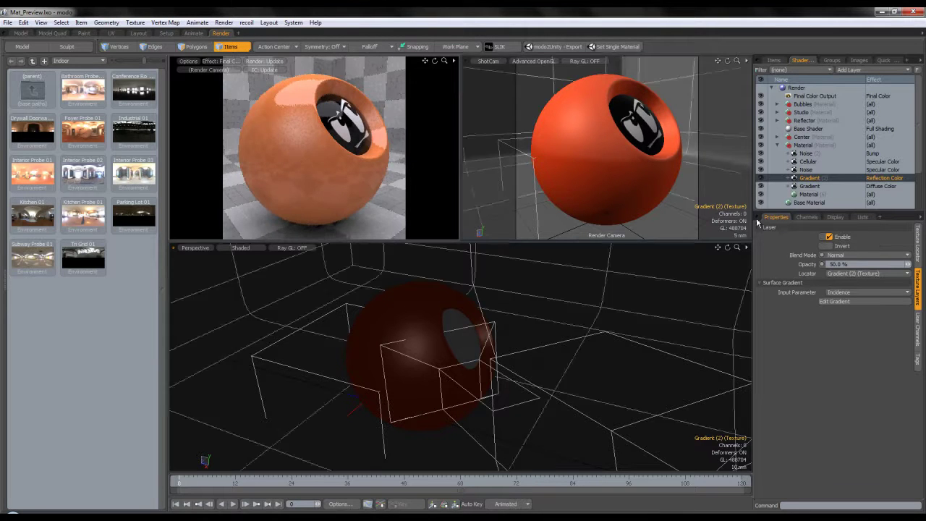
Set the Diffuse Color gradient's blend mode to Normal Multiply
{"action": "left_click", "coordinate": [810, 186]}
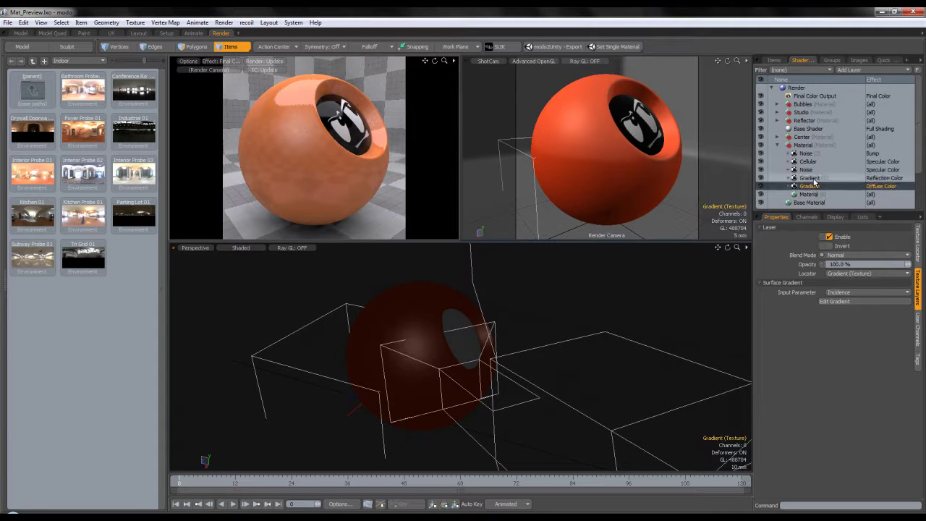
{"action": "left_click", "coordinate": [850, 255]}
{"action": "left_click", "coordinate": [845, 283]}
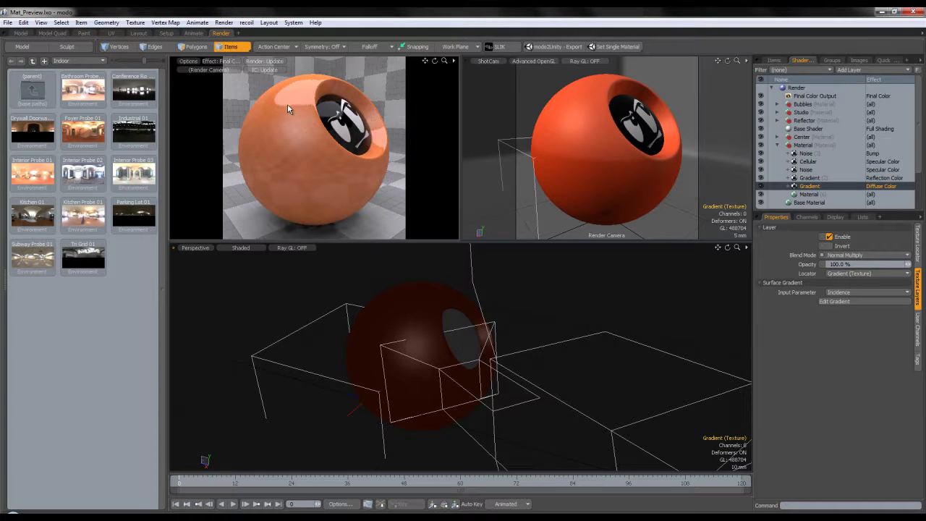
Set the material's reflection amount to 10%
{"action": "left_click", "coordinate": [809, 194]}
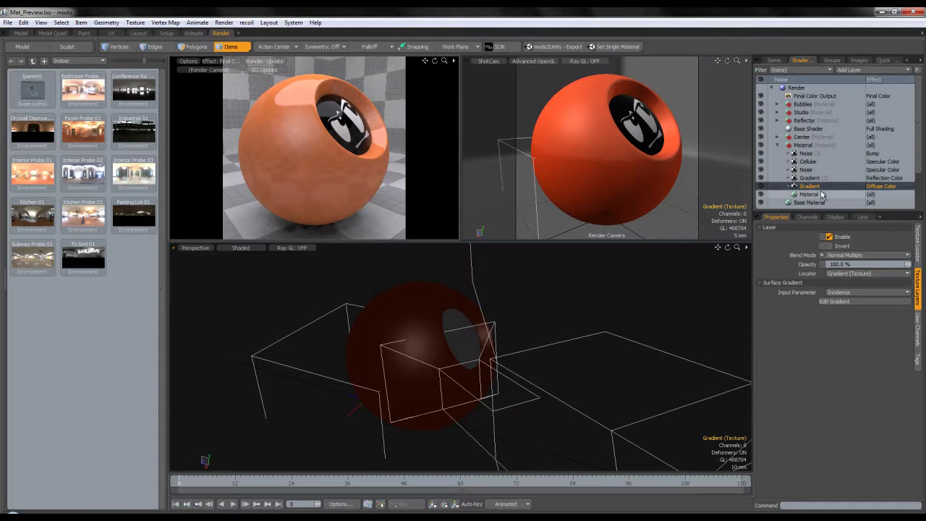
{"action": "left_click", "coordinate": [839, 334]}
{"action": "type", "text": "7"}
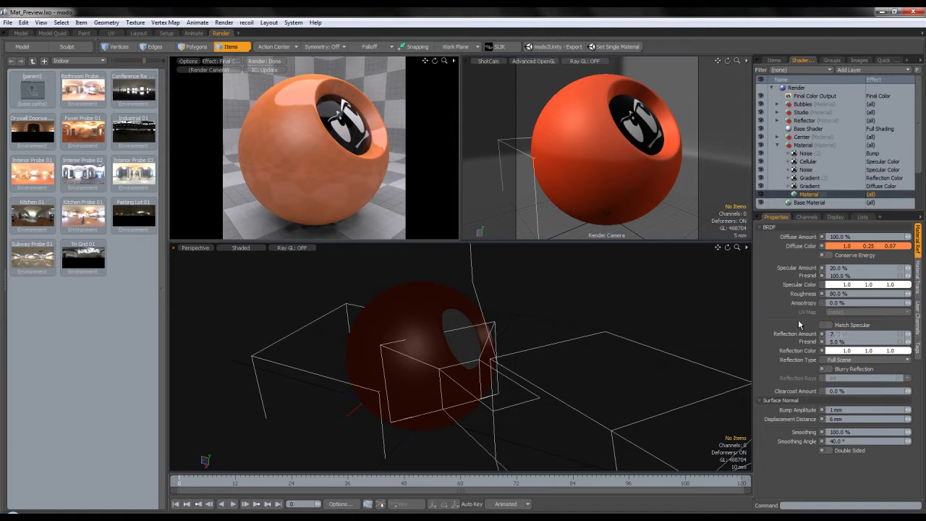
{"action": "key", "text": "Return"}
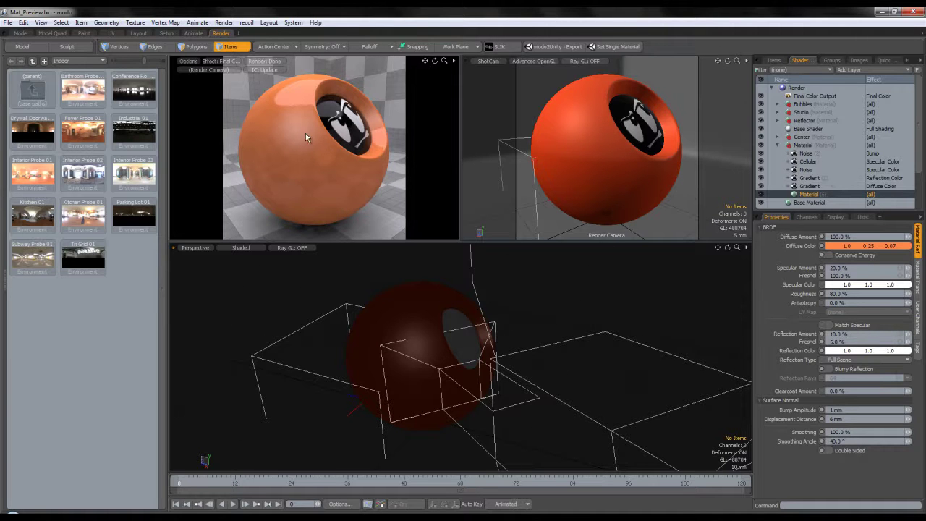
Duplicate the Reflection Color gradient layer
{"action": "left_click", "coordinate": [821, 186]}
{"action": "right_click", "coordinate": [819, 187]}
{"action": "left_click", "coordinate": [803, 217]}
Set the duplicated gradient's effect to Specular Color and move it above the Cellular layer
{"action": "left_click", "coordinate": [880, 178]}
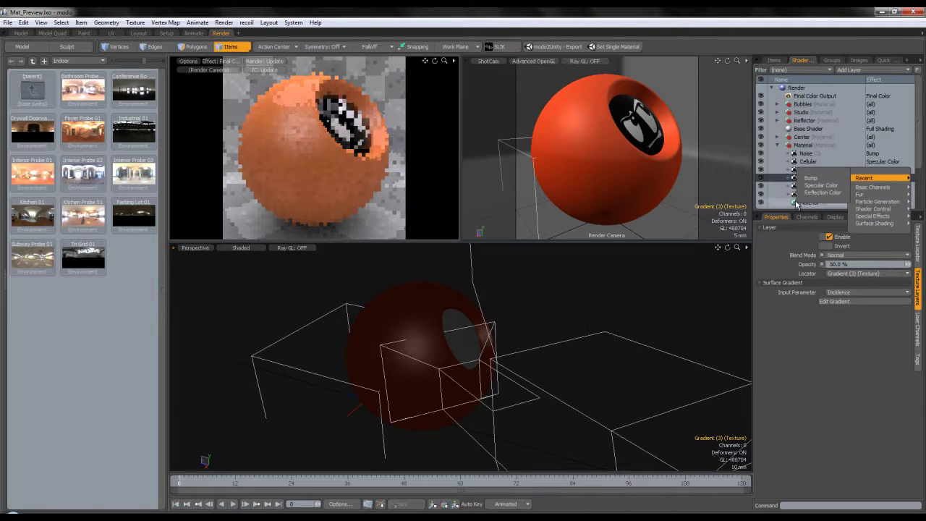
{"action": "left_click", "coordinate": [823, 193]}
{"action": "left_click", "coordinate": [872, 178]}
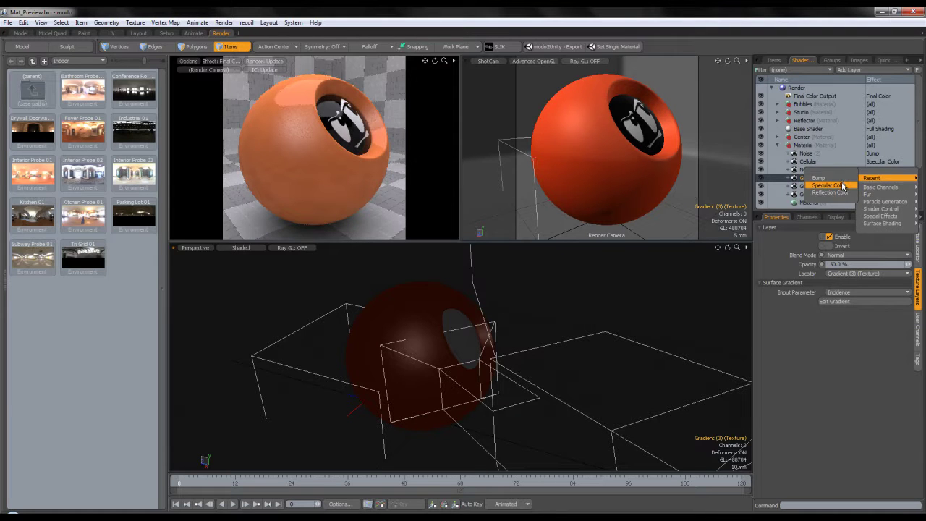
{"action": "left_click", "coordinate": [843, 186]}
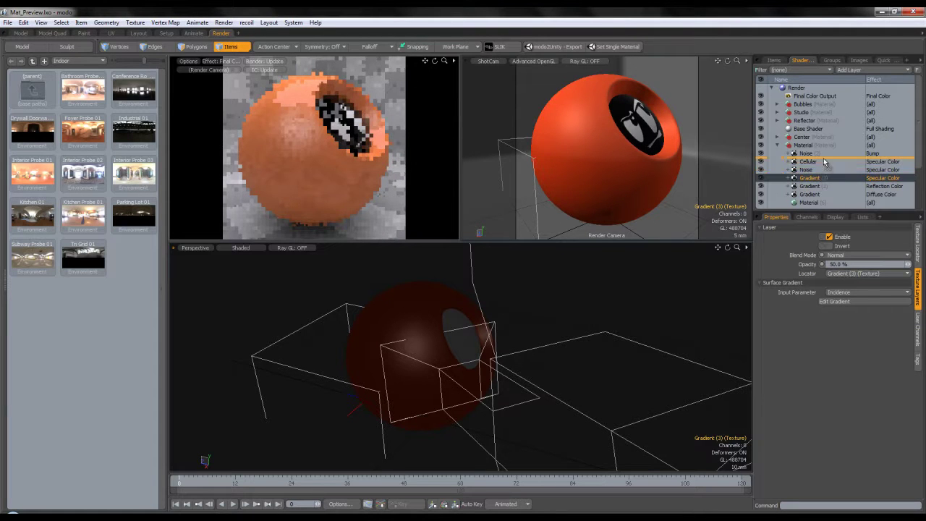
{"action": "left_click_drag", "start_coordinate": [823, 163], "coordinate": [823, 160]}
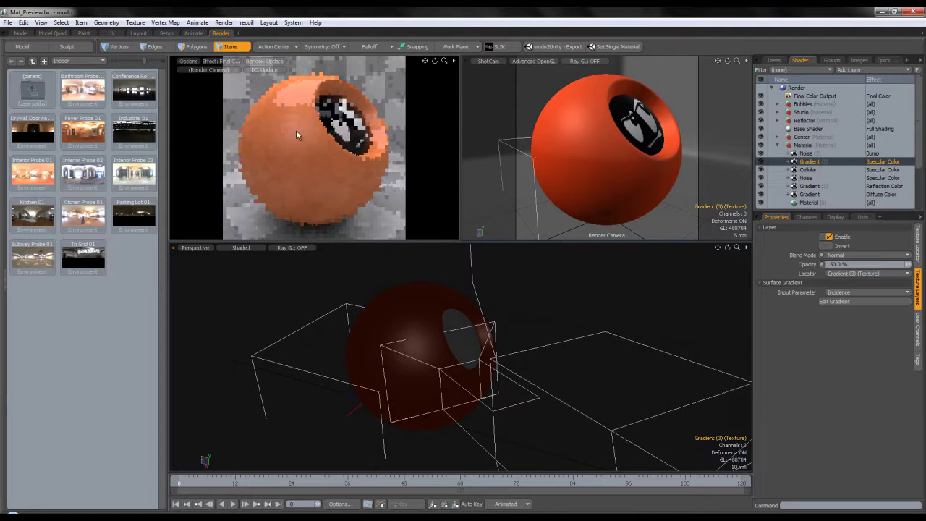
Raise the Specular Color gradient's opacity to 100%
{"action": "left_click", "coordinate": [851, 257]}
{"action": "left_click", "coordinate": [843, 259]}
{"action": "type", "text": "100"}
{"action": "key", "text": "Return"}
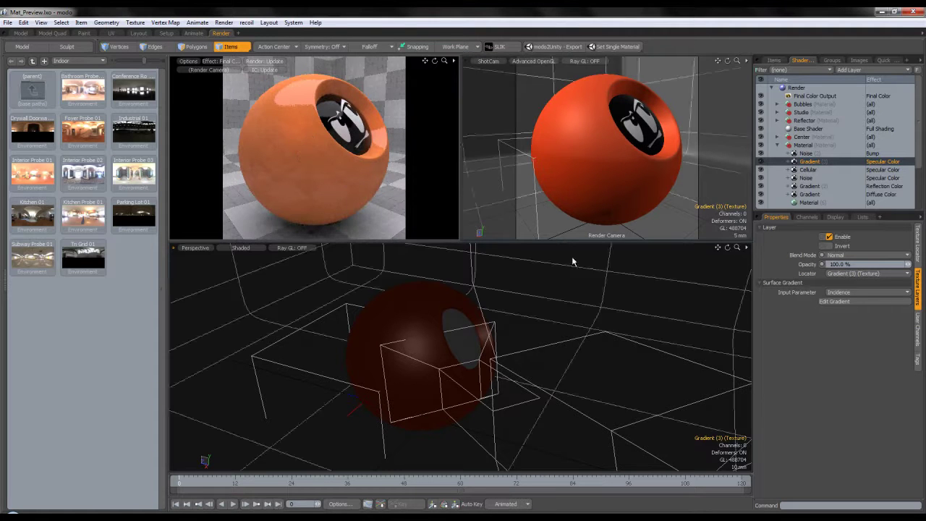
Set the Specular Color gradient's blend mode to Add and its opacity to 50%
{"action": "left_click", "coordinate": [865, 255]}
{"action": "left_click", "coordinate": [843, 269]}
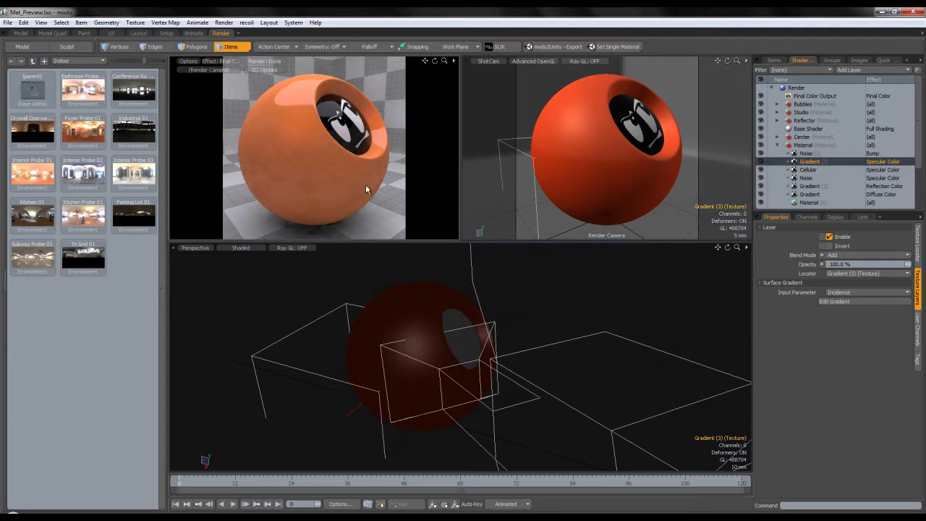
{"action": "left_click", "coordinate": [839, 264]}
{"action": "type", "text": "50"}
{"action": "key", "text": "Return"}
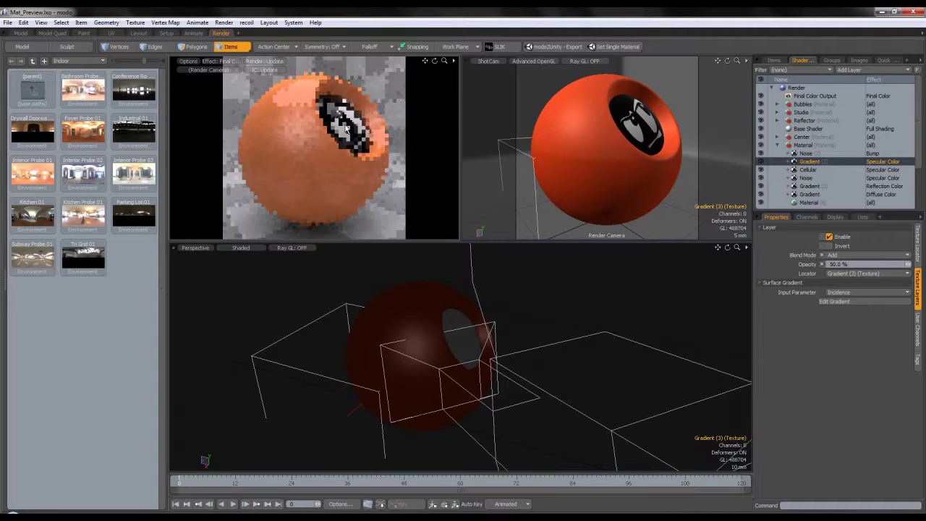
Recolor the Specular Color gradient's 0% key to saturated red and its 100% key to saturated orange, and close the gradient editor
{"action": "left_click", "coordinate": [840, 300]}
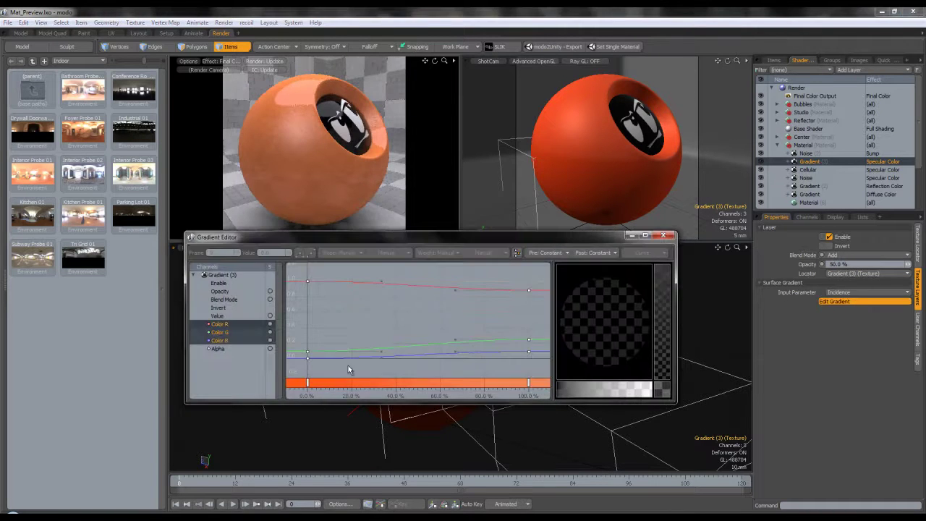
{"action": "left_click", "coordinate": [308, 384]}
{"action": "left_click", "coordinate": [648, 322]}
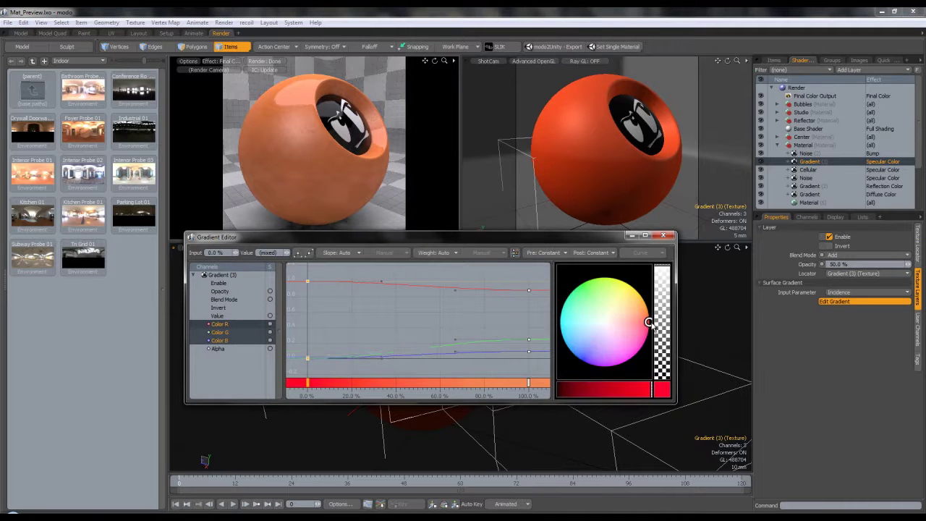
{"action": "left_click", "coordinate": [530, 382]}
{"action": "left_click_drag", "start_coordinate": [645, 317], "coordinate": [649, 313]}
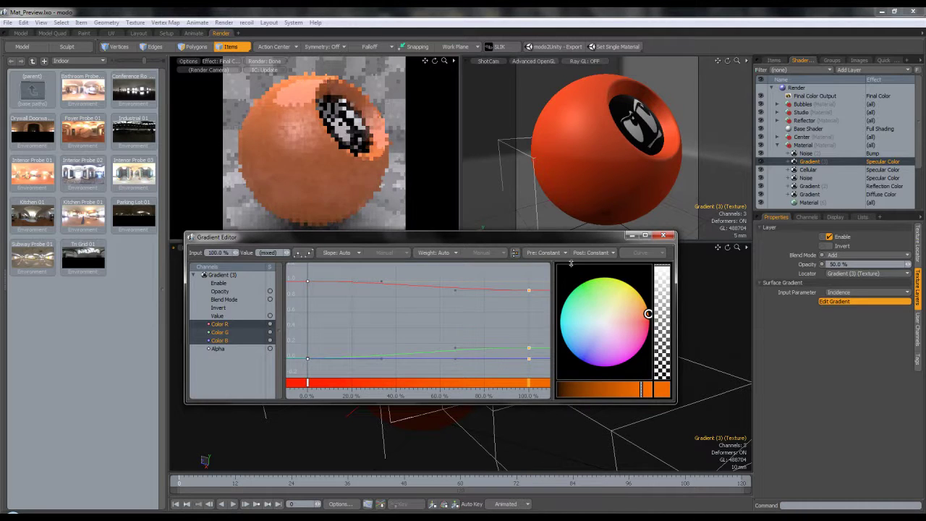
{"action": "left_click", "coordinate": [664, 236]}
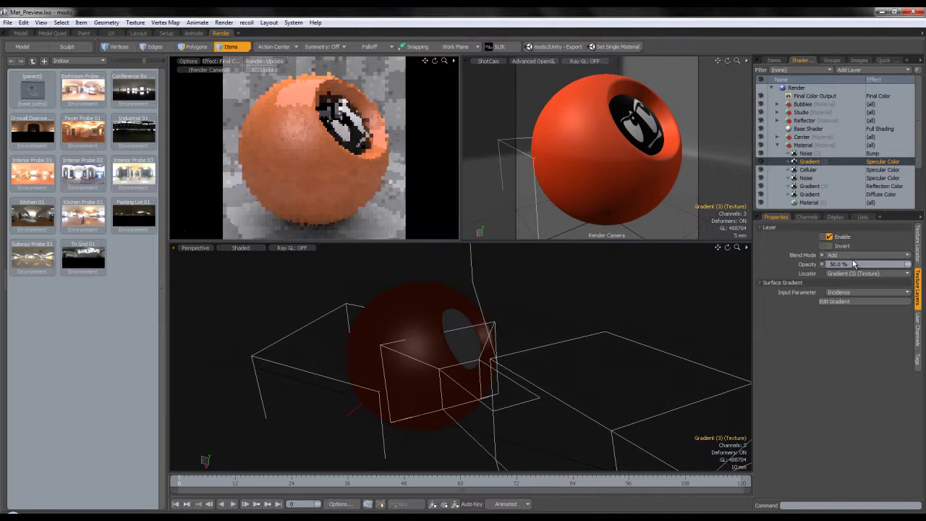
Try the Normal, Soft Light and Screen blend modes on the Specular Color gradient
{"action": "left_click", "coordinate": [859, 256]}
{"action": "left_click", "coordinate": [848, 247]}
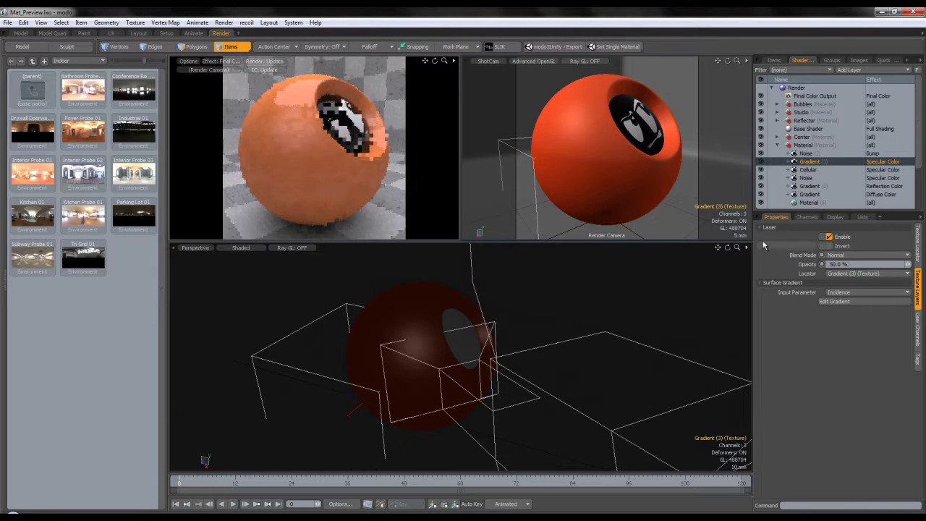
{"action": "left_click", "coordinate": [855, 266]}
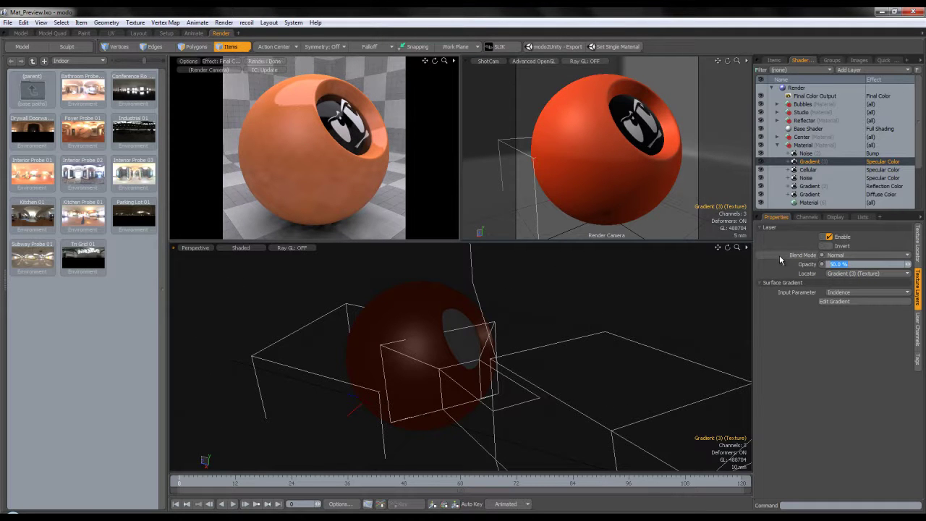
{"action": "left_click", "coordinate": [865, 255]}
{"action": "left_click", "coordinate": [850, 322]}
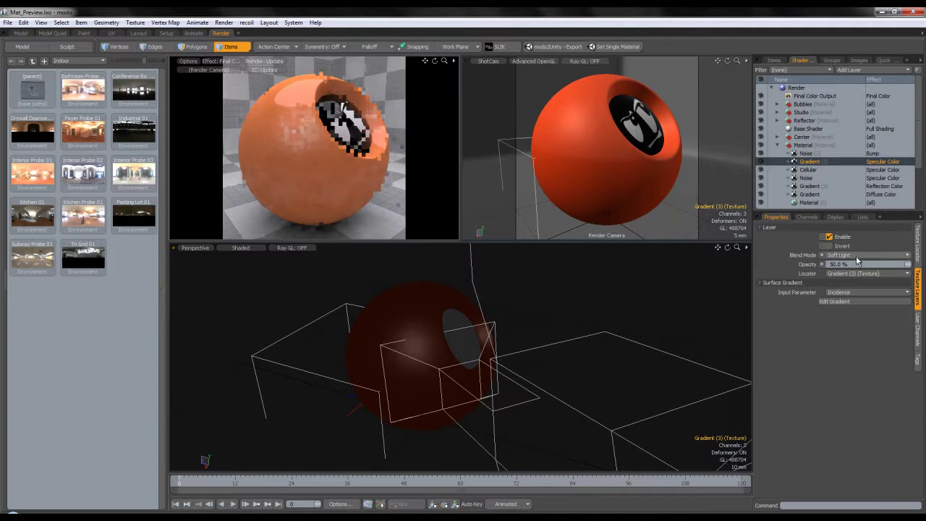
{"action": "left_click", "coordinate": [865, 255]}
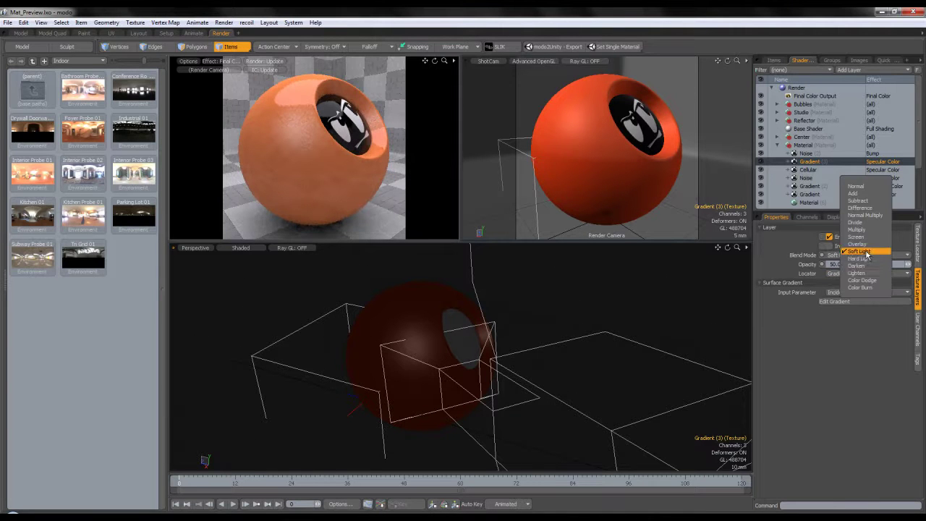
{"action": "left_click", "coordinate": [863, 239]}
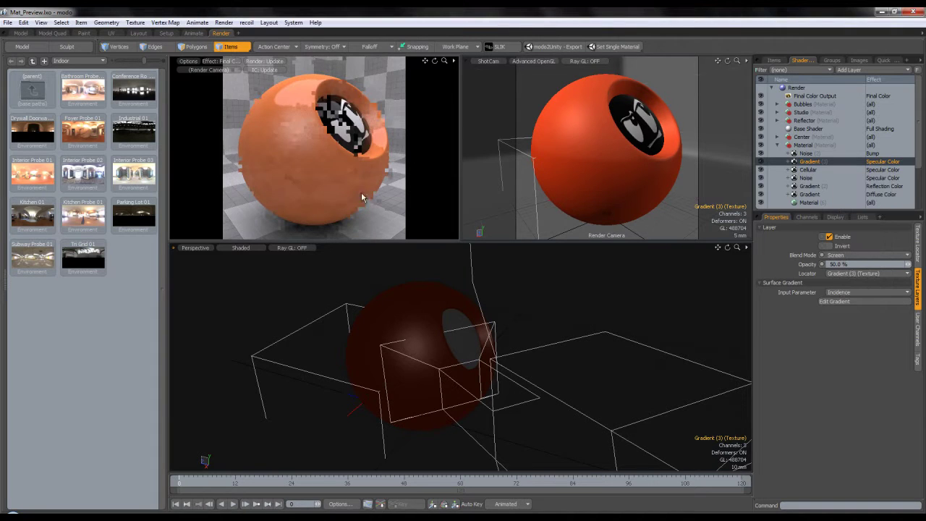
Set the Specular Color gradient's blend mode to Multiply and its opacity to 30%
{"action": "left_click", "coordinate": [865, 255]}
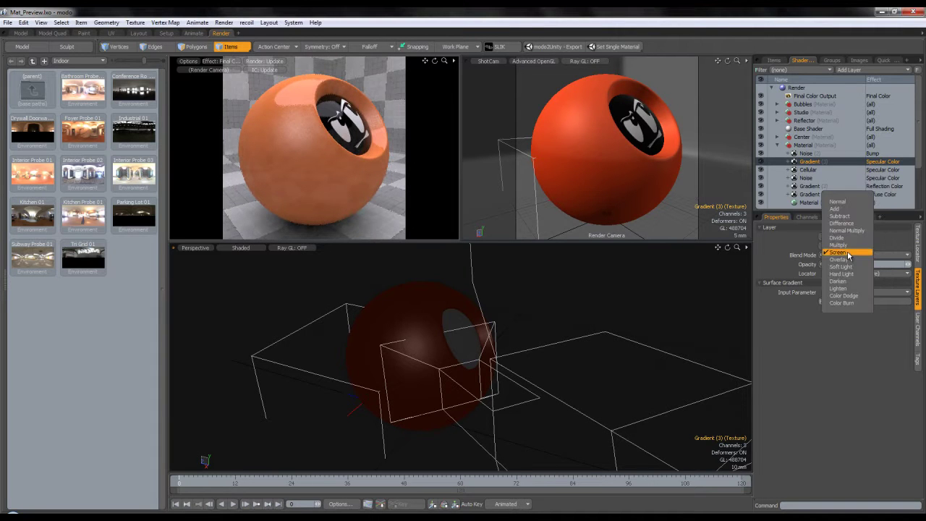
{"action": "left_click", "coordinate": [846, 244]}
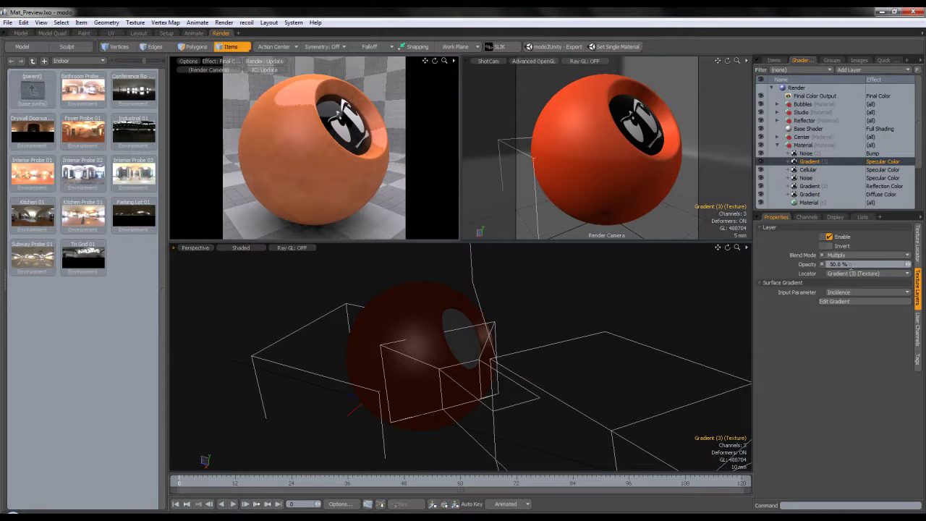
{"action": "type", "text": "30"}
{"action": "key", "text": "Return"}
Set the Specular Color Noise layer's opacity to 70%
{"action": "left_click", "coordinate": [807, 153]}
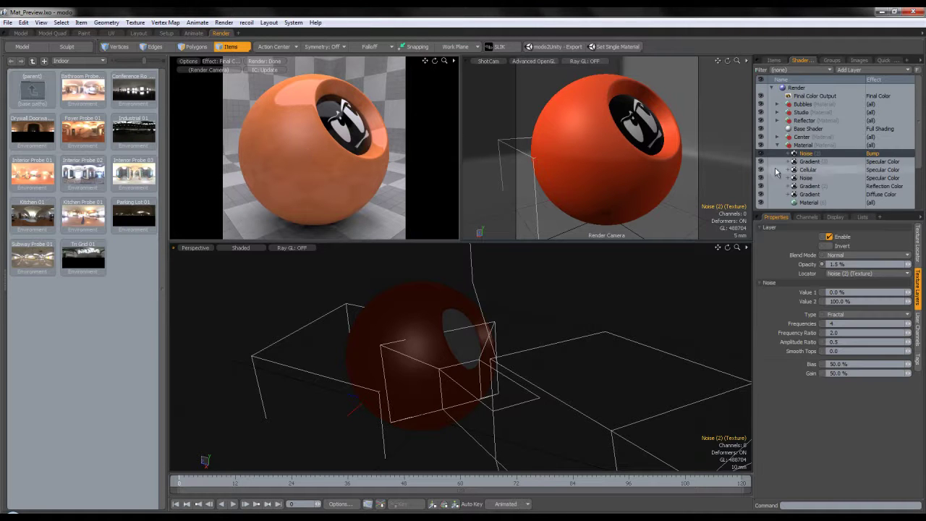
{"action": "left_click", "coordinate": [814, 178]}
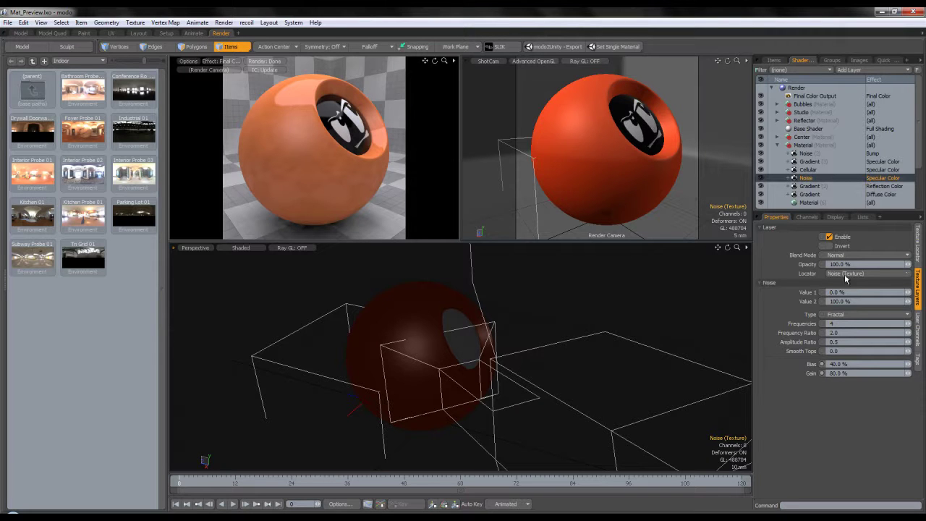
{"action": "left_click", "coordinate": [816, 169]}
{"action": "left_click", "coordinate": [814, 178]}
{"action": "left_click", "coordinate": [803, 266]}
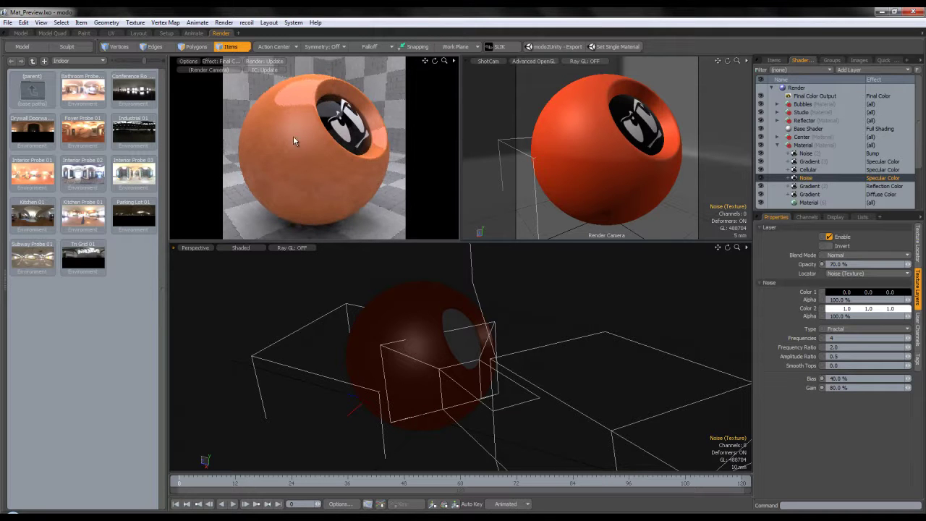
Set the Clearcoat Amount to 60% and the Reflection Amount to 6% on the Material layer beneath the textures
{"action": "left_click", "coordinate": [833, 152]}
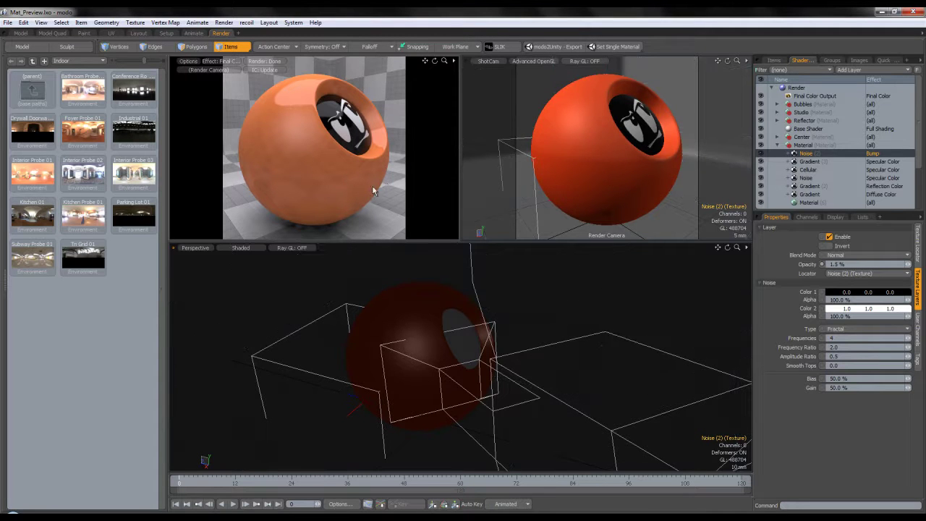
{"action": "scroll", "coordinate": [833, 166], "scroll_direction": "down", "scroll_amount": 1}
{"action": "scroll", "coordinate": [833, 163], "scroll_direction": "up", "scroll_amount": 1}
{"action": "scroll", "coordinate": [839, 154], "scroll_direction": "down", "scroll_amount": 1}
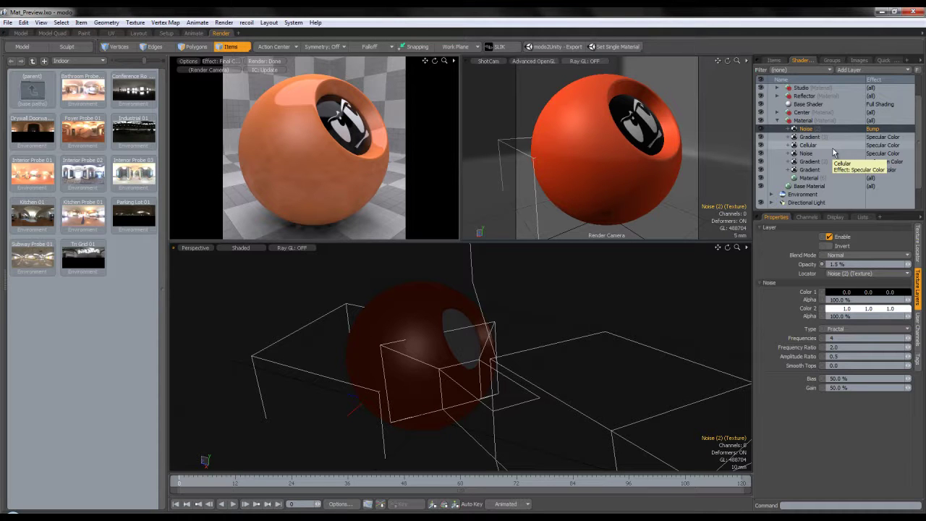
{"action": "left_click", "coordinate": [825, 177]}
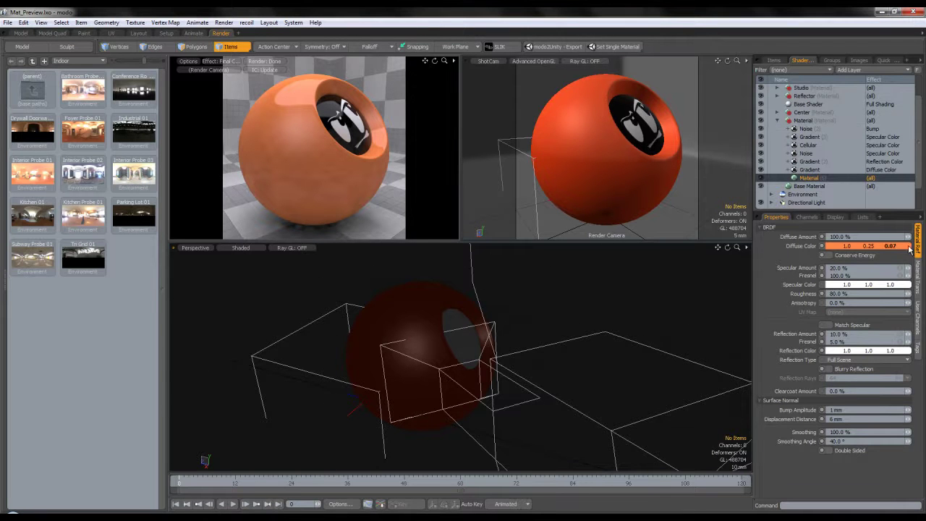
{"action": "left_click", "coordinate": [839, 390]}
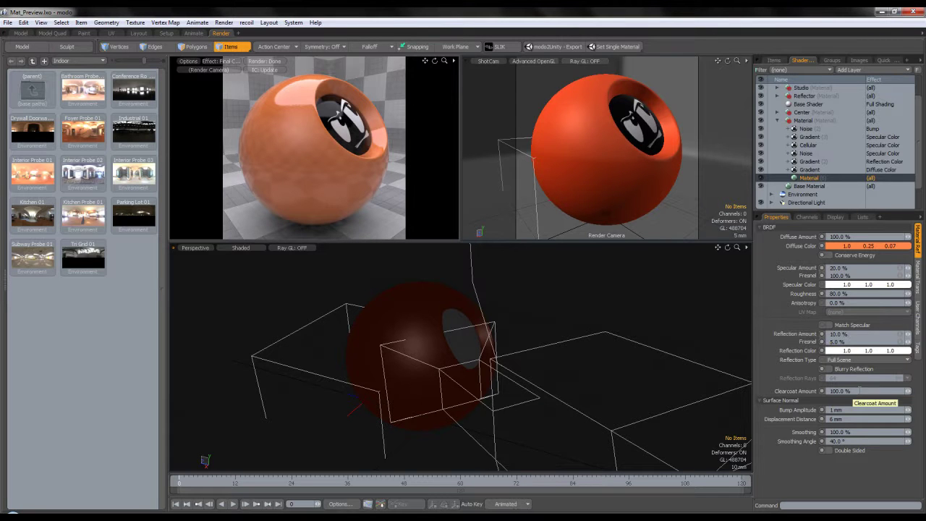
{"action": "left_click", "coordinate": [839, 391]}
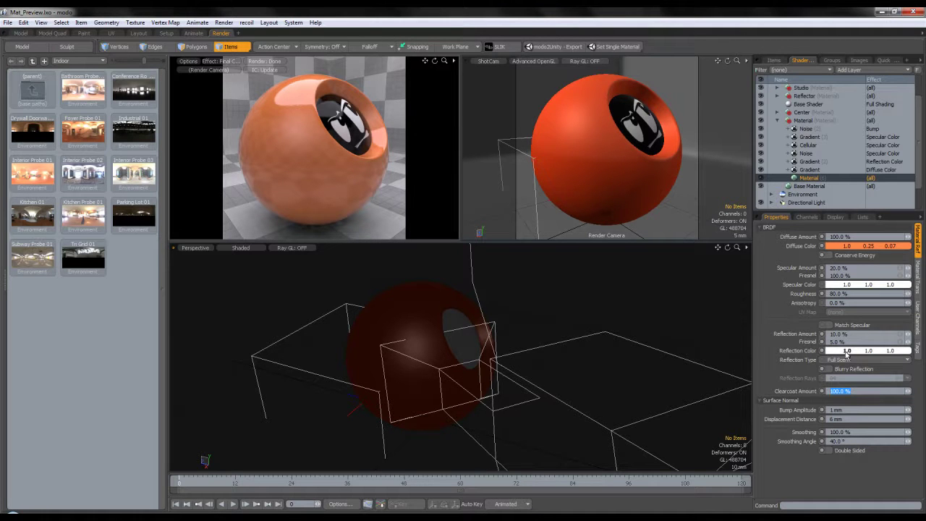
{"action": "type", "text": "60"}
{"action": "key", "text": "Return"}
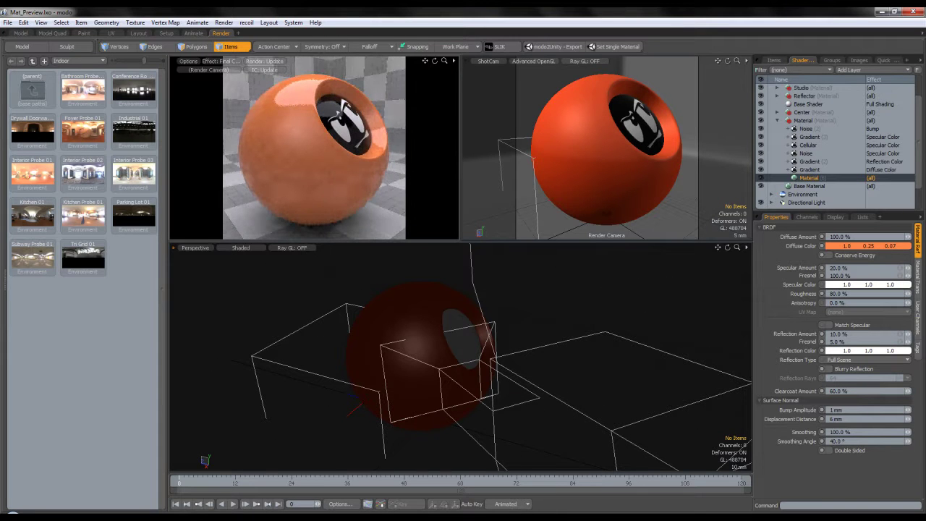
{"action": "type", "text": "6"}
{"action": "key", "text": "Return"}
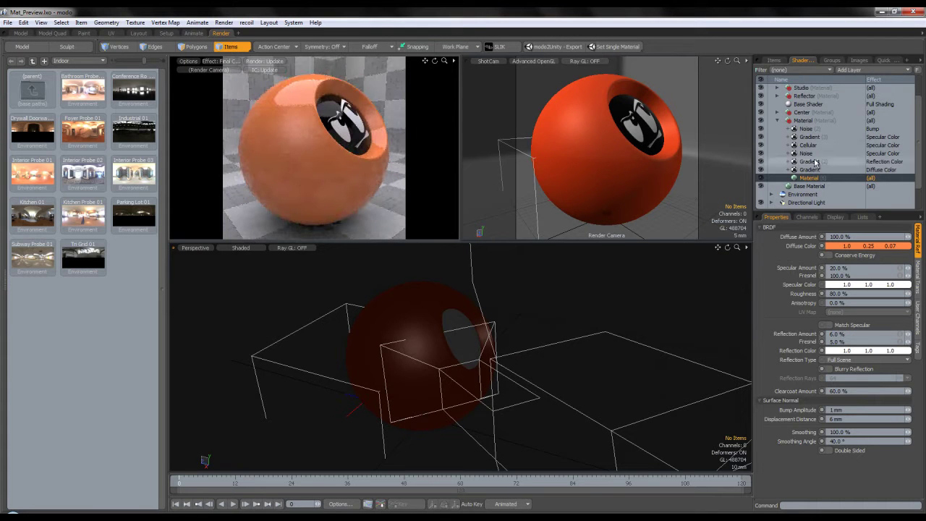
Add a Gradient layer directly above the Bump Noise layer in the Material group
{"action": "left_click", "coordinate": [824, 128]}
{"action": "left_click", "coordinate": [863, 70]}
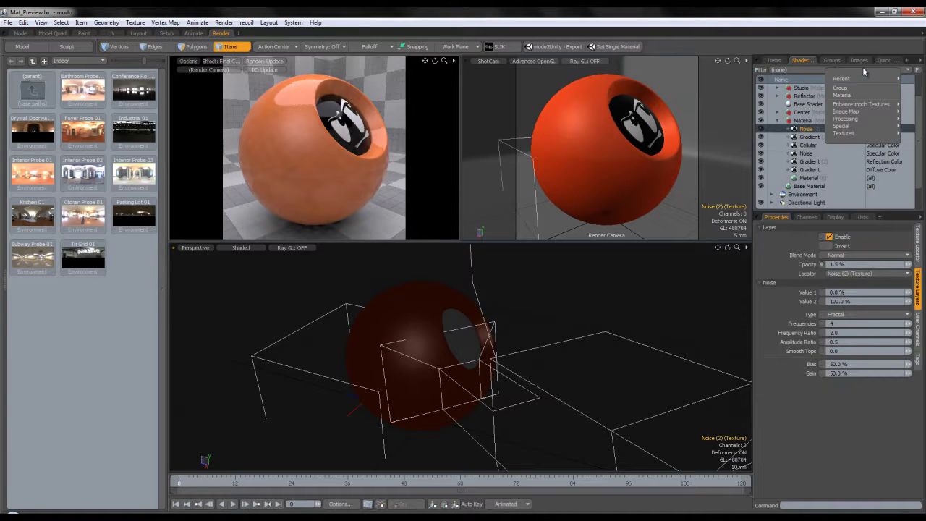
{"action": "mouse_move", "coordinate": [854, 76]}
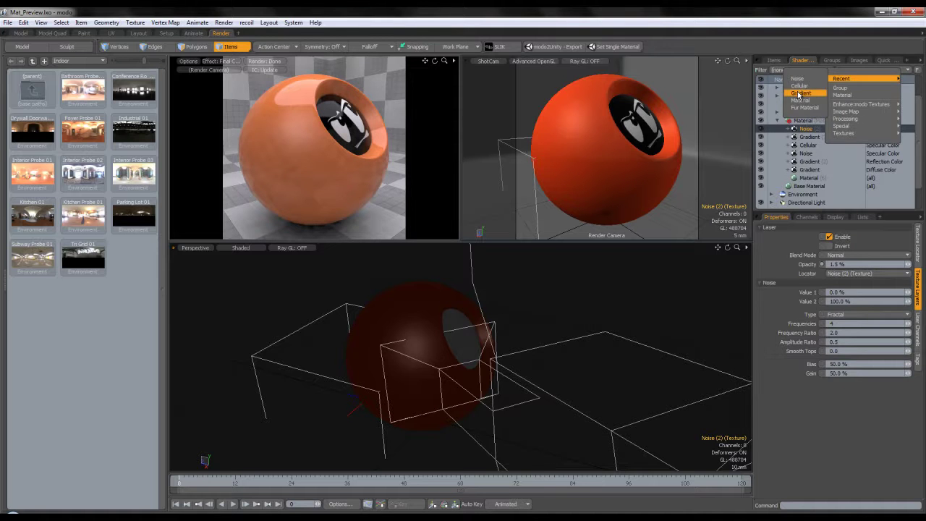
{"action": "left_click", "coordinate": [801, 94]}
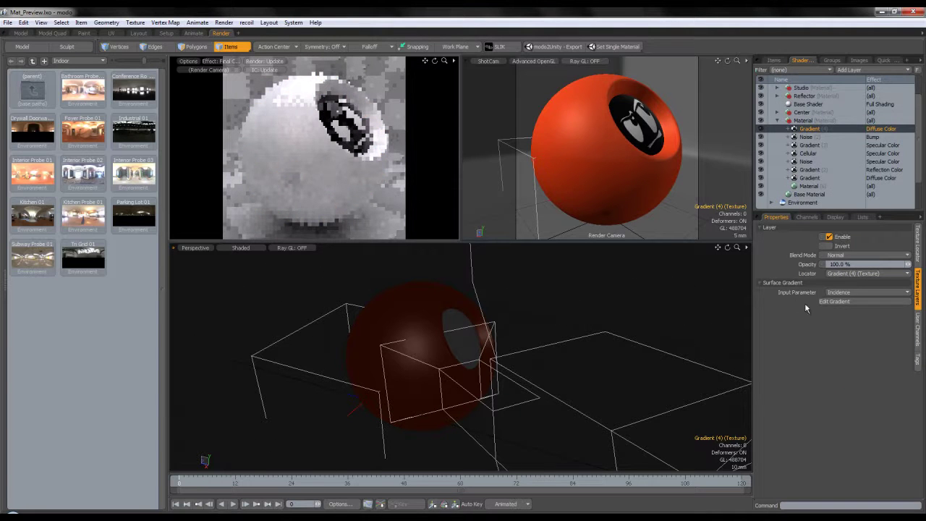
Add a black key at 100% to the new Diffuse Color gradient and close the gradient editor
{"action": "left_click", "coordinate": [835, 301]}
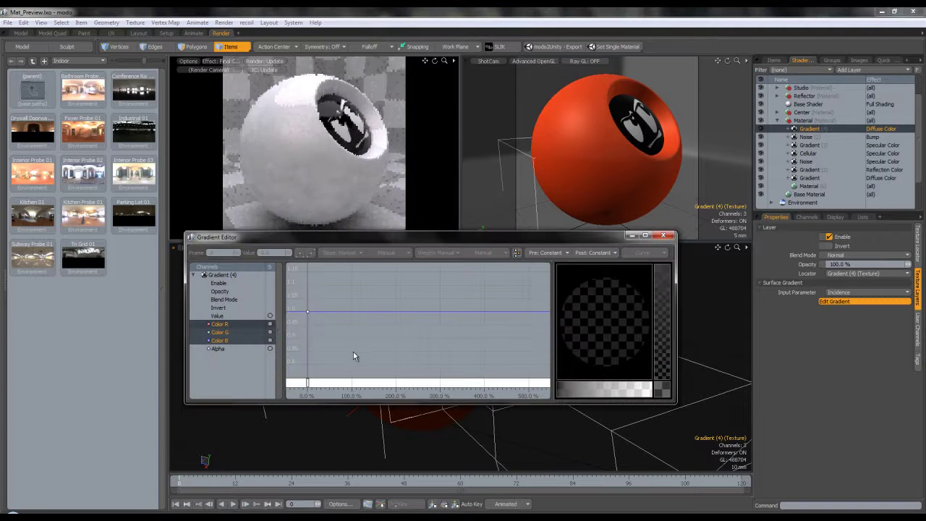
{"action": "left_click", "coordinate": [352, 352]}
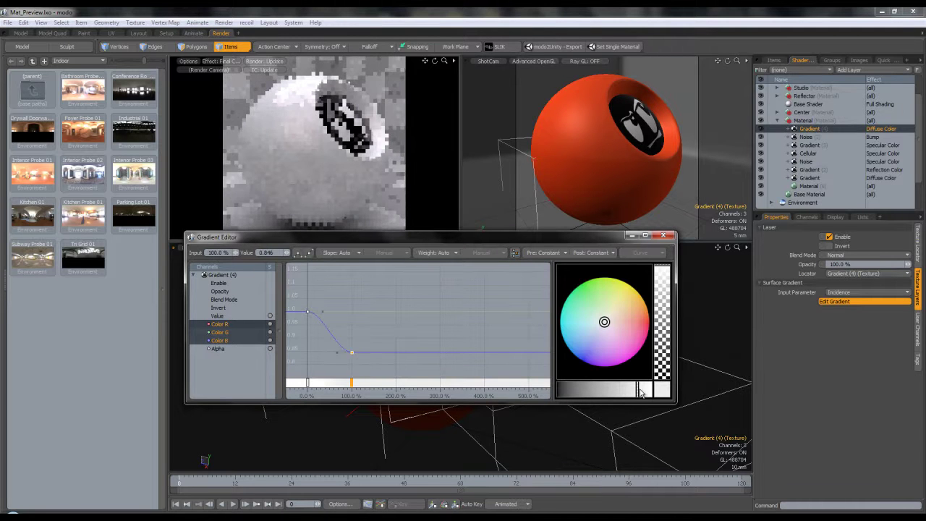
{"action": "left_click_drag", "start_coordinate": [642, 392], "coordinate": [561, 391]}
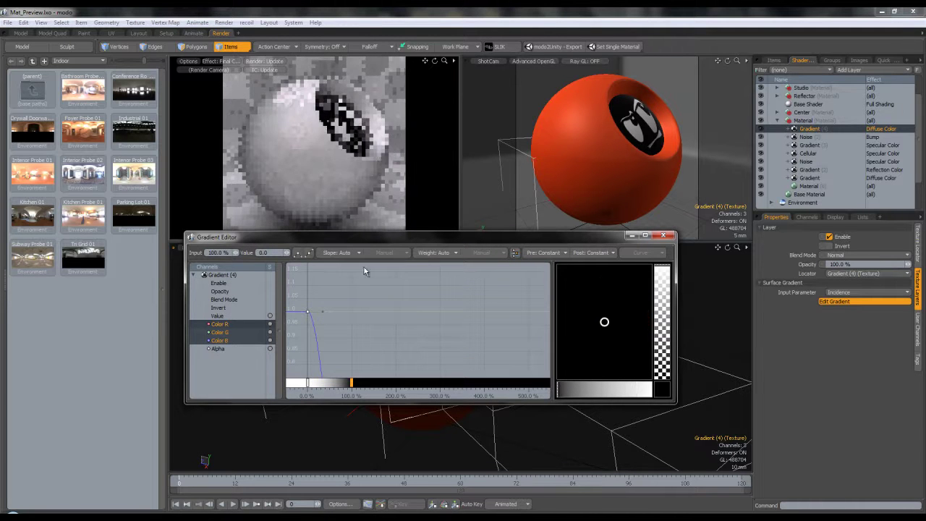
{"action": "left_click", "coordinate": [663, 235]}
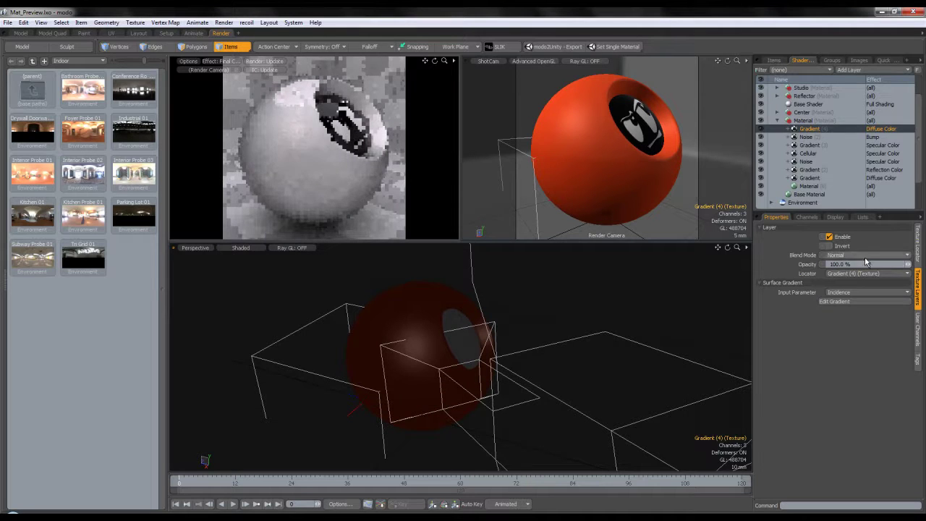
Duplicate the new Diffuse Color gradient, disable the copy and select the original layer
{"action": "right_click", "coordinate": [808, 130]}
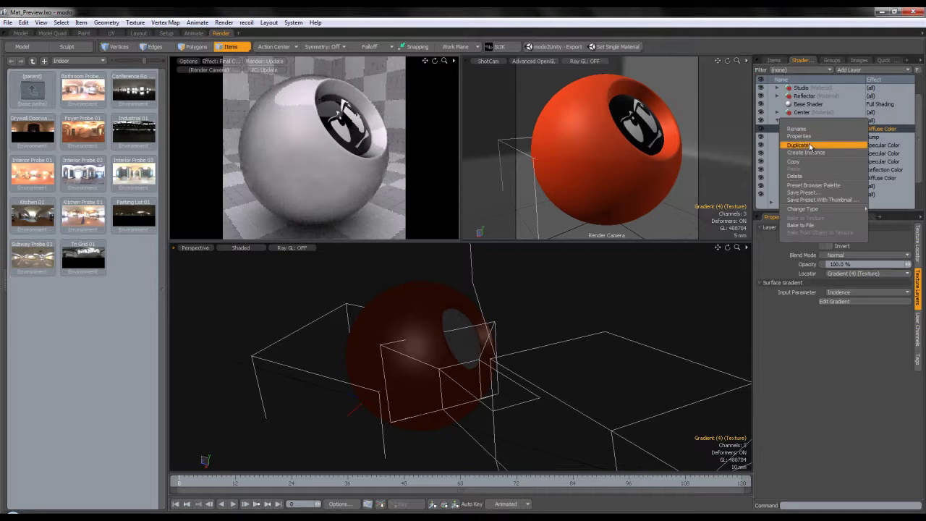
{"action": "left_click", "coordinate": [810, 145]}
{"action": "left_click", "coordinate": [768, 137]}
Set the original black-and-white Diffuse Color gradient's blend mode to Multiply and its opacity to 50%
{"action": "left_click", "coordinate": [868, 254]}
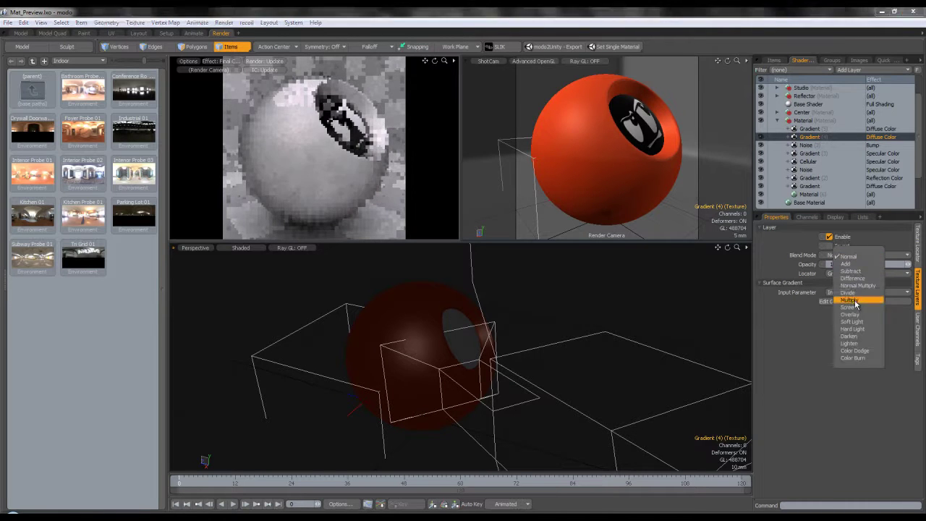
{"action": "left_click", "coordinate": [854, 301]}
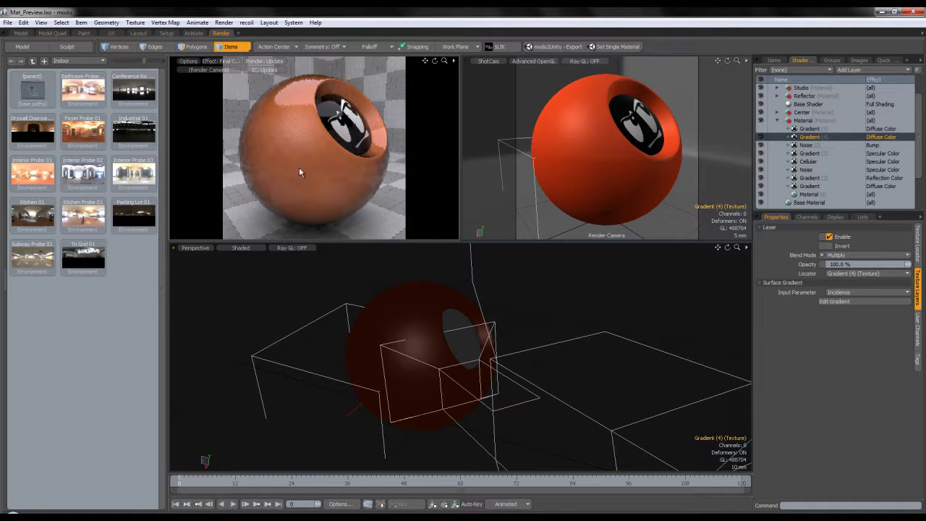
{"action": "left_click", "coordinate": [839, 264]}
{"action": "type", "text": "5"}
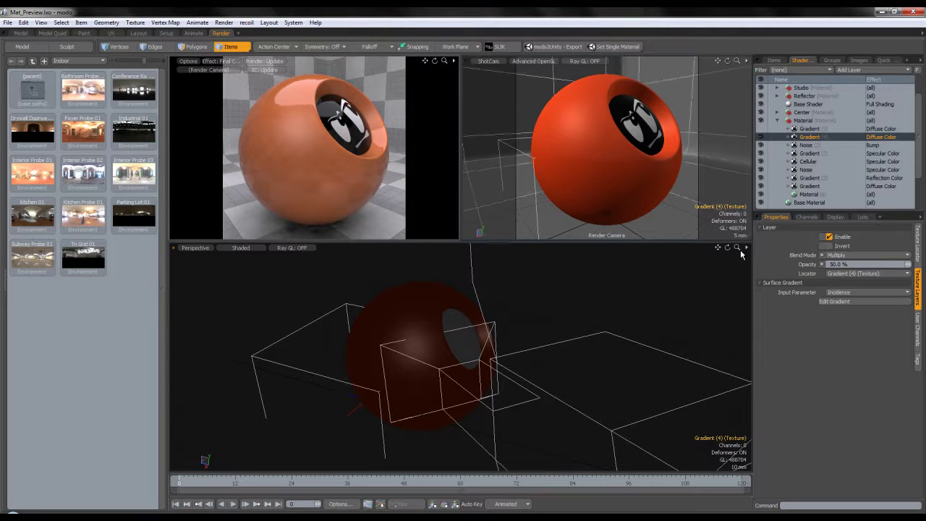
Enable the duplicated gradient with Invert on and set its effect to Reflection Amount
{"action": "left_click", "coordinate": [811, 129]}
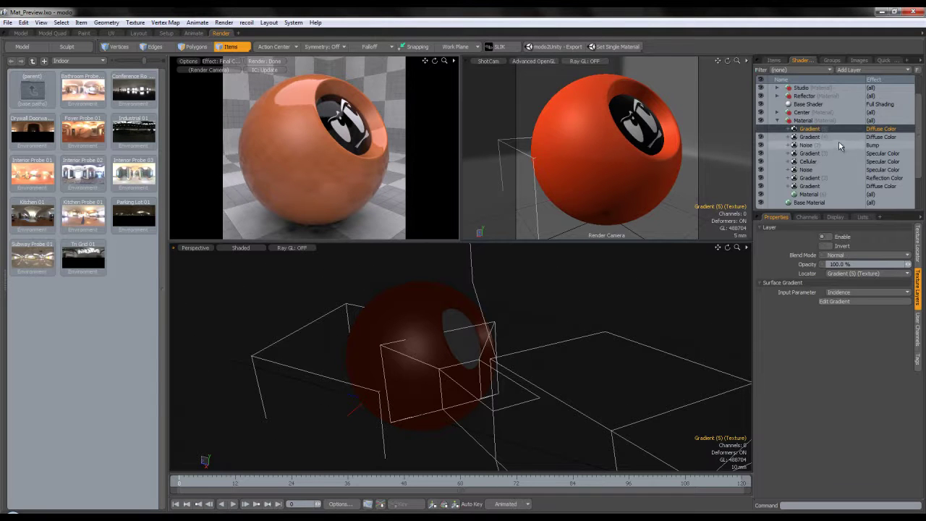
{"action": "left_click", "coordinate": [760, 130]}
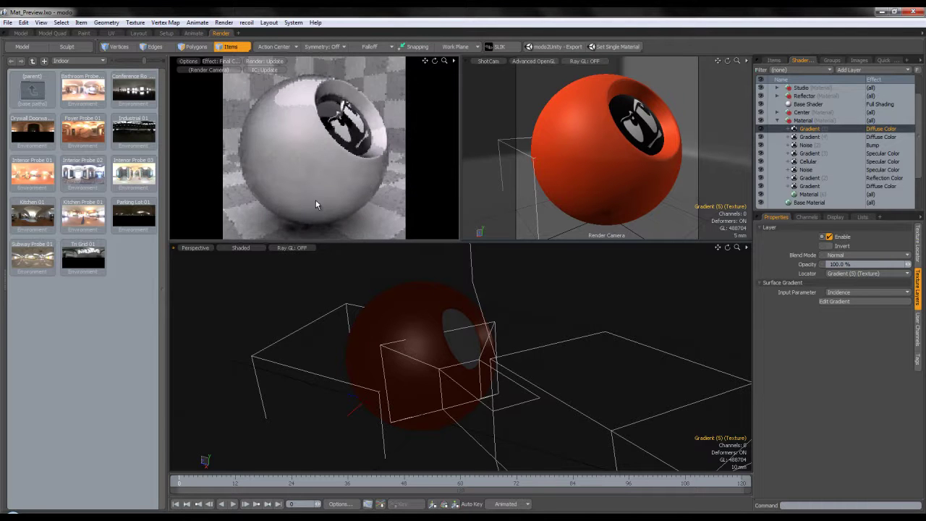
{"action": "left_click", "coordinate": [830, 247]}
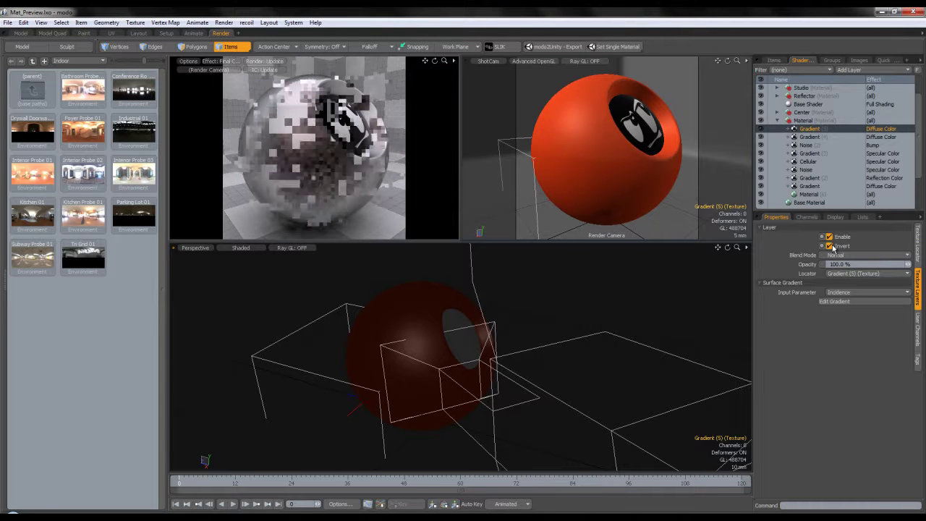
{"action": "right_click", "coordinate": [848, 124]}
{"action": "mouse_move", "coordinate": [874, 131]}
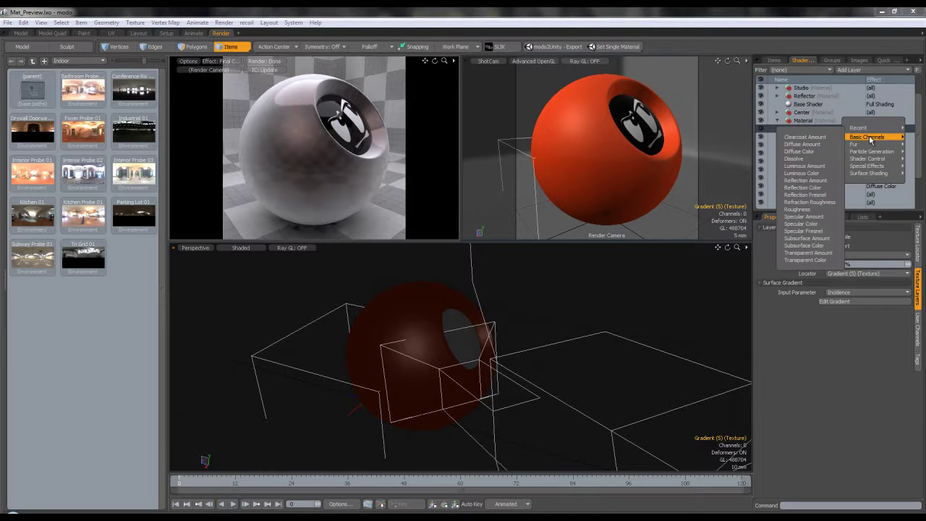
{"action": "left_click", "coordinate": [805, 180]}
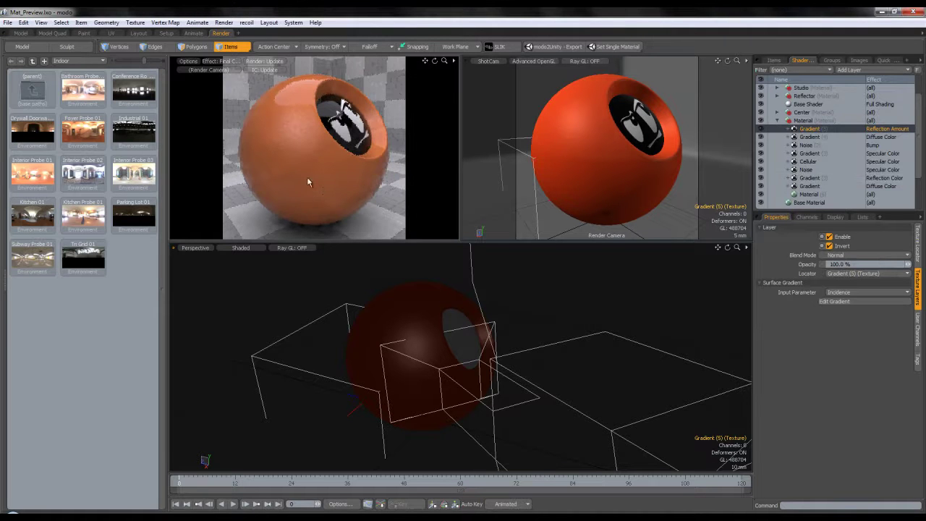
Set the Reflection Amount gradient's blend mode to Normal Multiply and its opacity to 50%
{"action": "left_click", "coordinate": [847, 255]}
{"action": "left_click", "coordinate": [845, 283]}
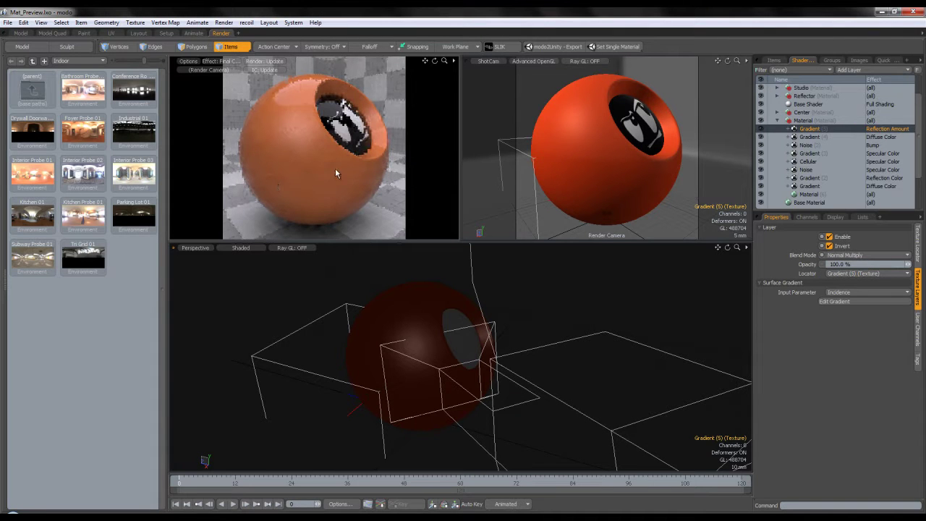
{"action": "left_click", "coordinate": [843, 264]}
{"action": "type", "text": "50"}
{"action": "key", "text": "Return"}
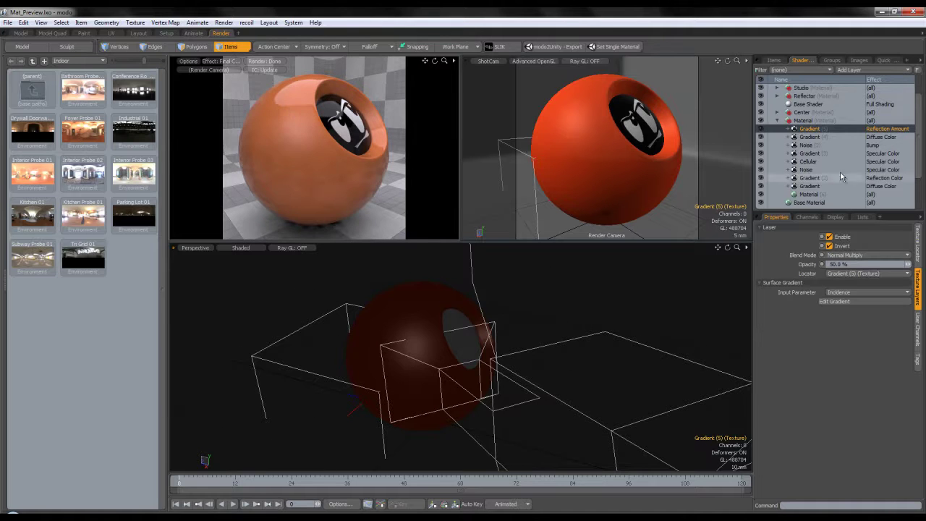
Set the bump Noise texture's size to 250 um on the X, Y and Z axes
{"action": "left_click", "coordinate": [815, 171]}
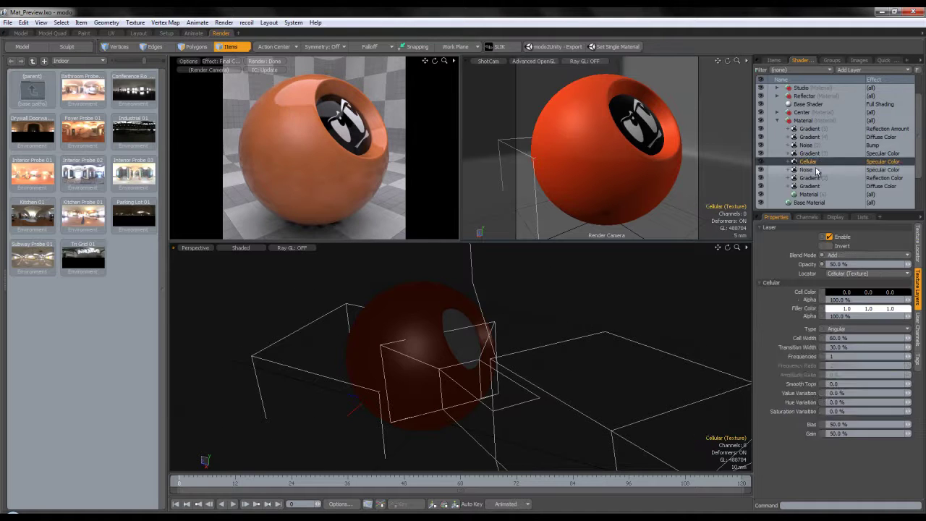
{"action": "left_click", "coordinate": [921, 253]}
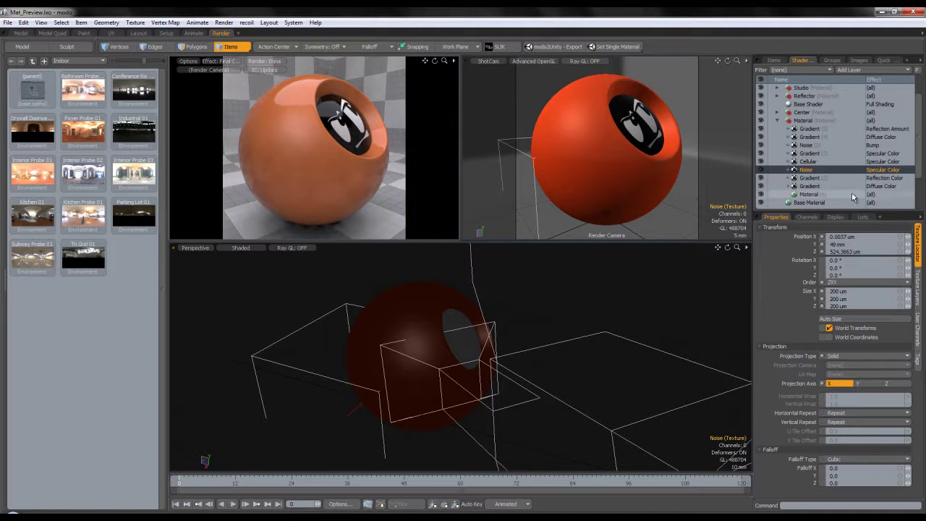
{"action": "left_click", "coordinate": [844, 145]}
{"action": "left_click", "coordinate": [900, 292]}
{"action": "type", "text": "250"}
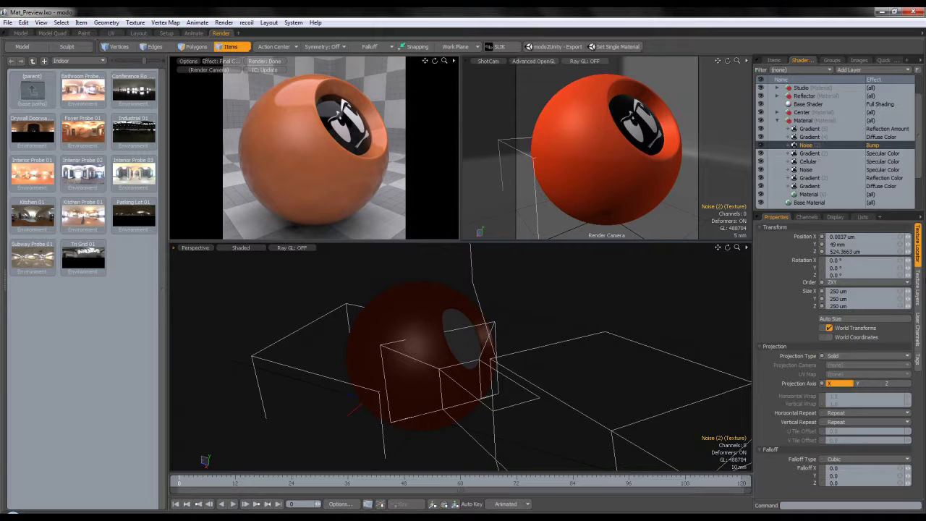
Set the bump Noise layer's opacity to 1%
{"action": "left_click", "coordinate": [916, 286]}
{"action": "type", "text": "1"}
{"action": "key", "text": "Return"}
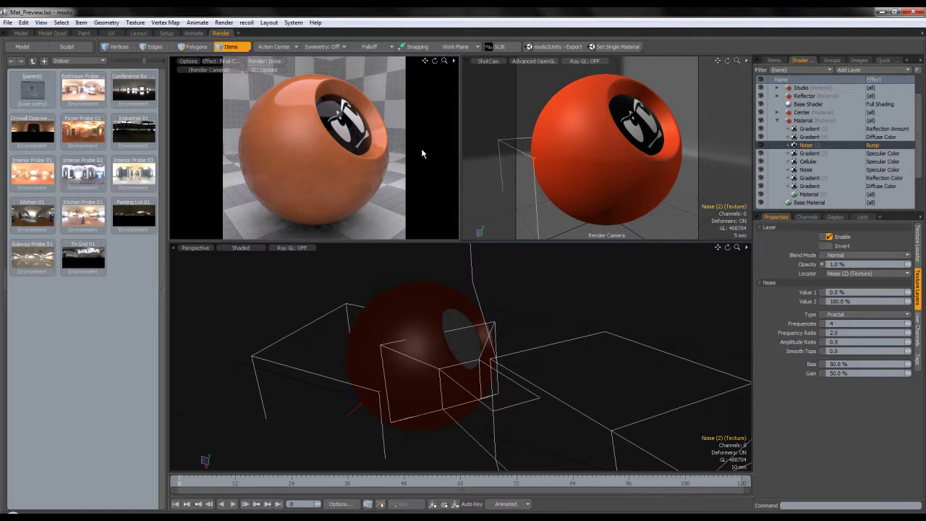
Change the base material's diffuse color to bright green, about 0.01, 1.0, 0.06
{"action": "left_click", "coordinate": [809, 194]}
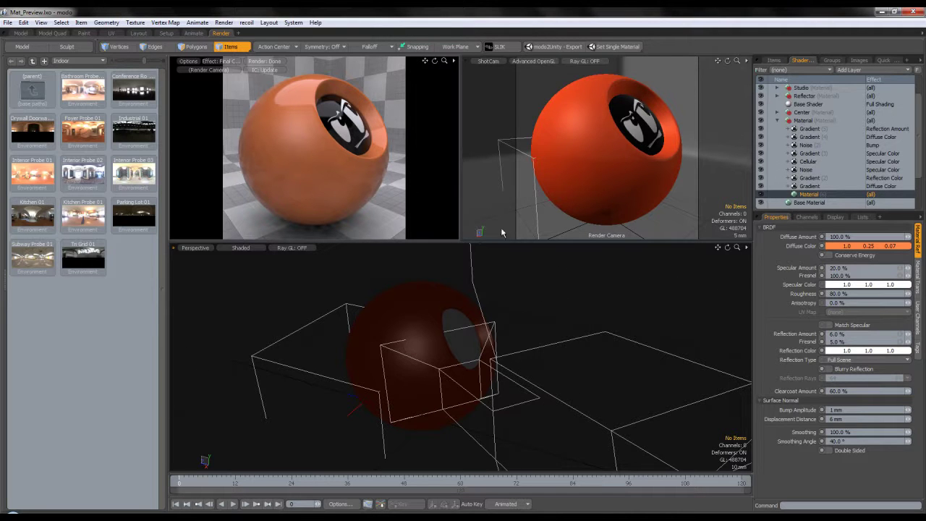
{"action": "left_click", "coordinate": [864, 246]}
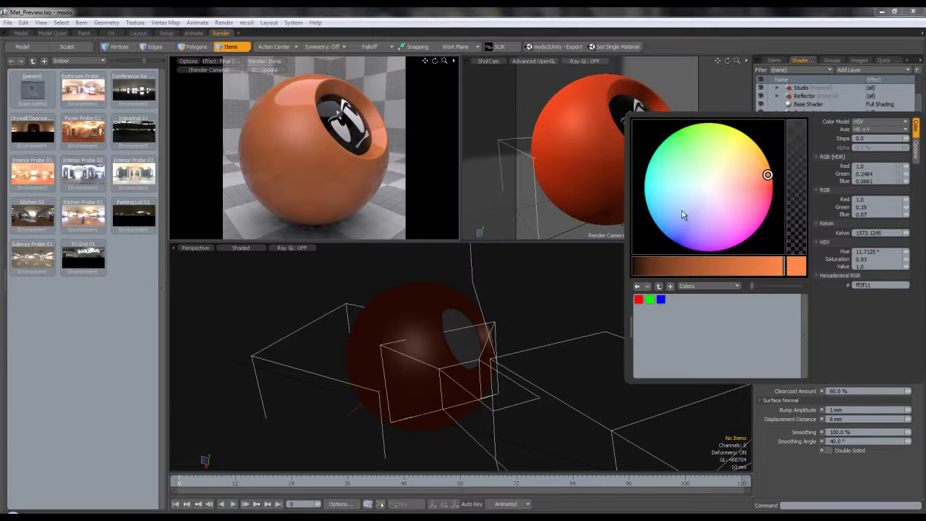
{"action": "left_click", "coordinate": [673, 134]}
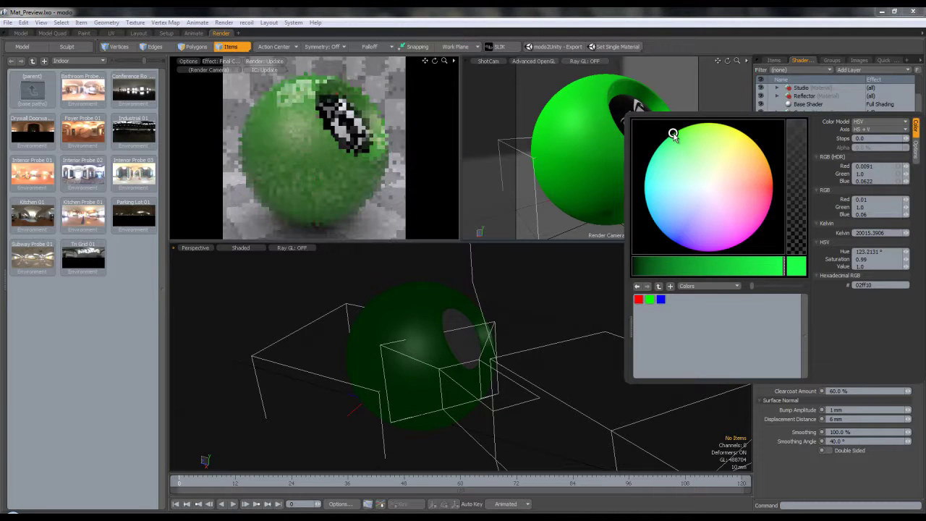
{"action": "left_click", "coordinate": [337, 176]}
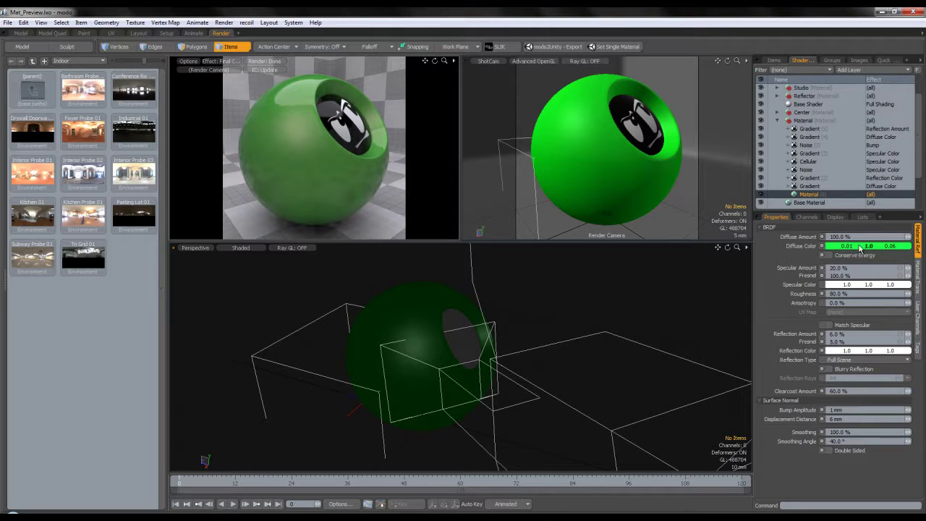
Recolor the Reflection Color gradient with yellow-green at the 100% key and green at the 0% key
{"action": "left_click", "coordinate": [839, 187]}
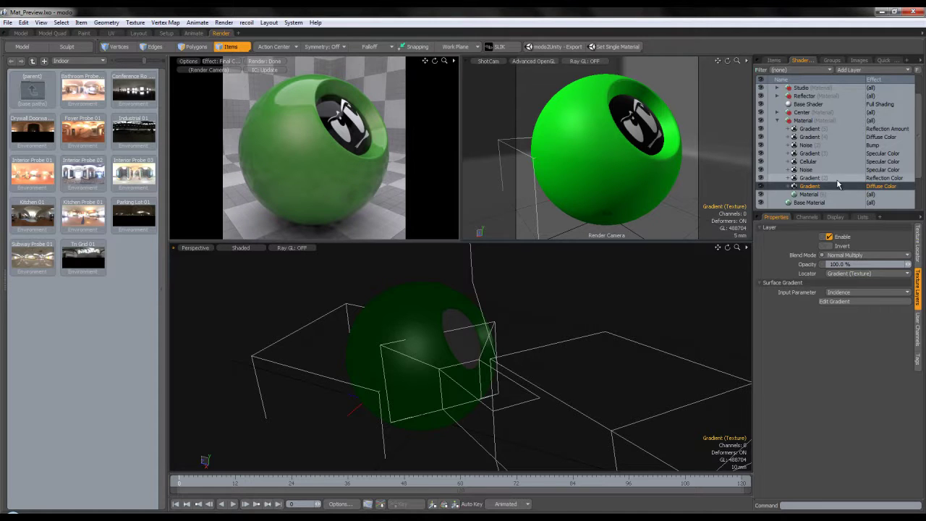
{"action": "left_click", "coordinate": [823, 178]}
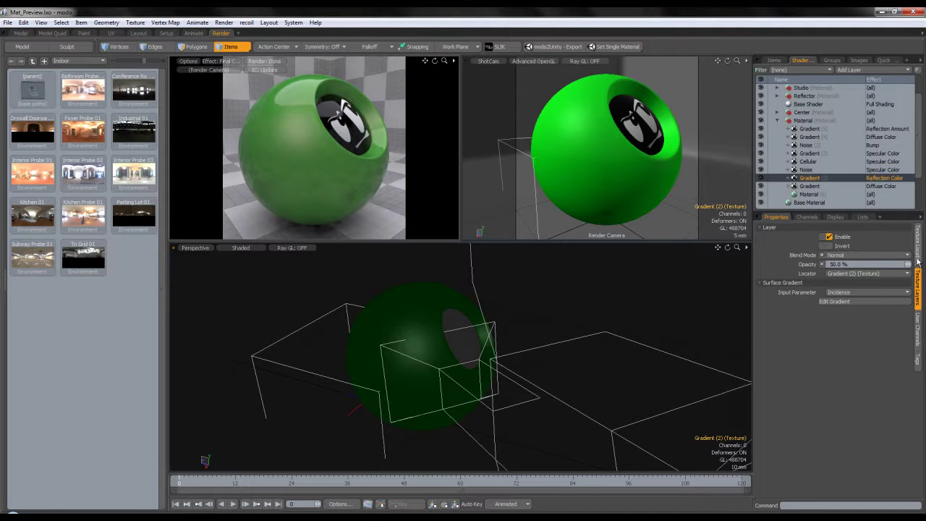
{"action": "left_click", "coordinate": [851, 303]}
{"action": "left_click", "coordinate": [529, 383]}
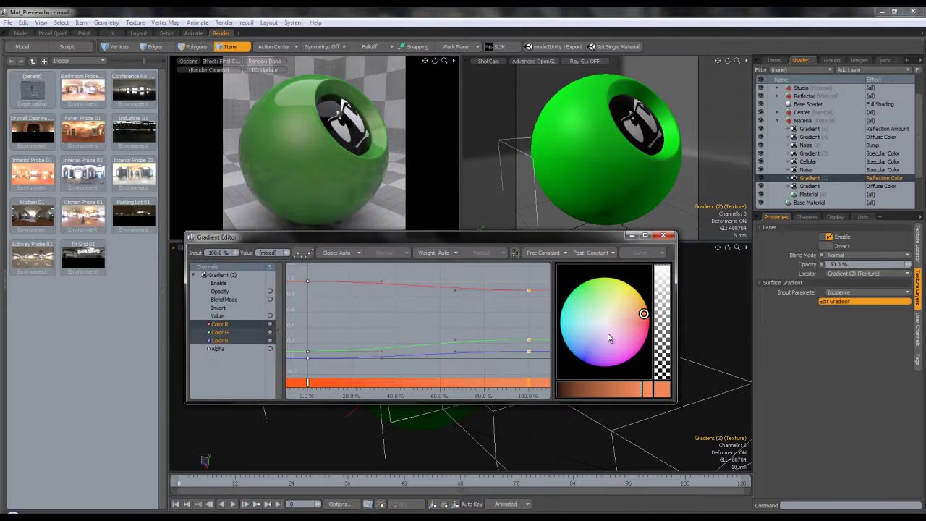
{"action": "left_click", "coordinate": [603, 285]}
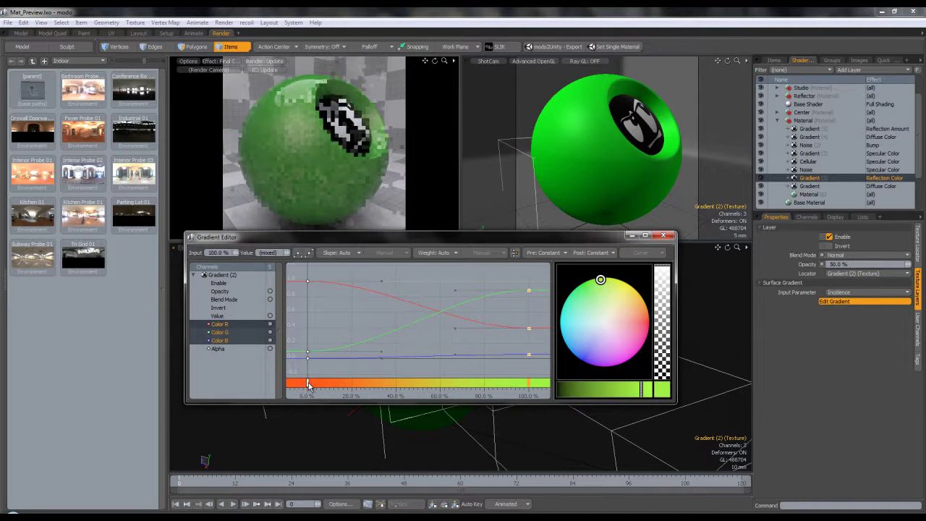
{"action": "left_click", "coordinate": [583, 284]}
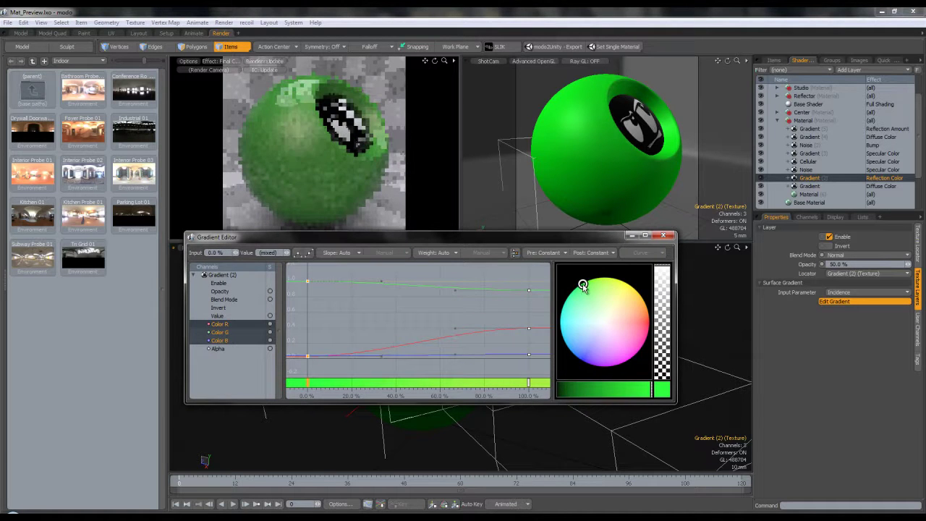
{"action": "left_click", "coordinate": [661, 237]}
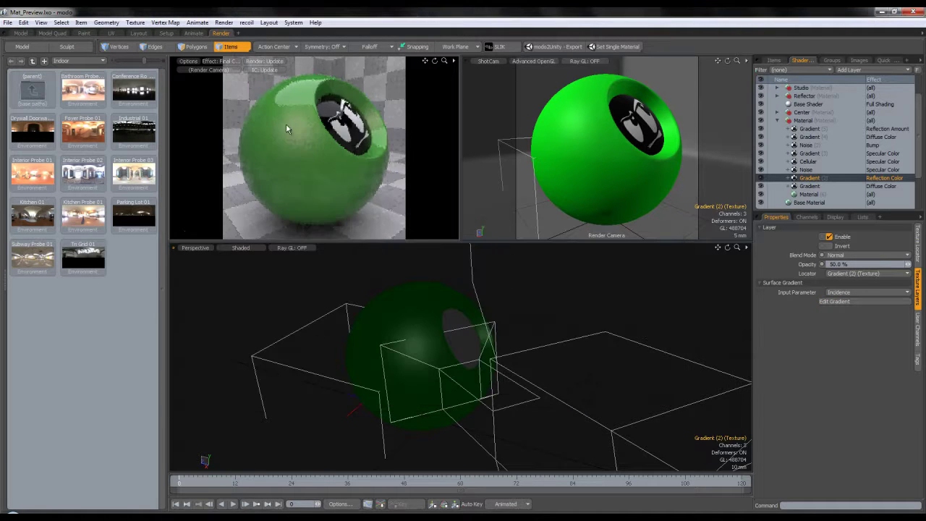
Recolor the Specular Color gradient with yellow-green at the 100% key and pure green at the 0% key
{"action": "left_click", "coordinate": [816, 169]}
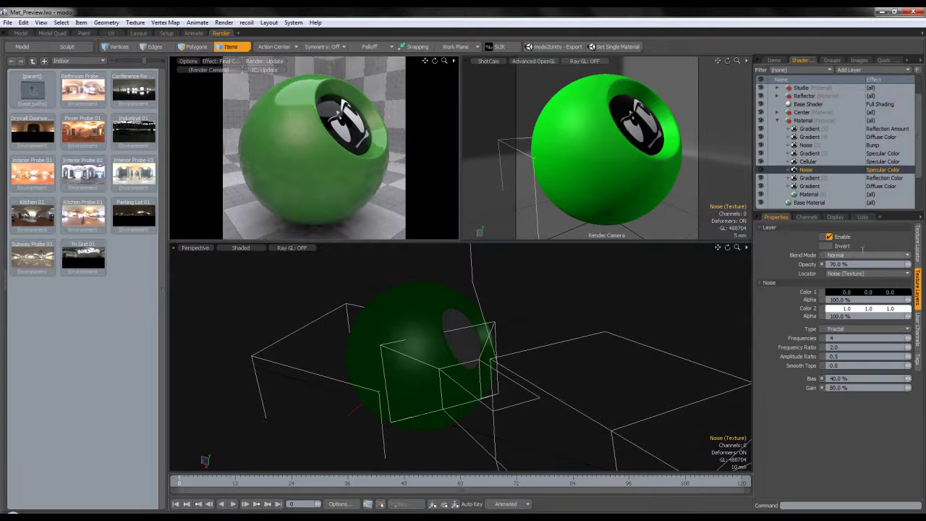
{"action": "left_click", "coordinate": [825, 161]}
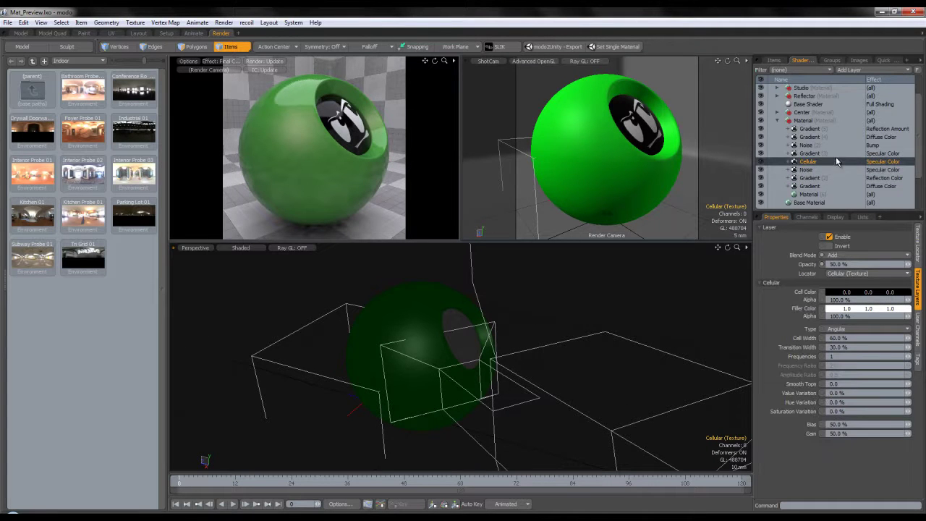
{"action": "left_click", "coordinate": [835, 154]}
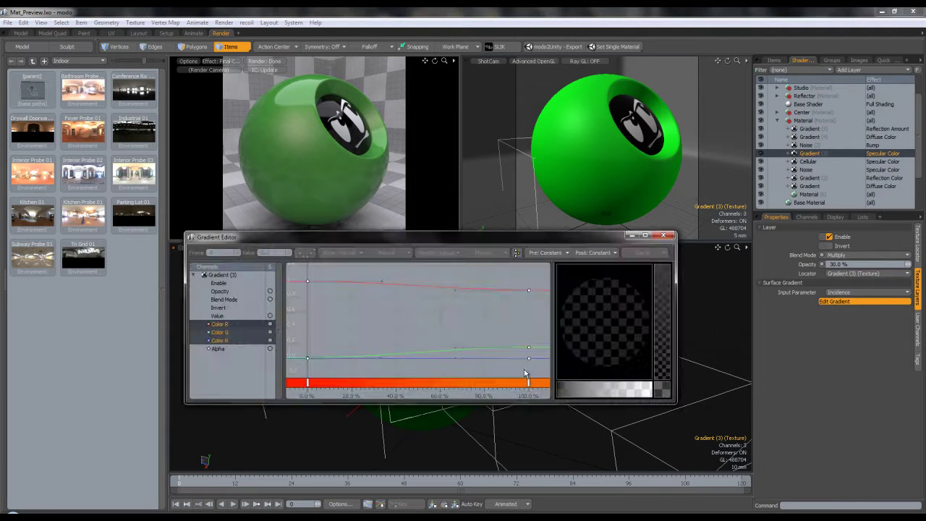
{"action": "left_click", "coordinate": [528, 383]}
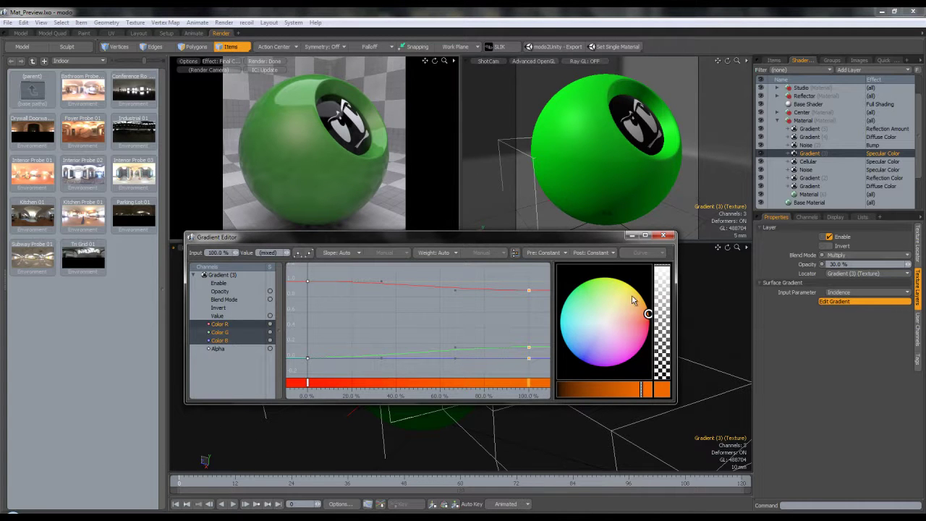
{"action": "left_click", "coordinate": [599, 284]}
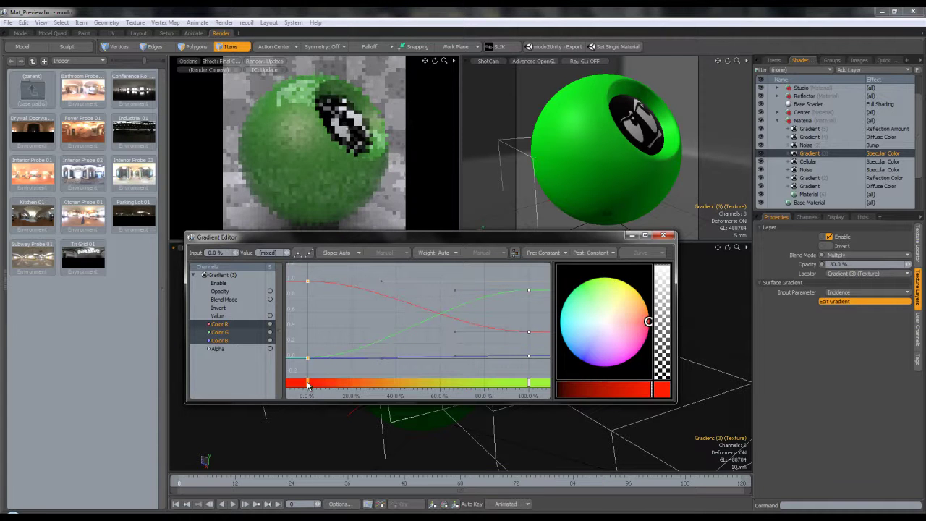
{"action": "left_click_drag", "start_coordinate": [577, 304], "coordinate": [584, 282]}
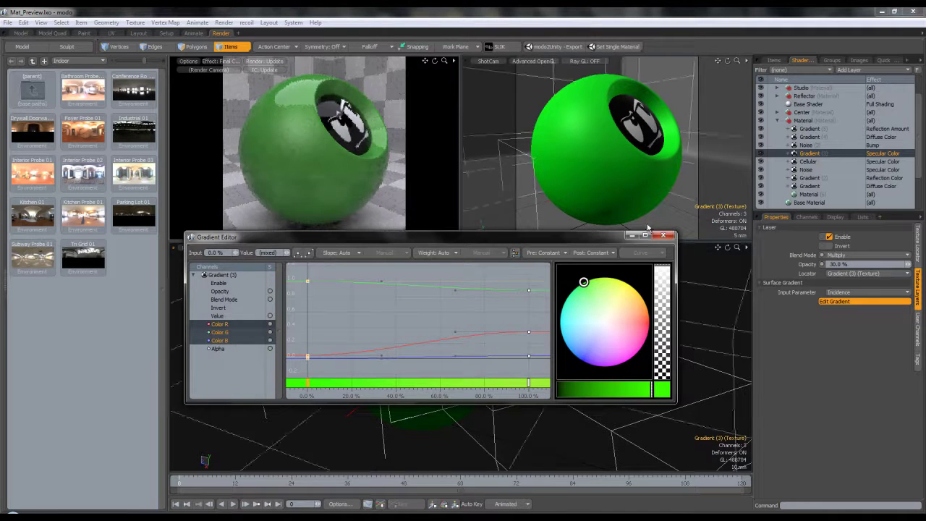
{"action": "left_click", "coordinate": [666, 236]}
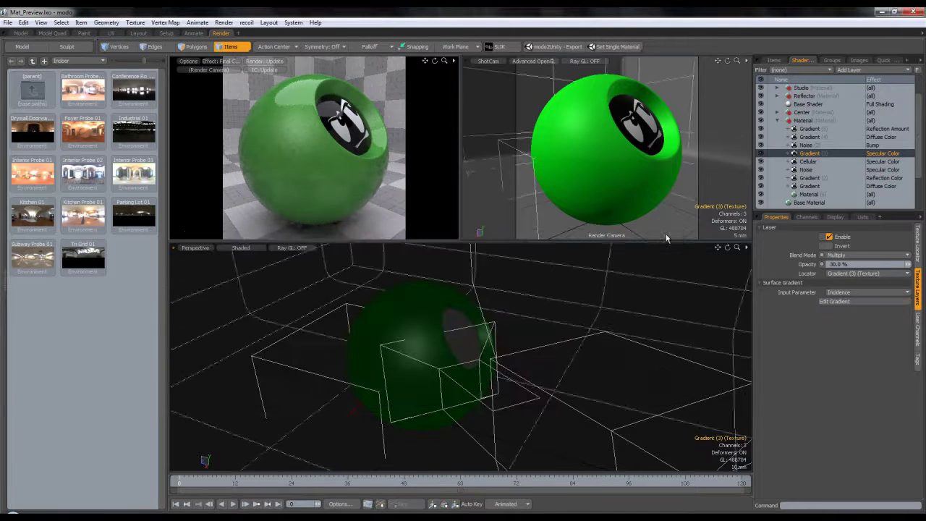
Check the Diffuse Color and Reflection Amount gradient layers, then render the current frame and close the finished render
{"action": "left_click", "coordinate": [832, 137]}
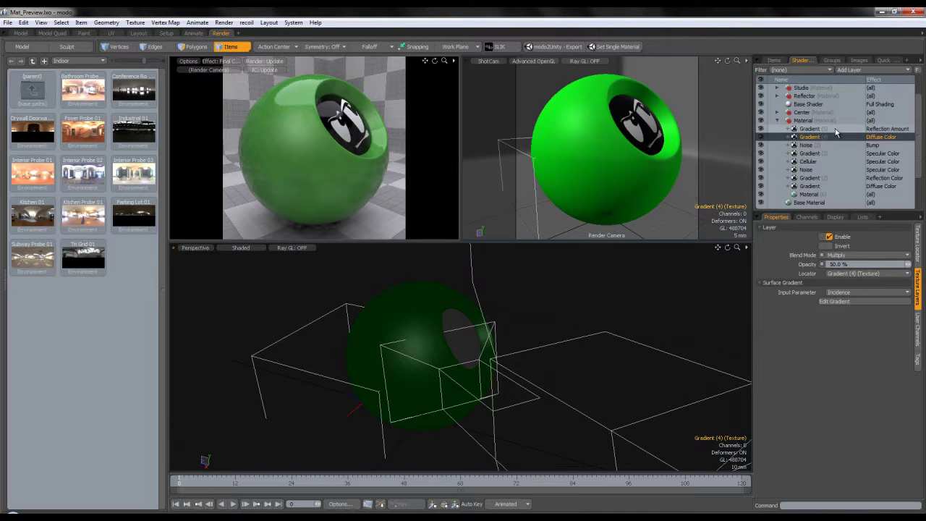
{"action": "left_click", "coordinate": [835, 130]}
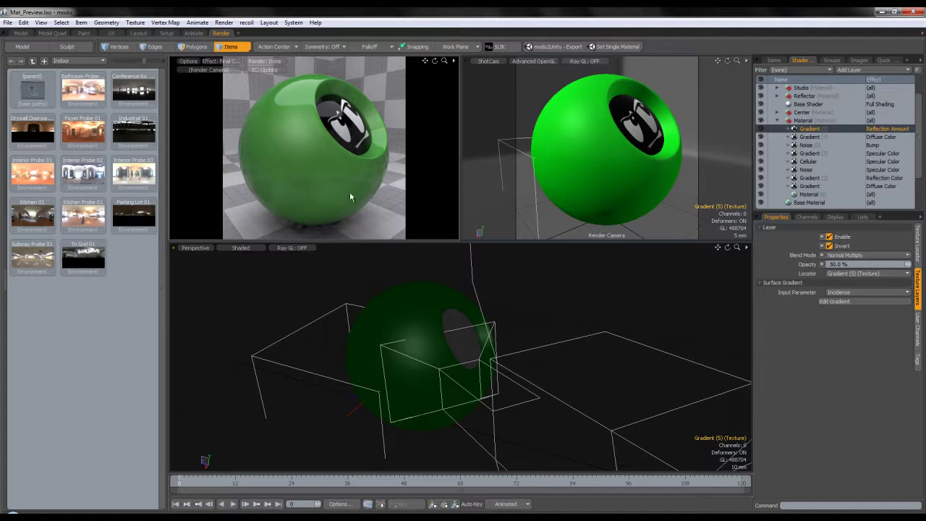
{"action": "left_click", "coordinate": [223, 22]}
{"action": "left_click", "coordinate": [238, 33]}
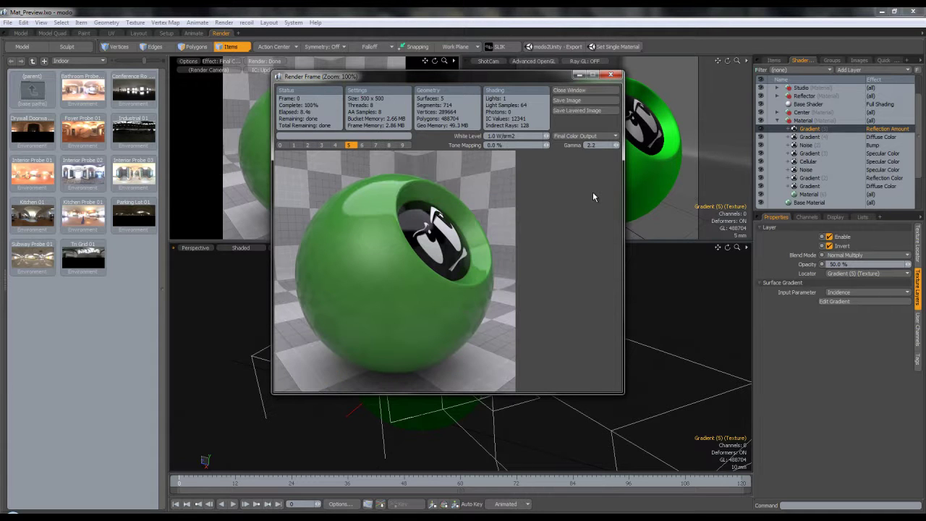
{"action": "left_click", "coordinate": [575, 91]}
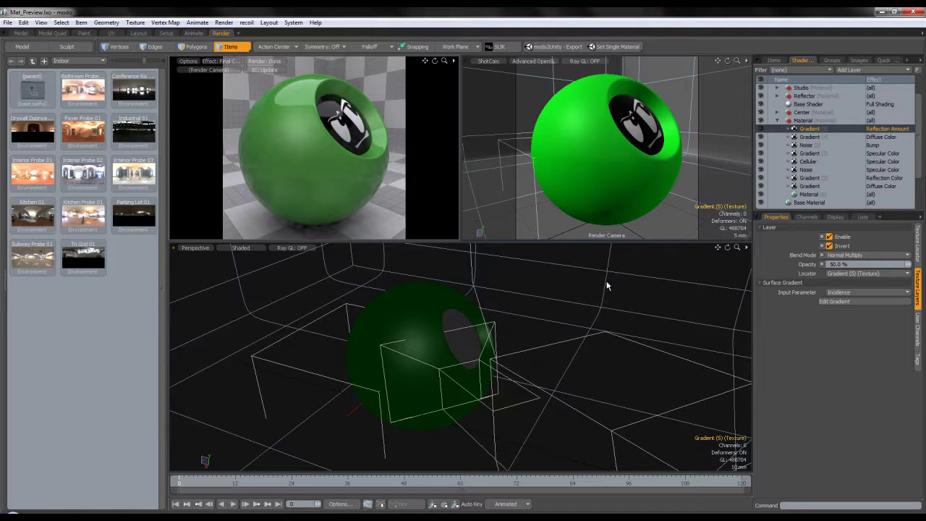
Disable the Noise, Cellular and Gradient specular color layers and set the material's Specular Amount to 0%
{"action": "left_click", "coordinate": [760, 170]}
{"action": "left_click_drag", "start_coordinate": [760, 162], "coordinate": [761, 152]}
{"action": "left_click", "coordinate": [809, 154]}
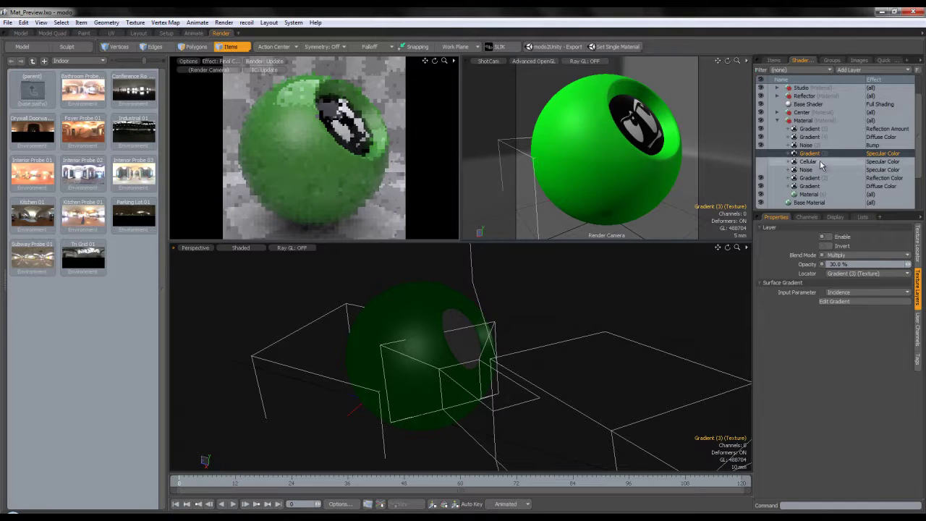
{"action": "left_click", "coordinate": [809, 194]}
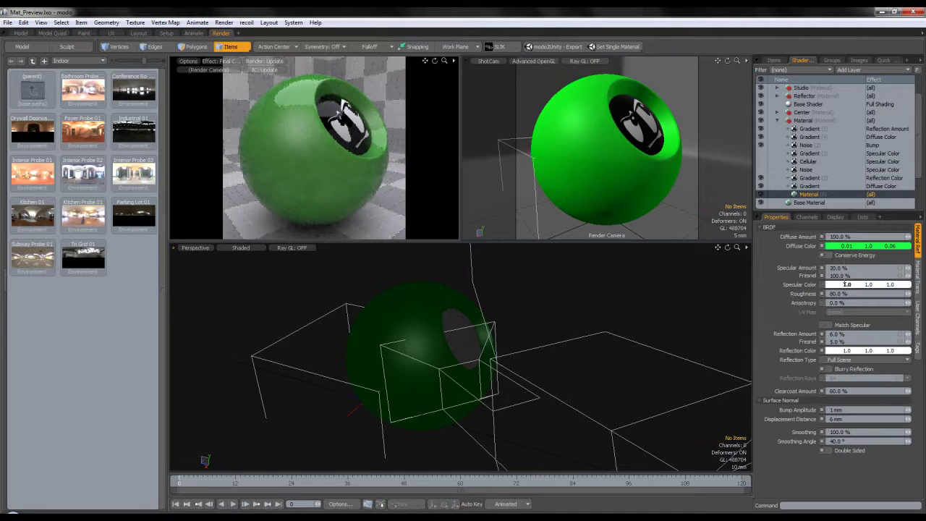
{"action": "type", "text": "0"}
{"action": "key", "text": "Return"}
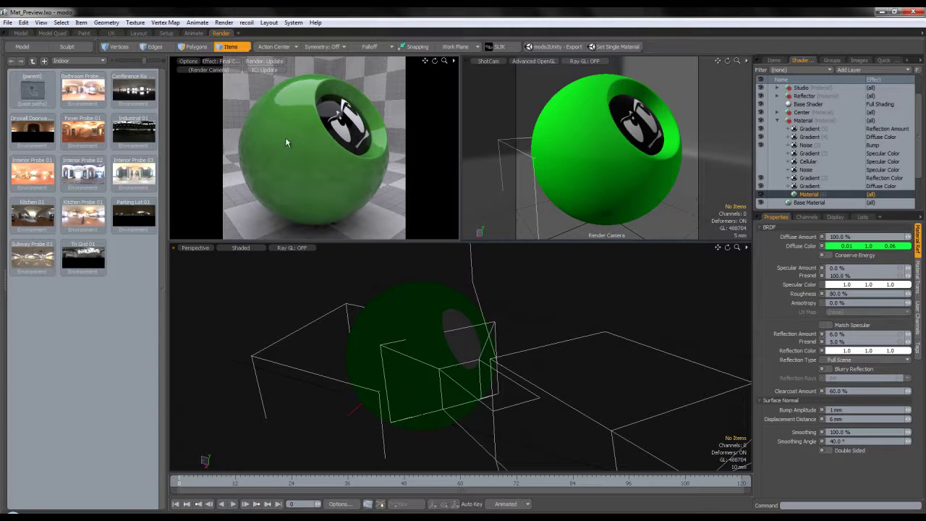
Re-enable the three specular color layers and set the material's Specular Amount to 20%
{"action": "left_click", "coordinate": [765, 169]}
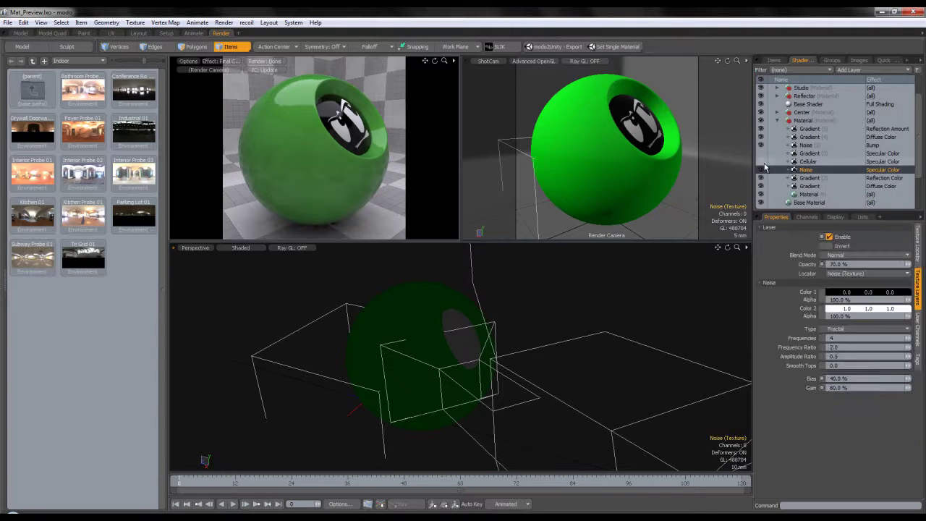
{"action": "left_click", "coordinate": [767, 153]}
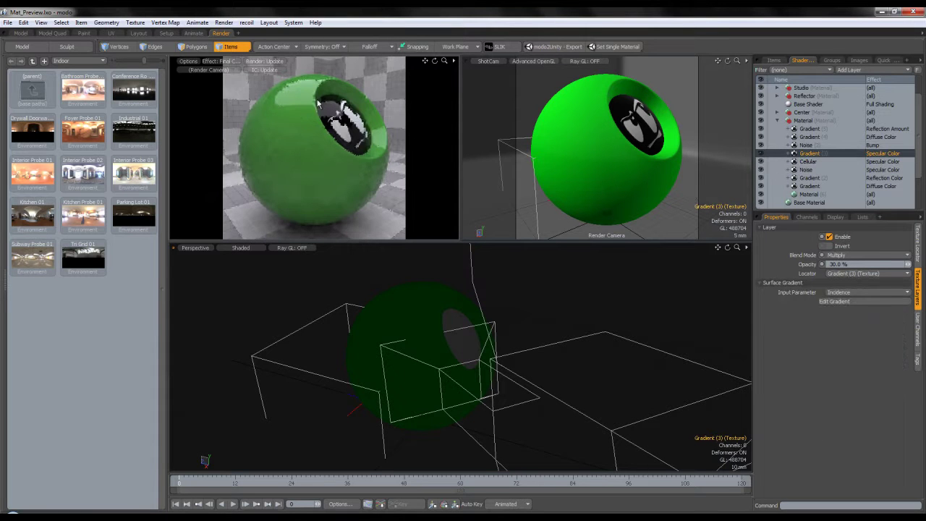
{"action": "left_click", "coordinate": [803, 194]}
{"action": "type", "text": "20"}
{"action": "key", "text": "Return"}
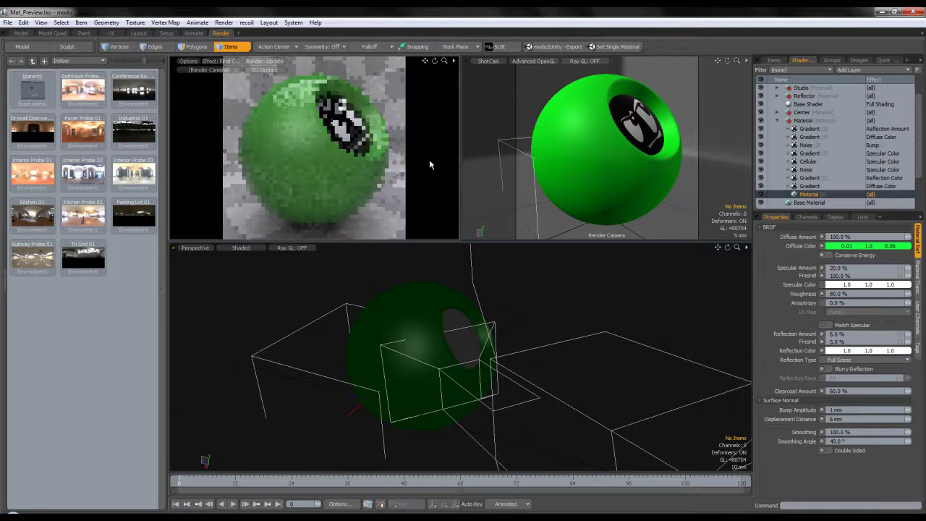